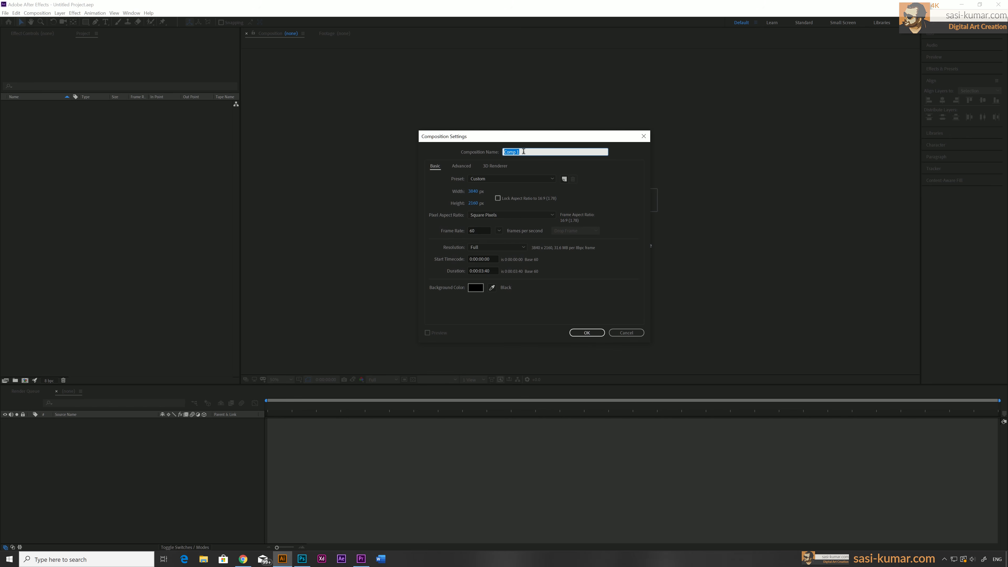
Step: Name the new composition Cat-Animation and create it
text(Cat-Animation)
click(595, 335)
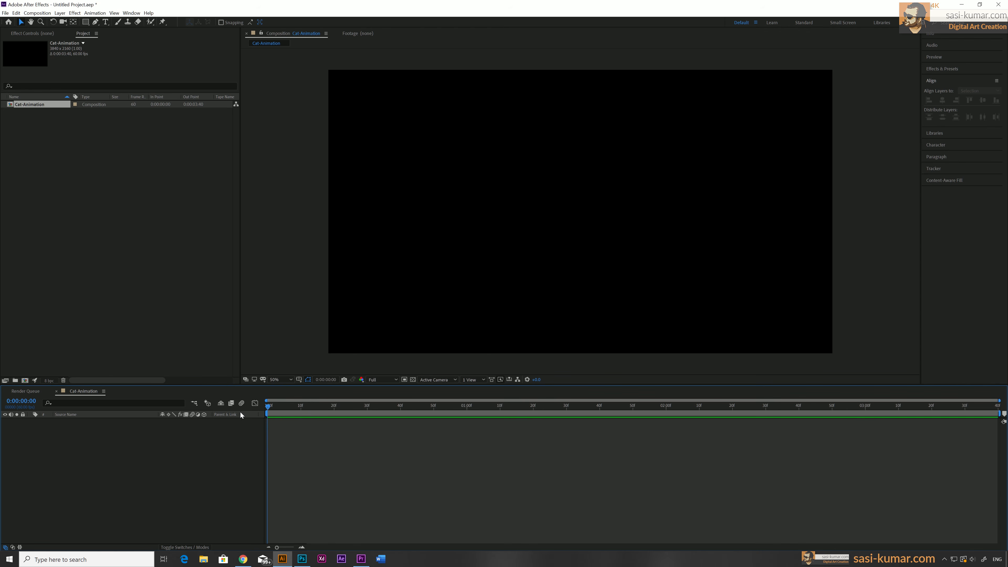
Step: Start a new solid layer in the composition and set its color to B5D6AA
right_click(150, 439)
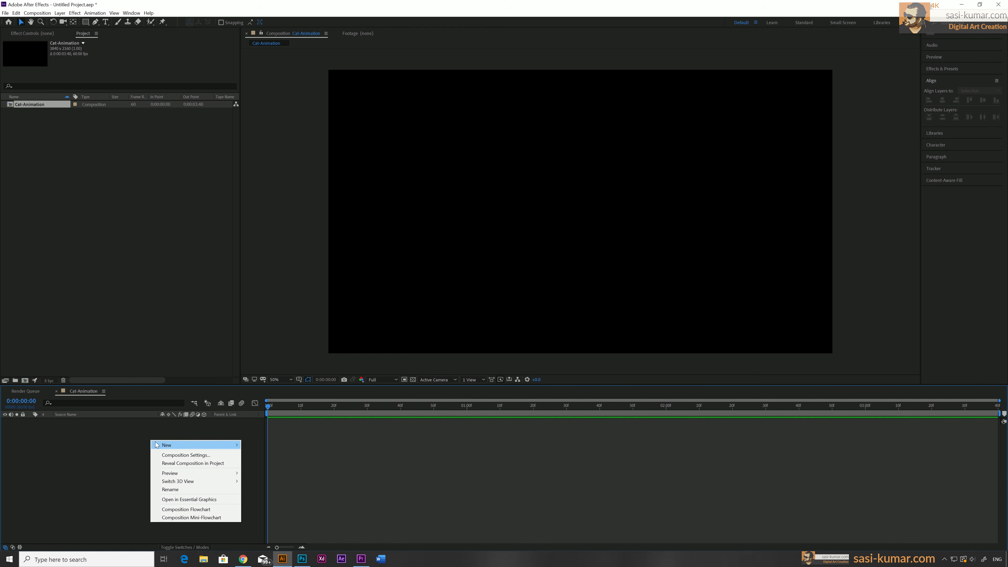
mouse_move(155, 445)
click(256, 463)
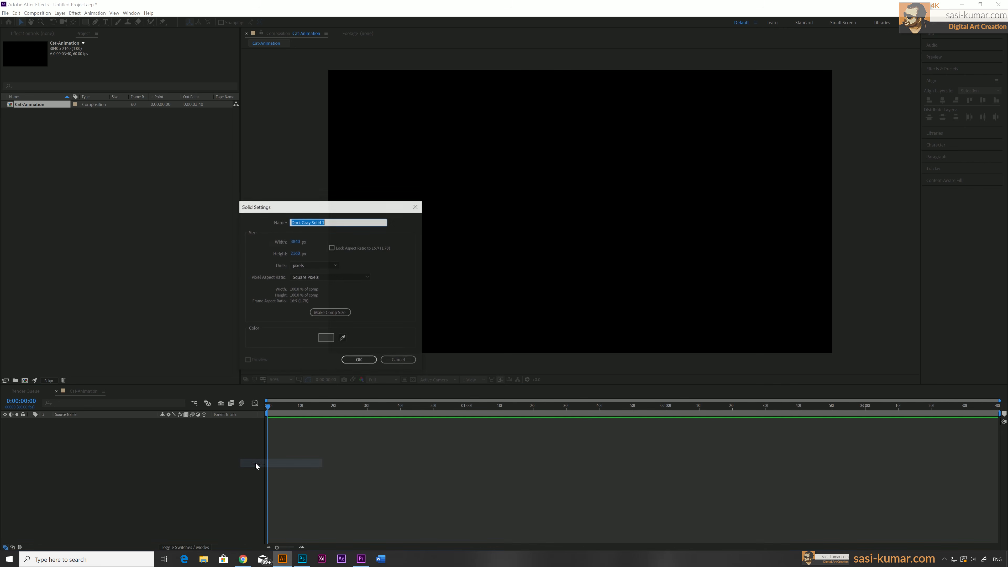
click(326, 338)
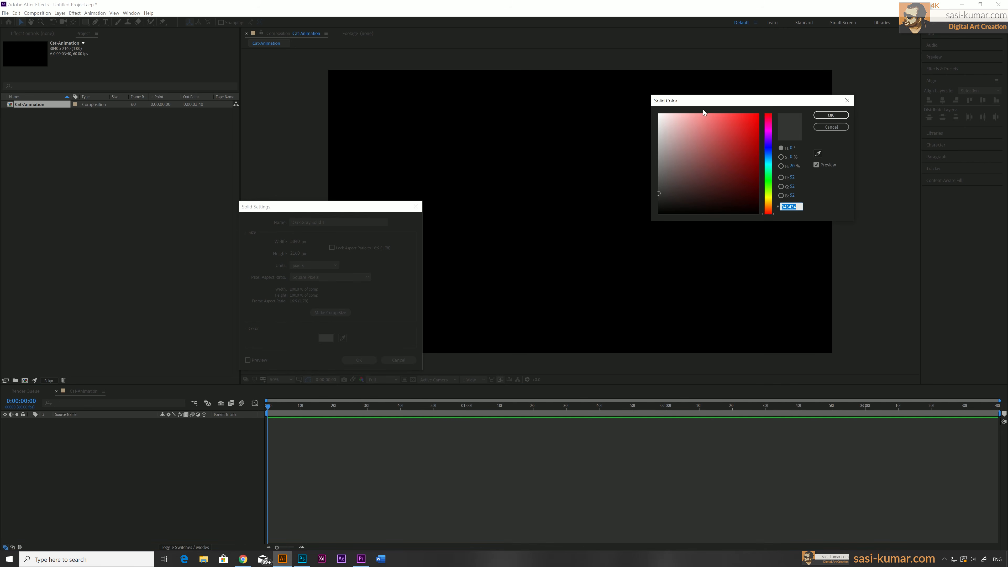
drag(703, 108, 478, 154)
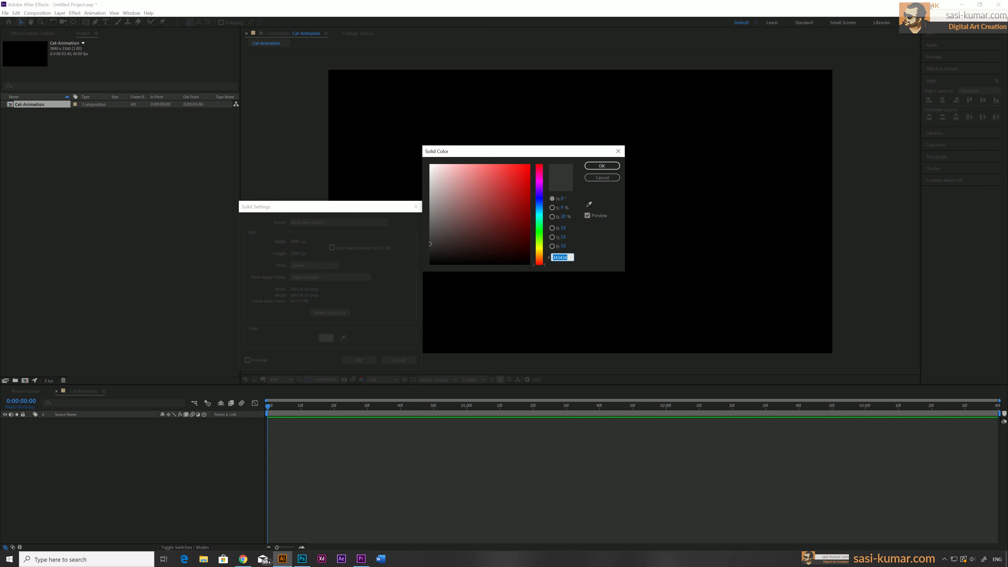
text(b)
key(BackSpace)
text(B5D6AA)
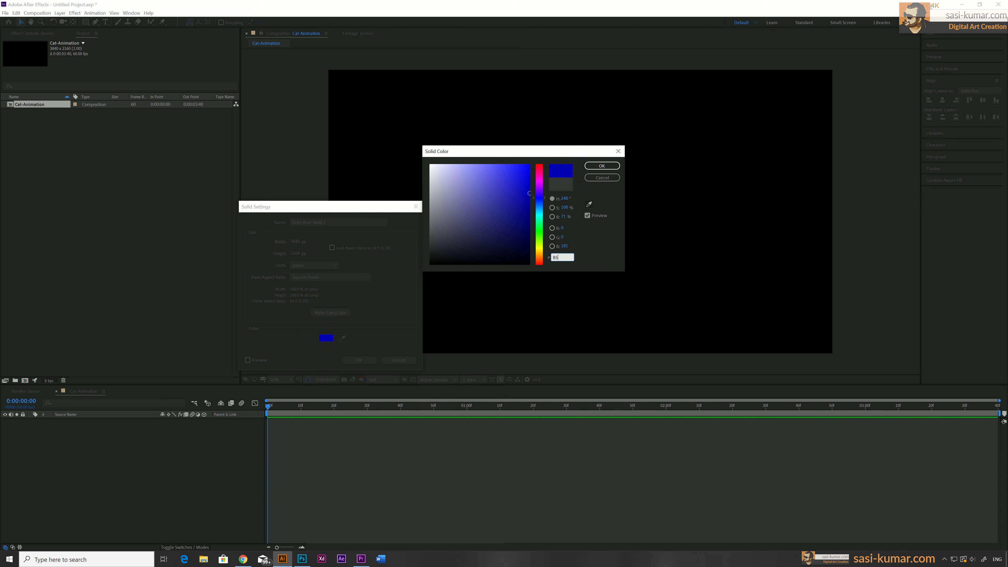
click(597, 166)
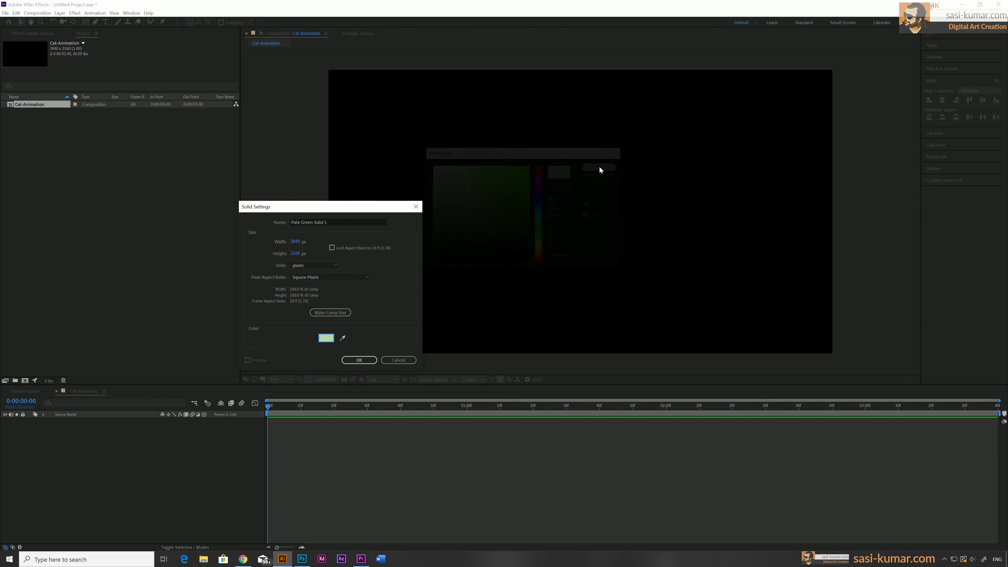
Step: Name the pale green solid BG, create it and leave no layer selected
click(328, 222)
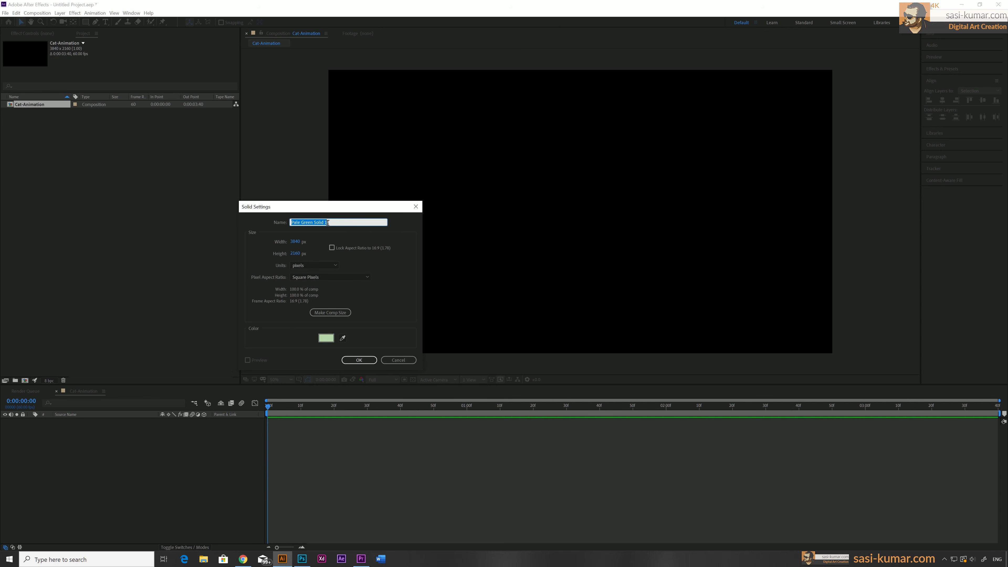
text(BG)
click(365, 363)
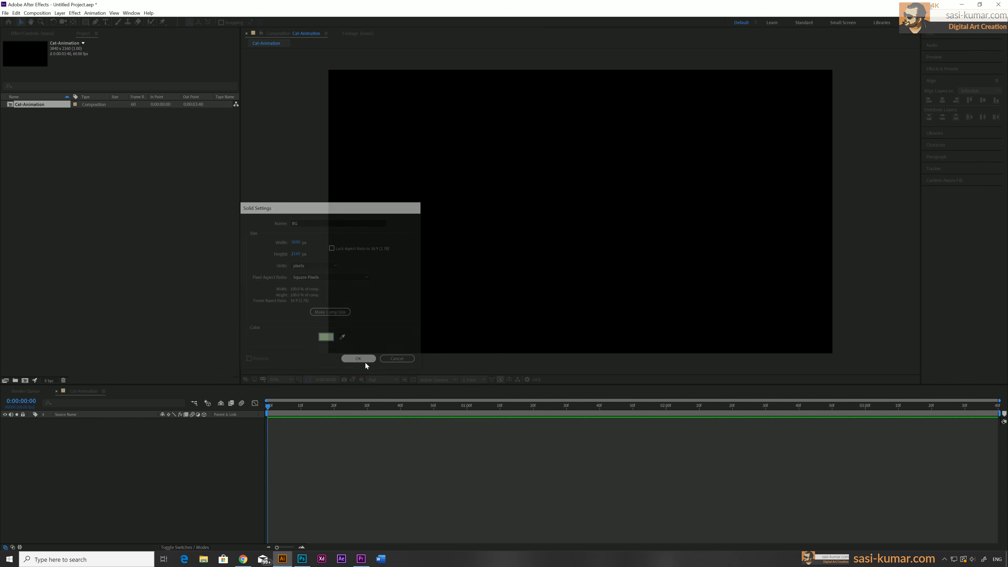
click(517, 512)
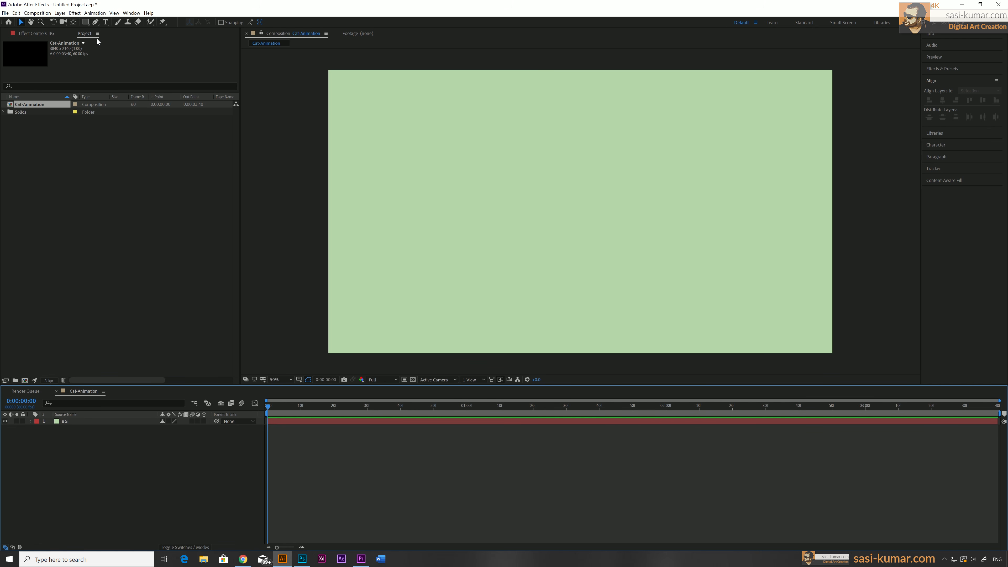
Step: Draw an upright blue rounded rectangle in the upper middle of the composition with the Rounded Rectangle tool
click(85, 22)
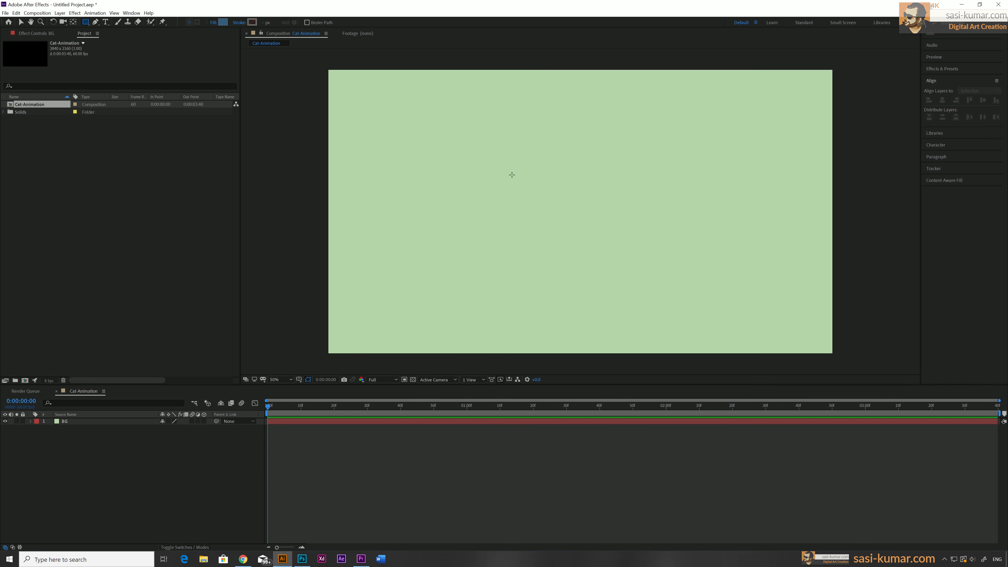
click(86, 22)
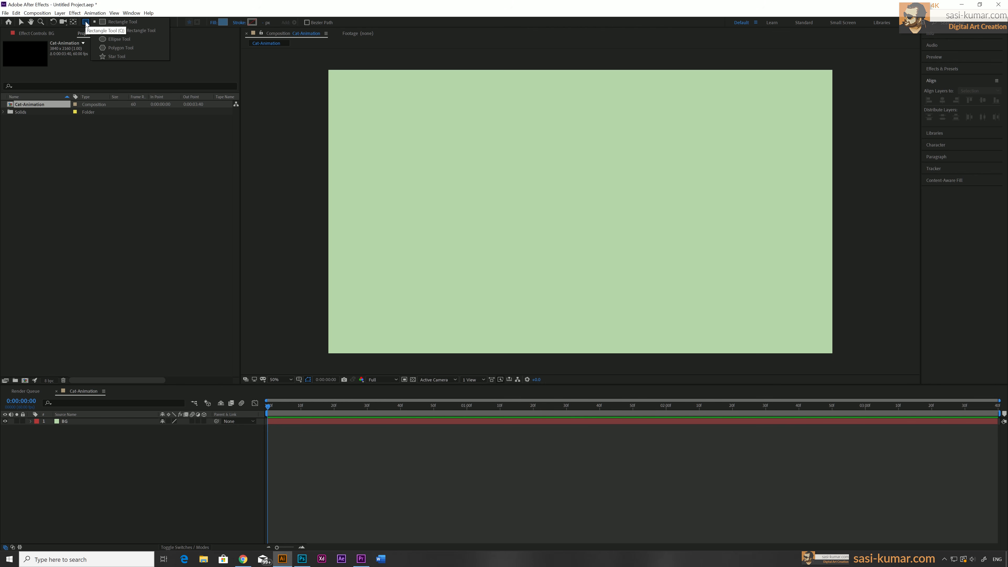
click(139, 33)
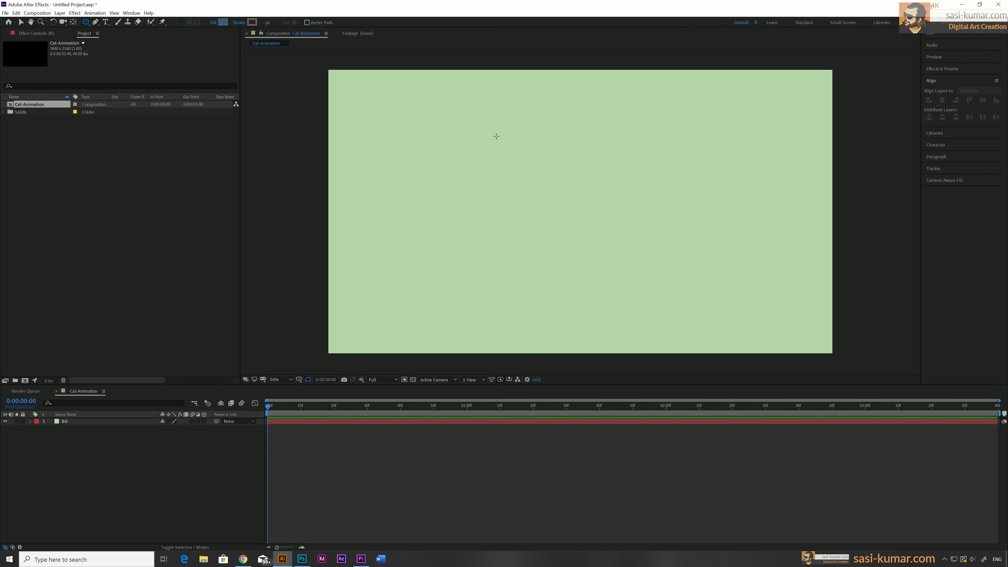
drag(496, 136, 576, 237)
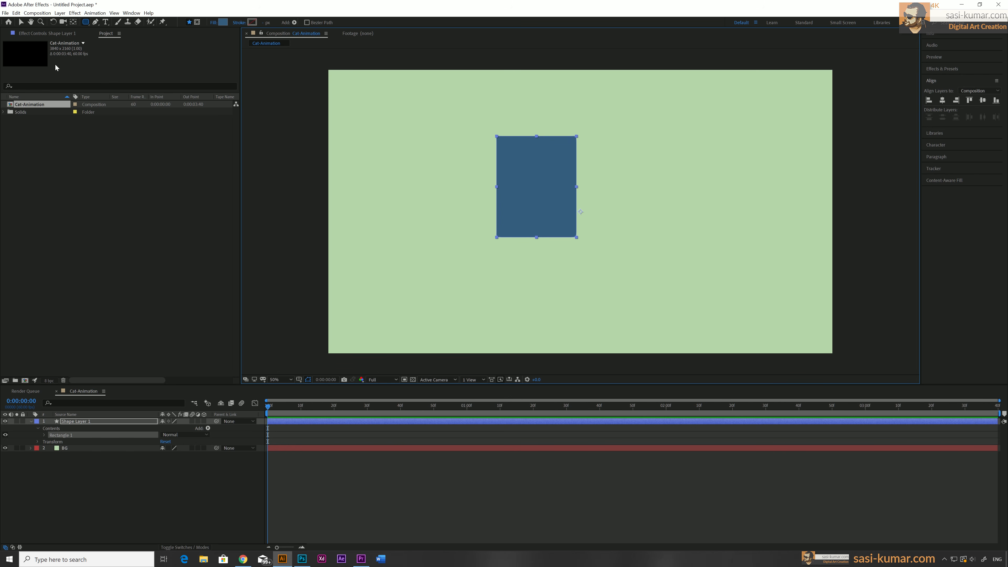
Step: Move the rounded rectangle straight down into the lower half of the composition
click(21, 23)
click(297, 249)
click(549, 159)
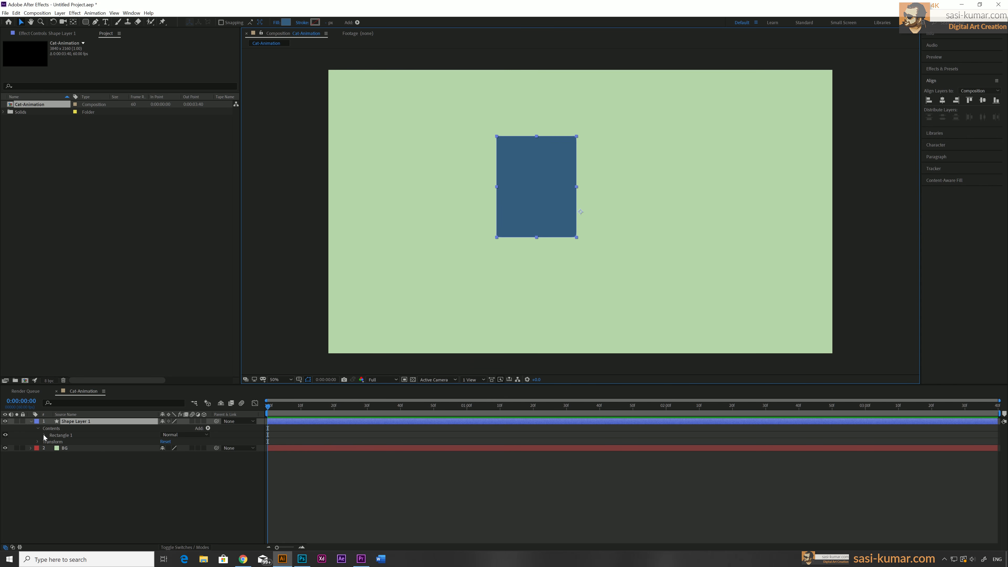
drag(527, 167, 529, 224)
Step: Draw a circle as wide as the rectangle over its upper end, within the same shape layer
click(71, 422)
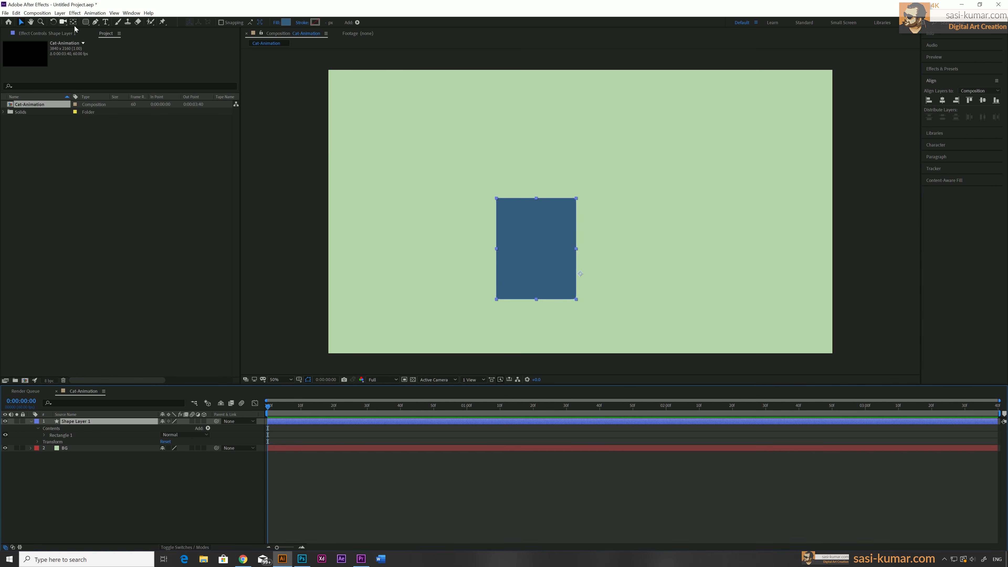
click(88, 25)
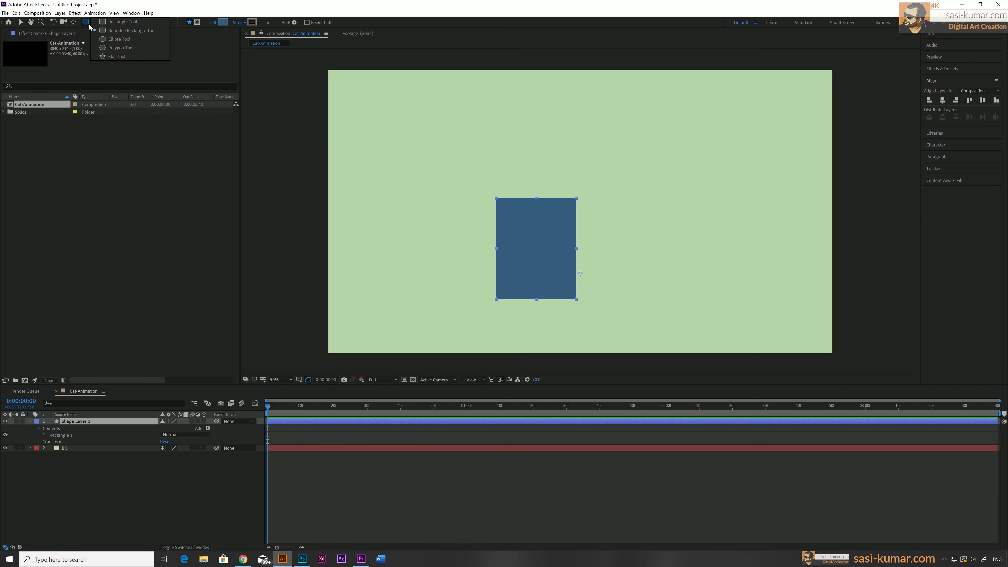
click(117, 43)
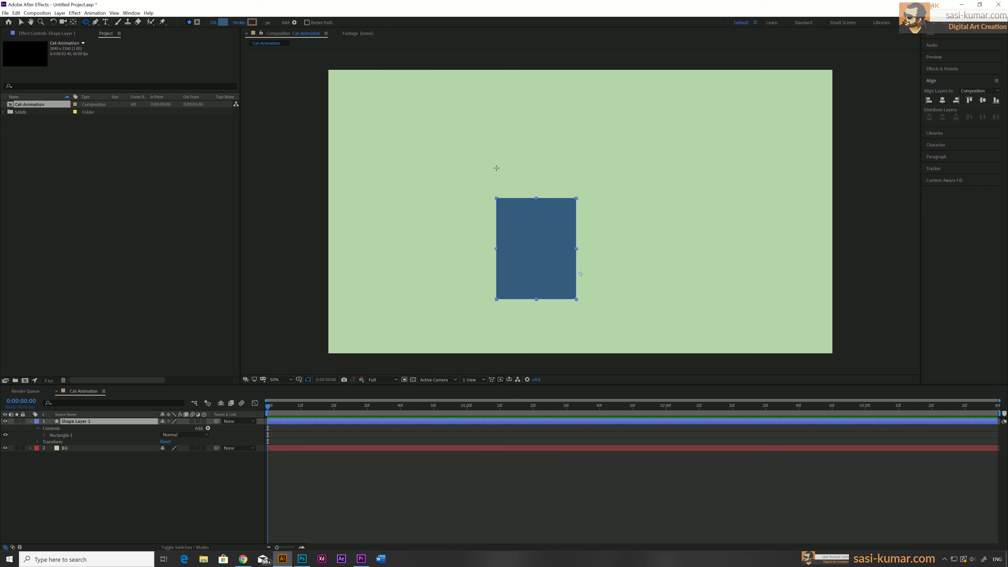
mouse_move(496, 168)
mouse_down()
mouse_move(524, 196)
mouse_move(553, 201)
mouse_move(567, 247)
mouse_up()
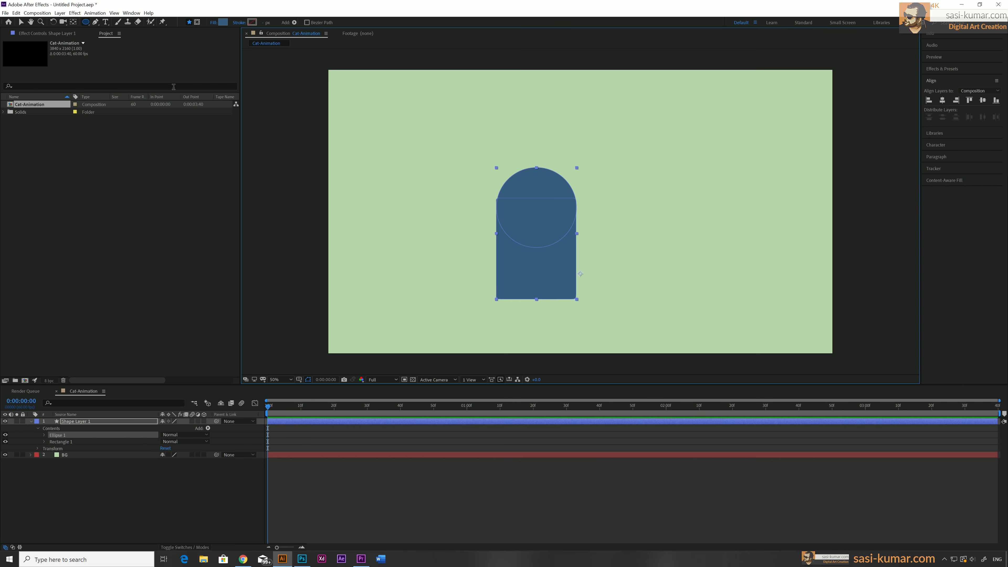
Step: Move the circle up until its horizontal center line meets the rectangle's upper edge, forming a rounded arch
click(20, 21)
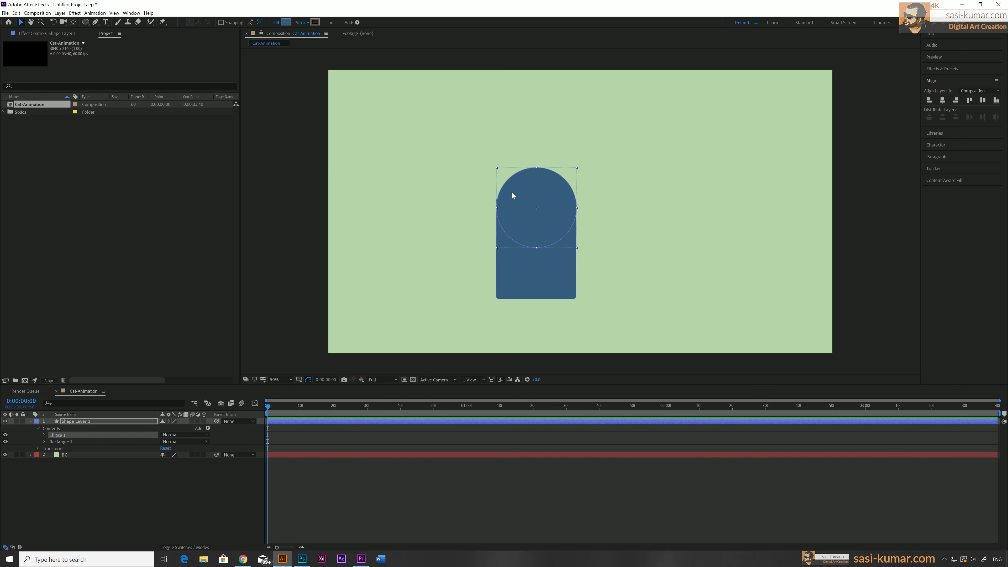
drag(526, 190, 524, 181)
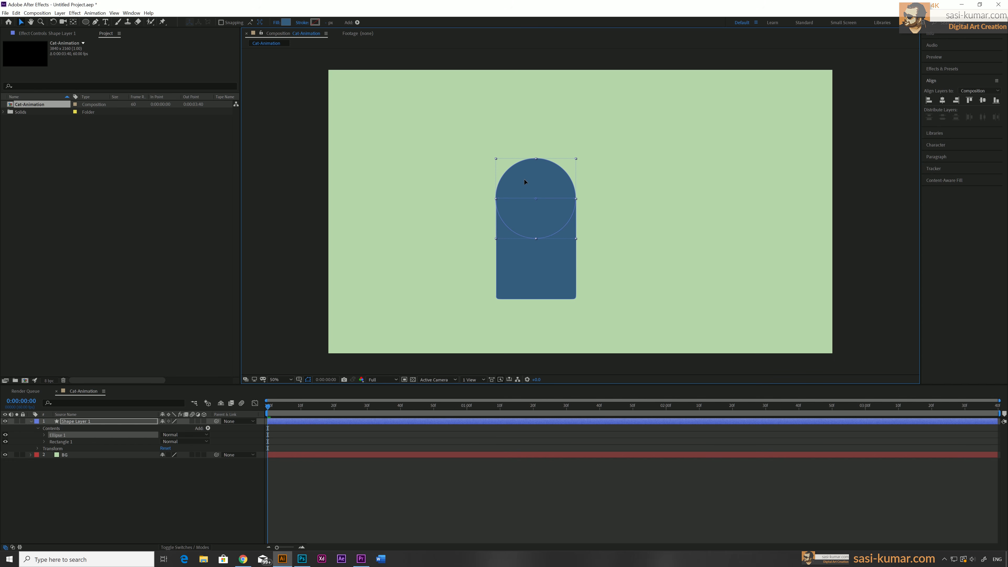
click(878, 243)
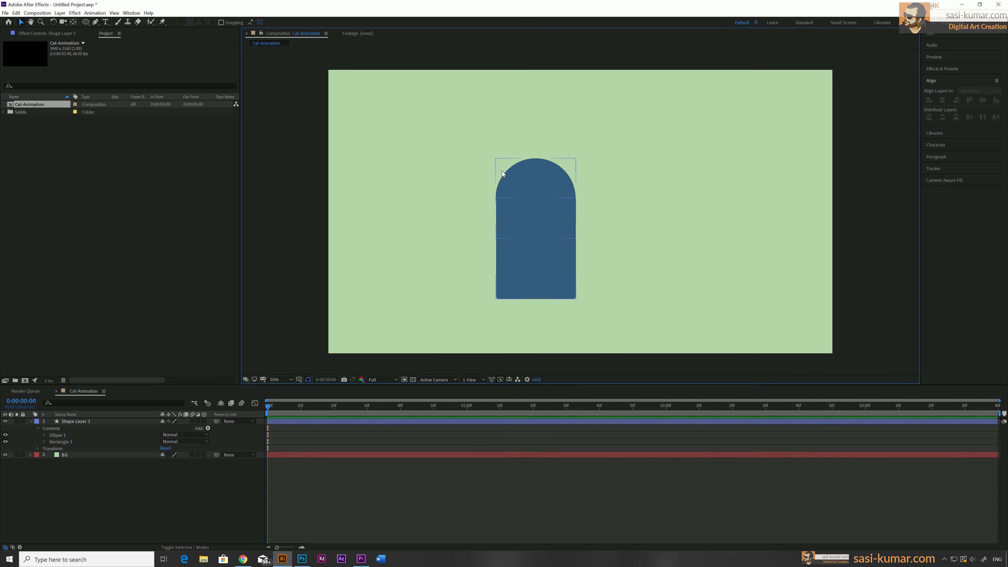
click(524, 183)
drag(524, 182, 524, 184)
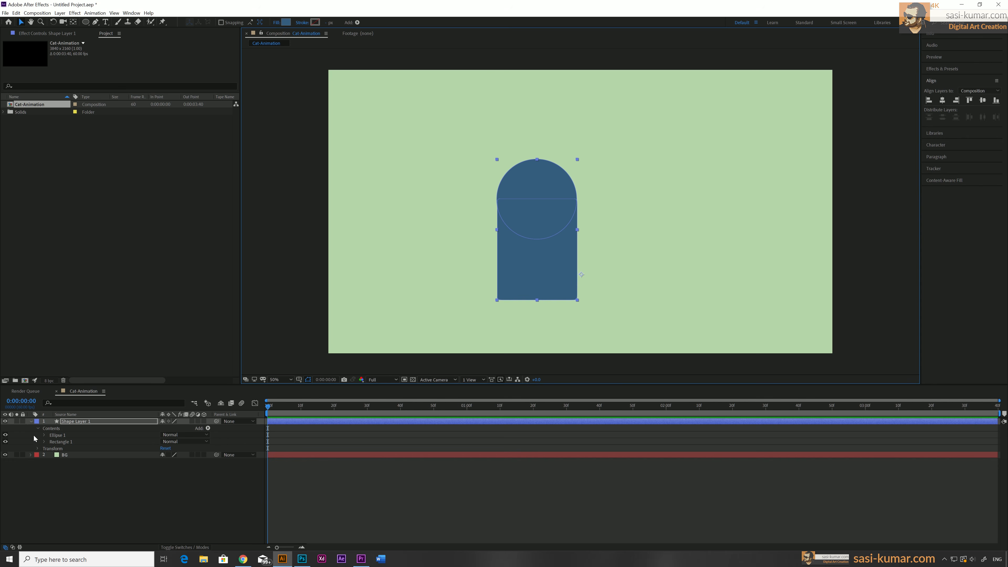
Step: Select both Ellipse 1 and Rectangle 1 in the shape layer and center them horizontally in the composition
click(39, 428)
click(44, 435)
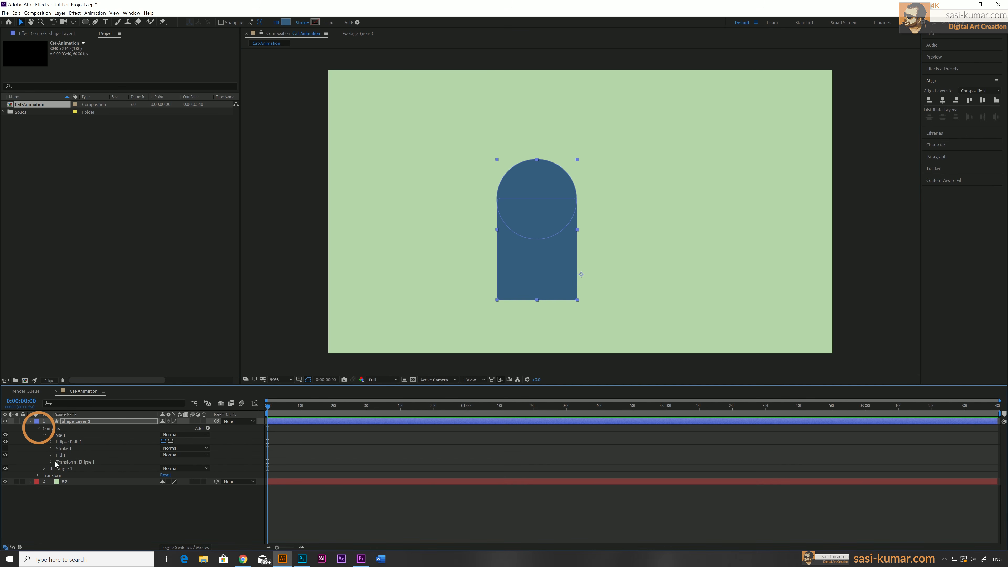
click(710, 337)
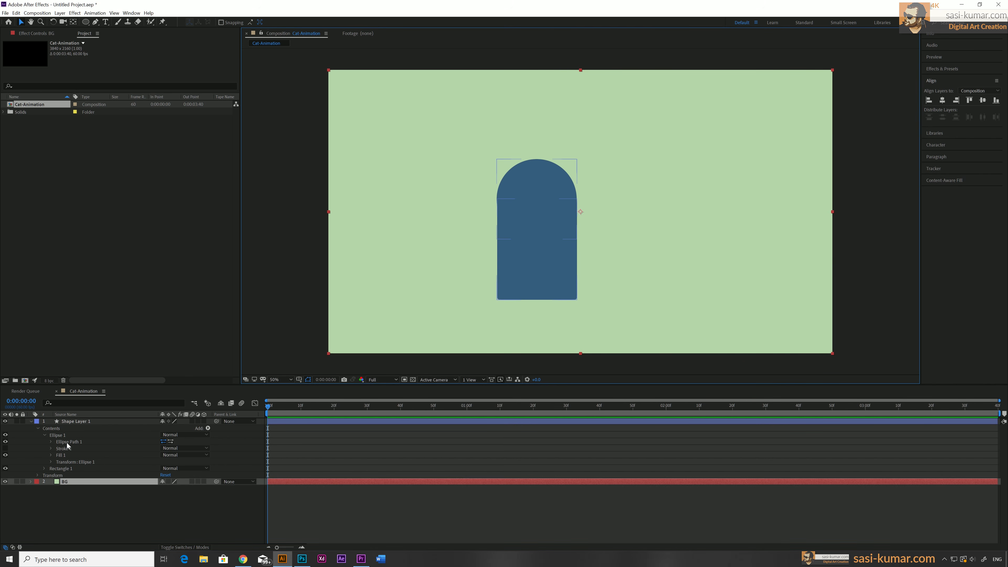
click(60, 469)
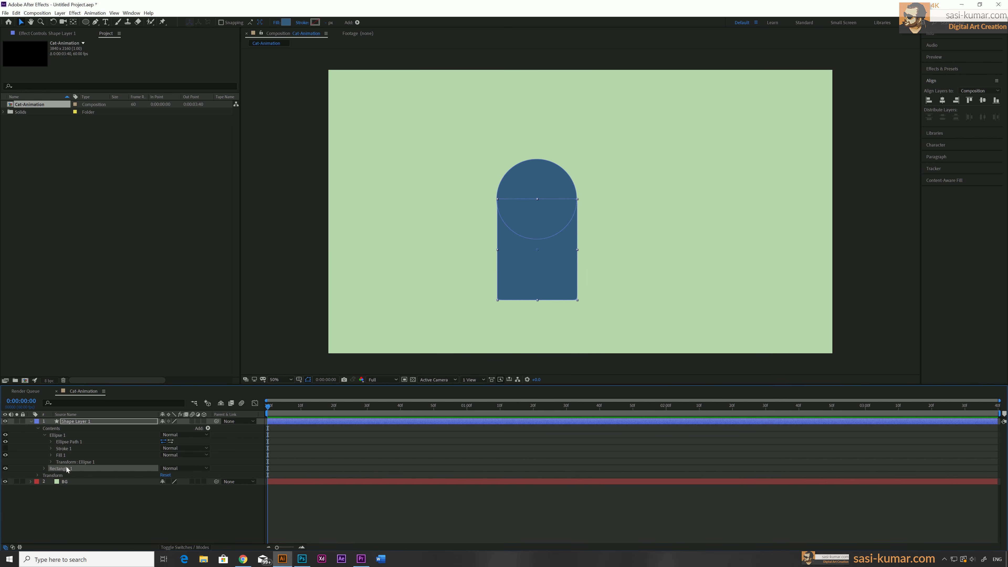
shift+click(543, 183)
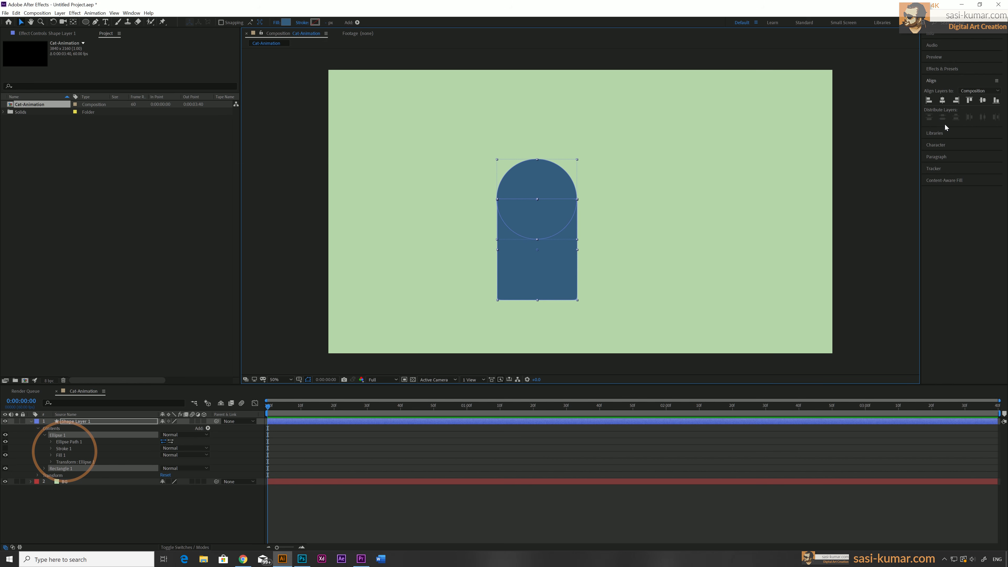
click(942, 100)
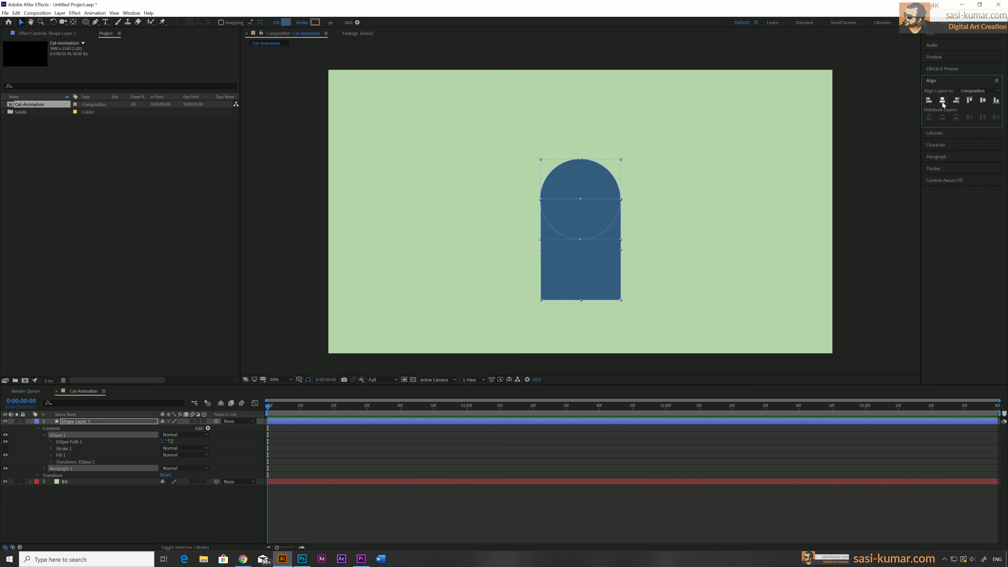
Step: Nudge the rectangle slightly up and sideways so its sides run flush with the circle's edges
scroll(686, 218, up, 4)
scroll(687, 220, down, 1)
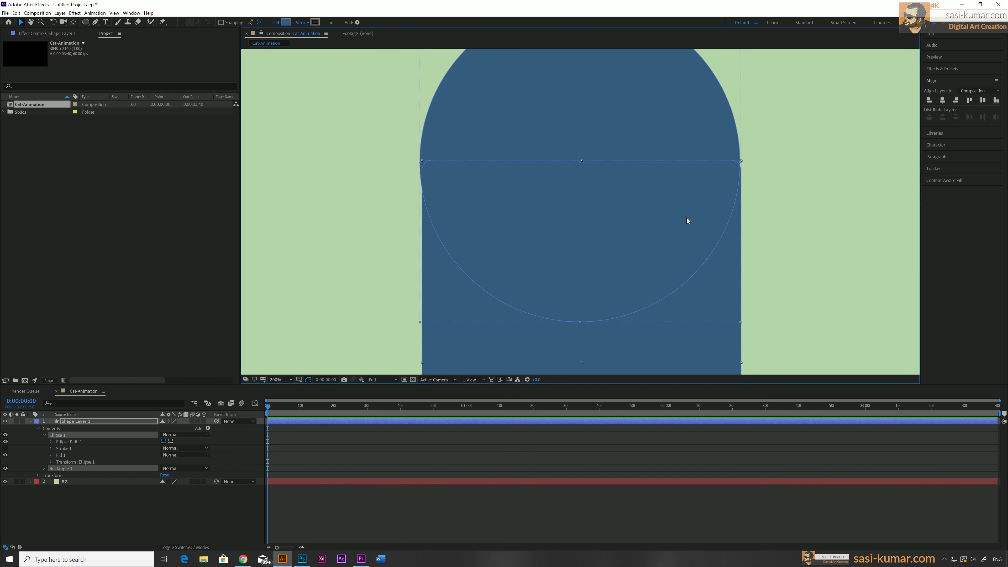
click(628, 507)
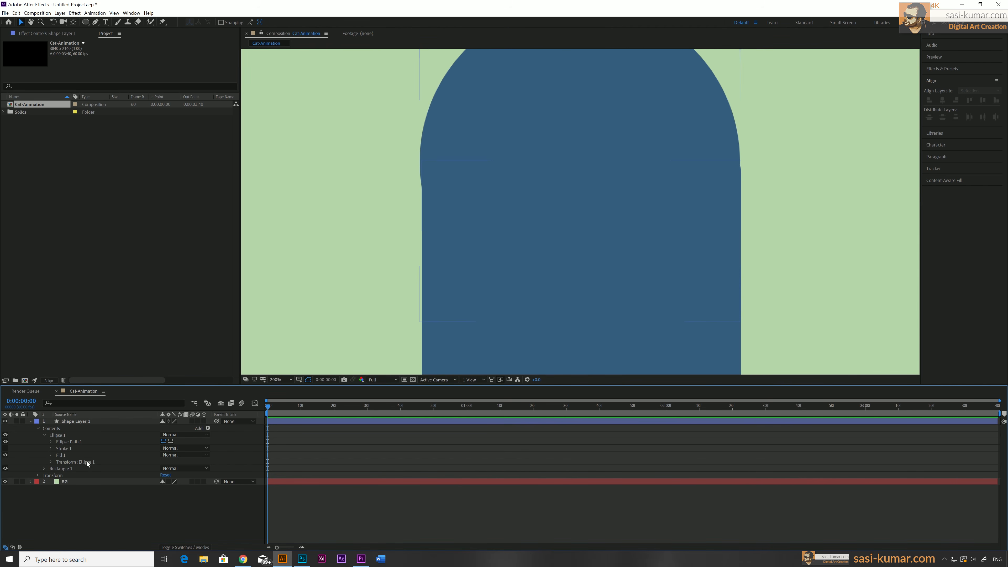
click(627, 243)
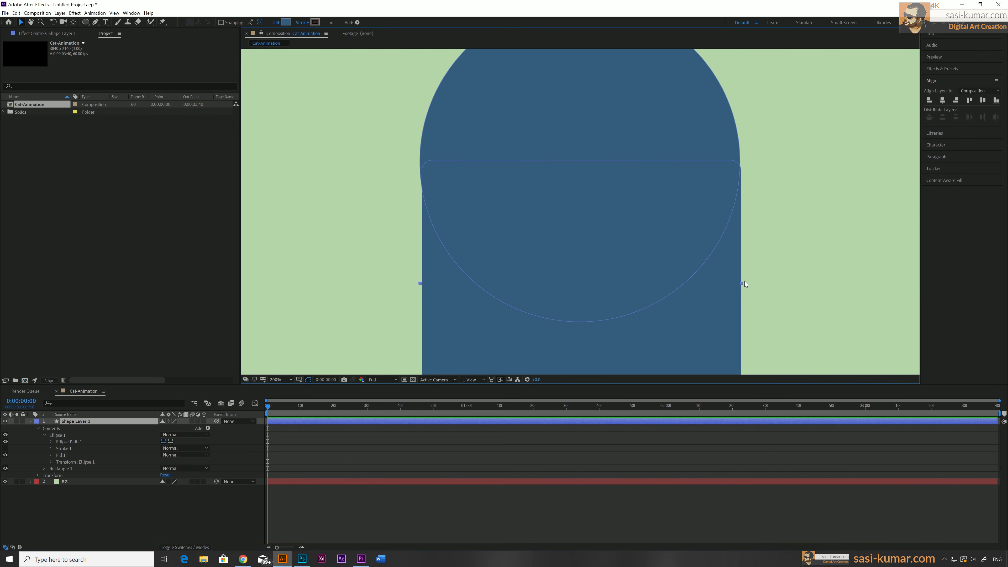
drag(719, 294, 716, 287)
click(407, 506)
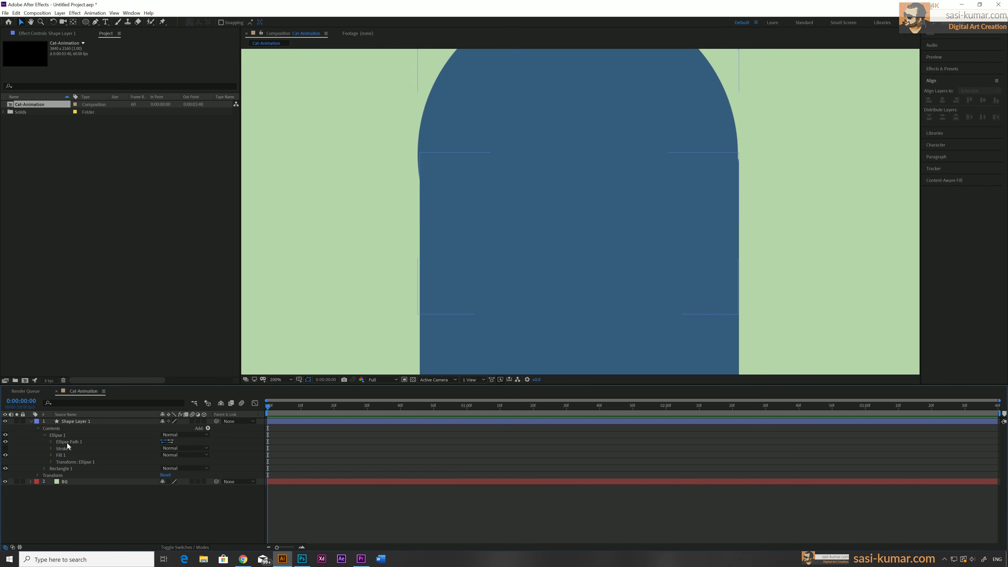
click(60, 469)
drag(516, 217, 518, 202)
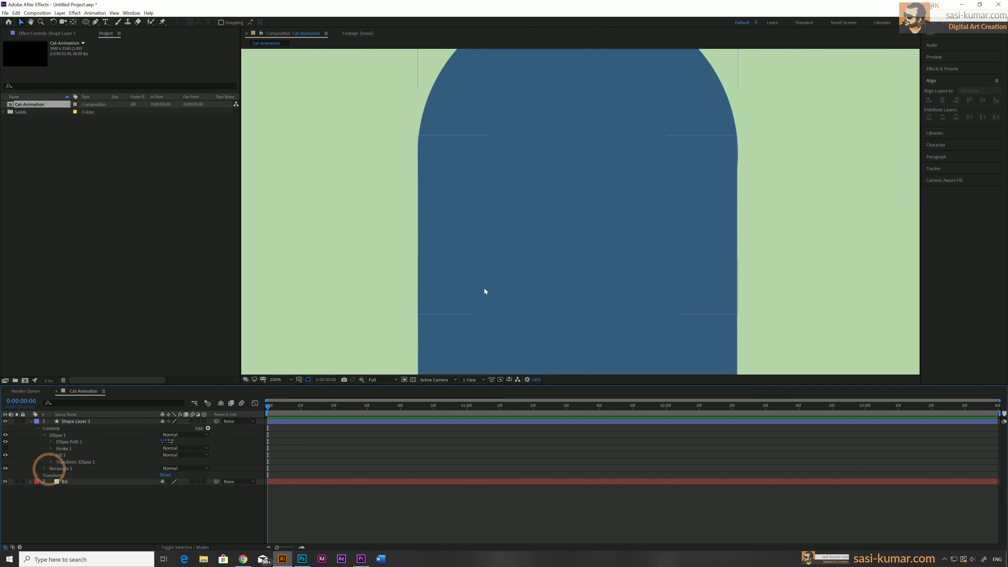
scroll(484, 288, down, 2)
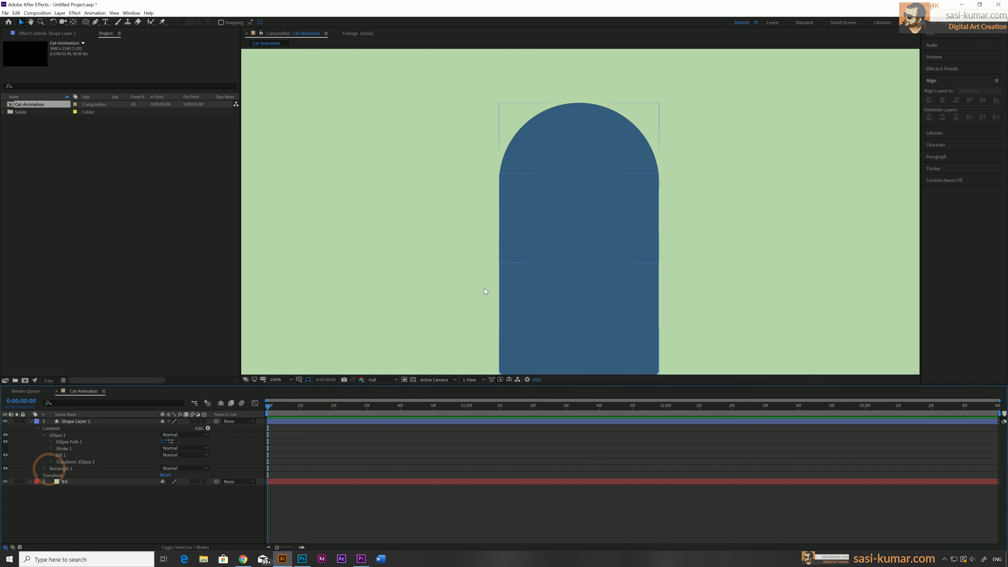
click(590, 273)
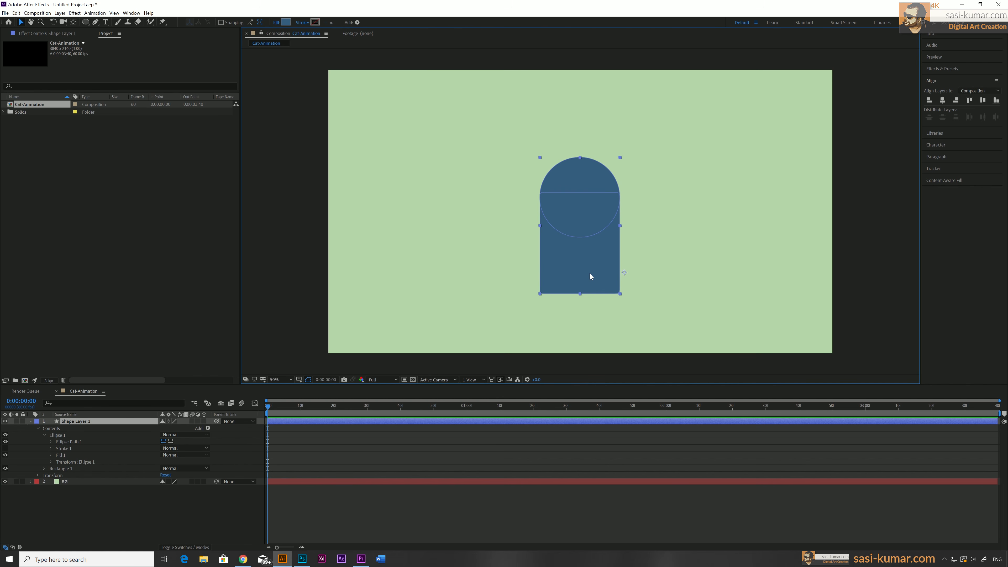
Step: Reduce the height of Rectangle 1's path to 443 px, independently of its width
click(44, 469)
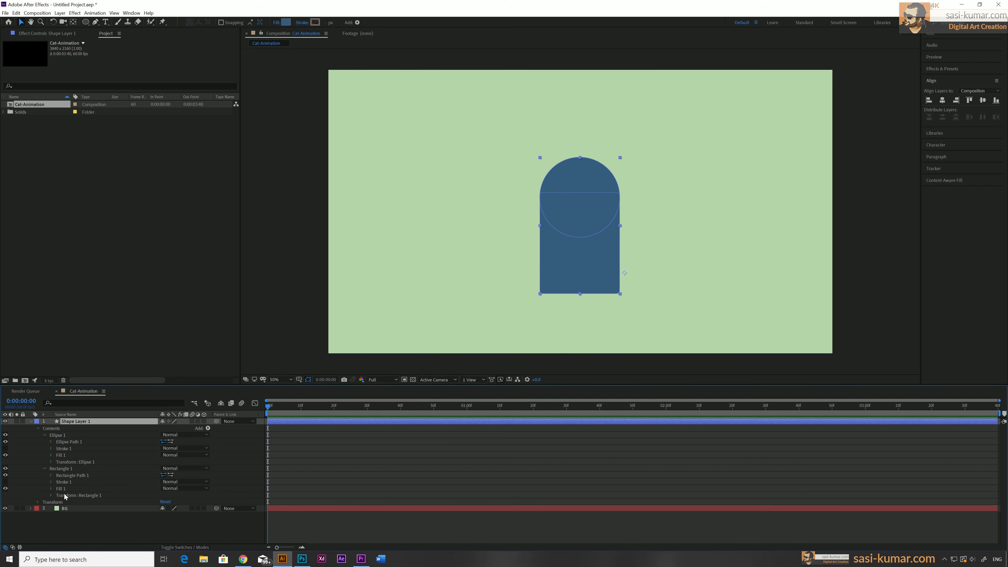
click(52, 475)
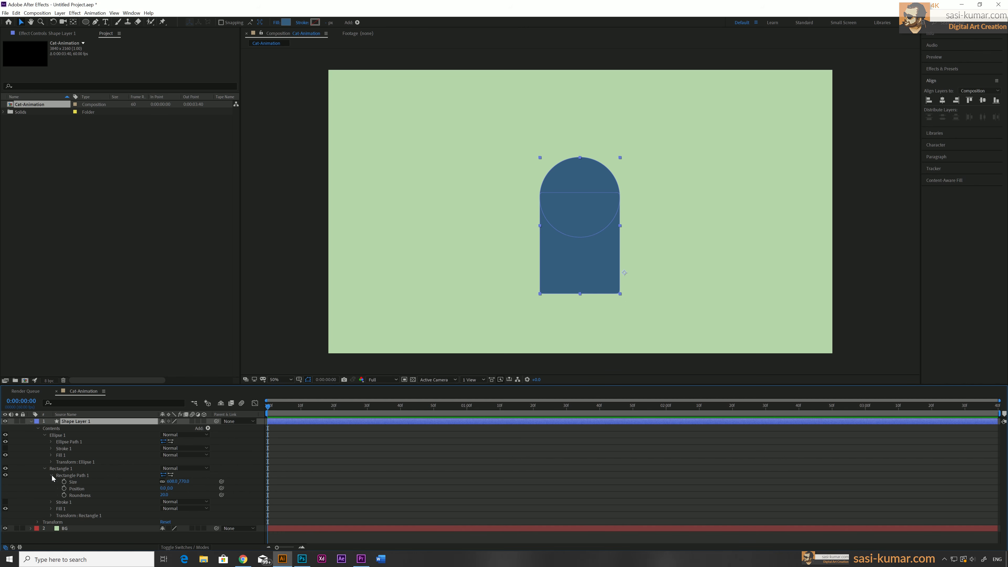
click(52, 475)
drag(184, 482, 98, 481)
Step: Move the shortened rectangle up under the circle and center both shapes horizontally in the composition
drag(596, 258, 596, 243)
shift+click(598, 175)
click(943, 103)
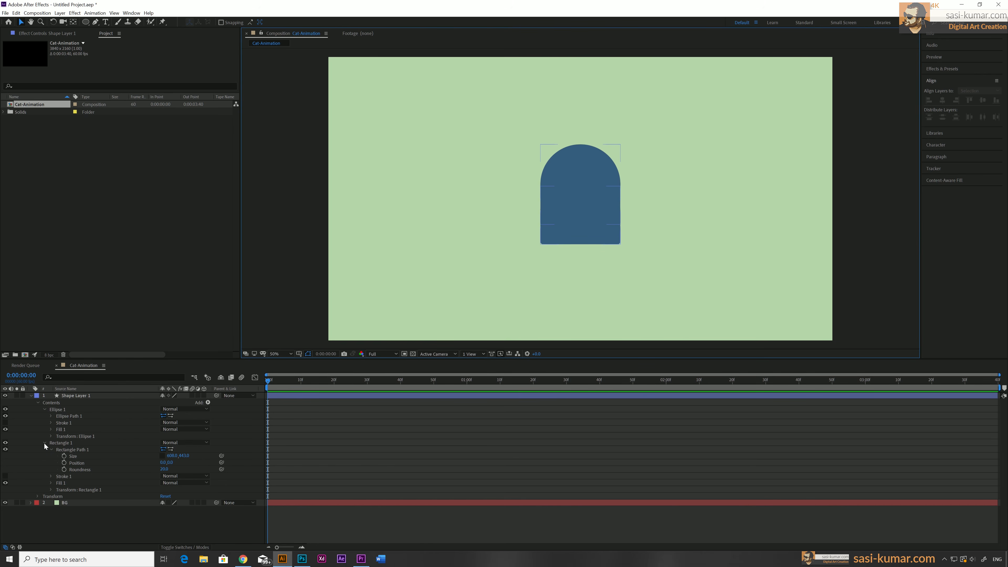
Step: Set the shape layer's horizontal scale to 120% with the vertical scale kept at 100%, and move the shape toward the composition's left side
click(44, 443)
click(43, 409)
click(38, 402)
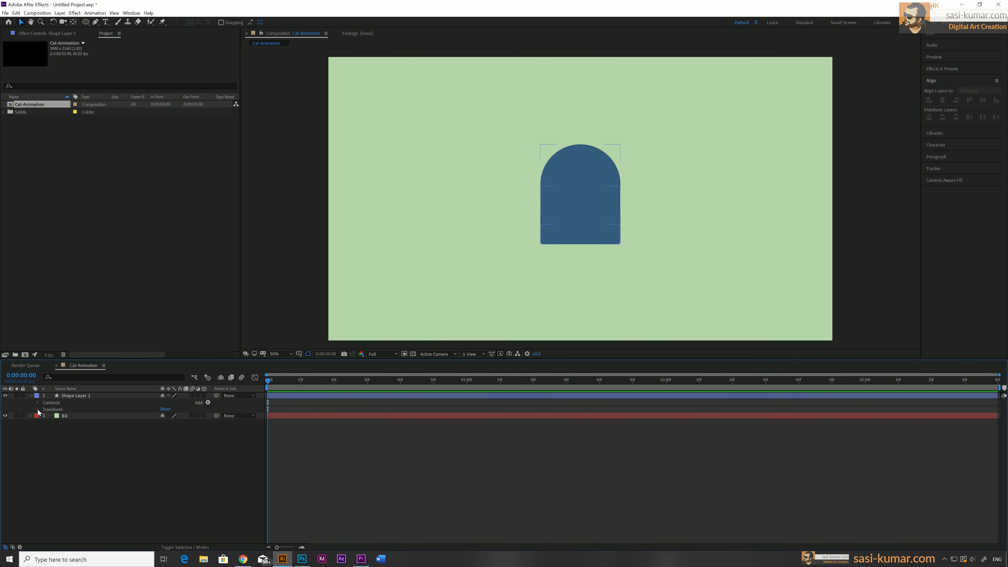
click(38, 409)
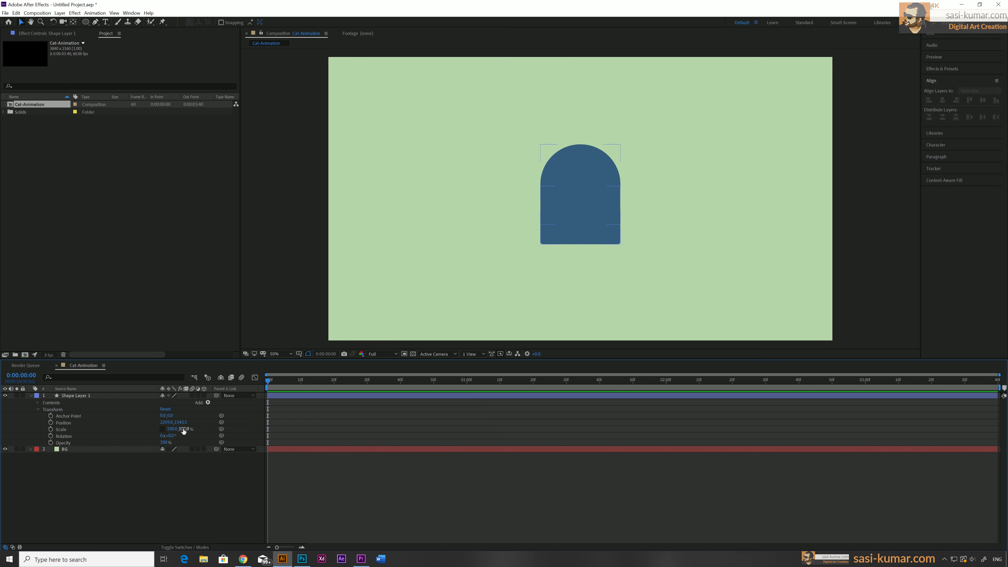
drag(170, 429, 179, 429)
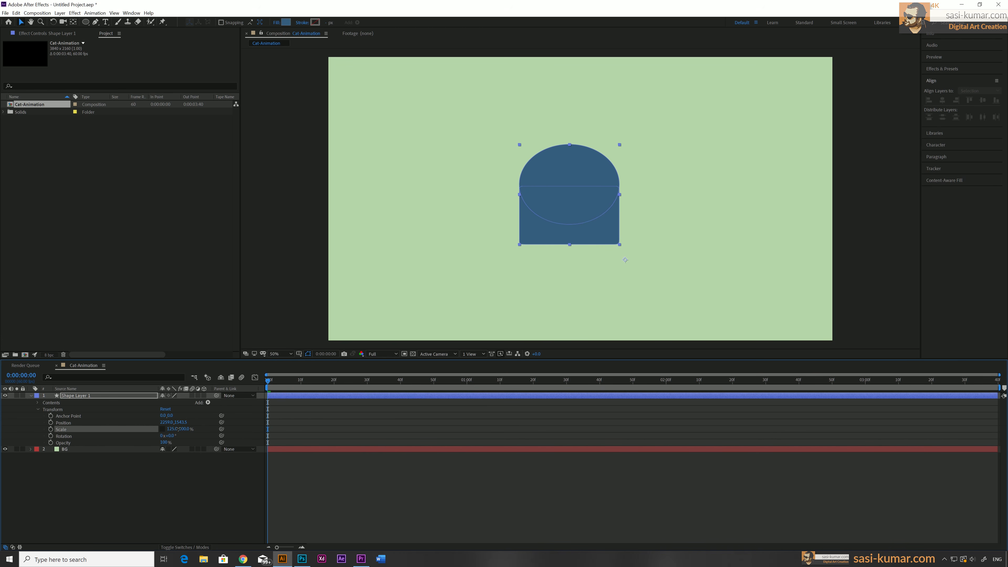
click(173, 429)
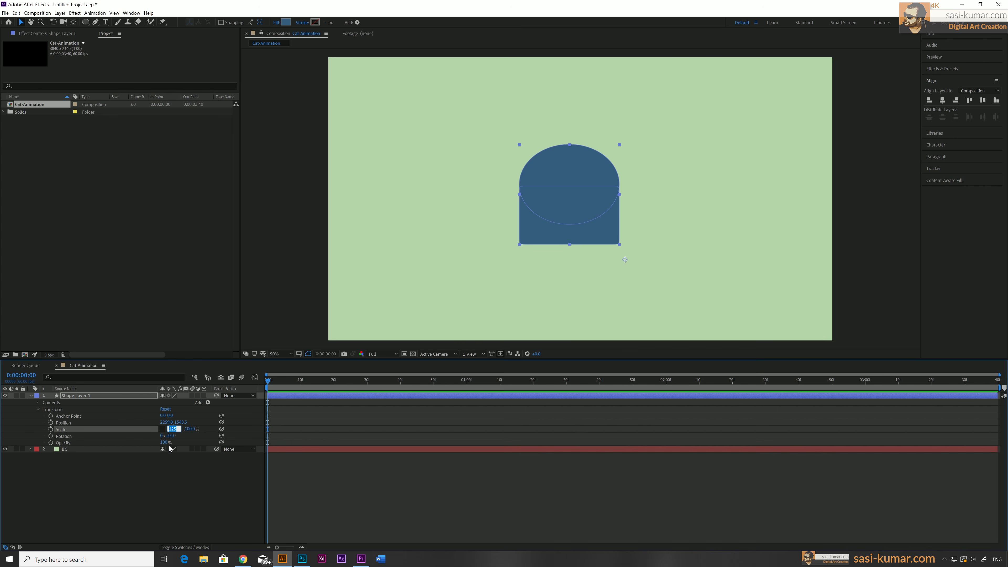
text(120)
key(Return)
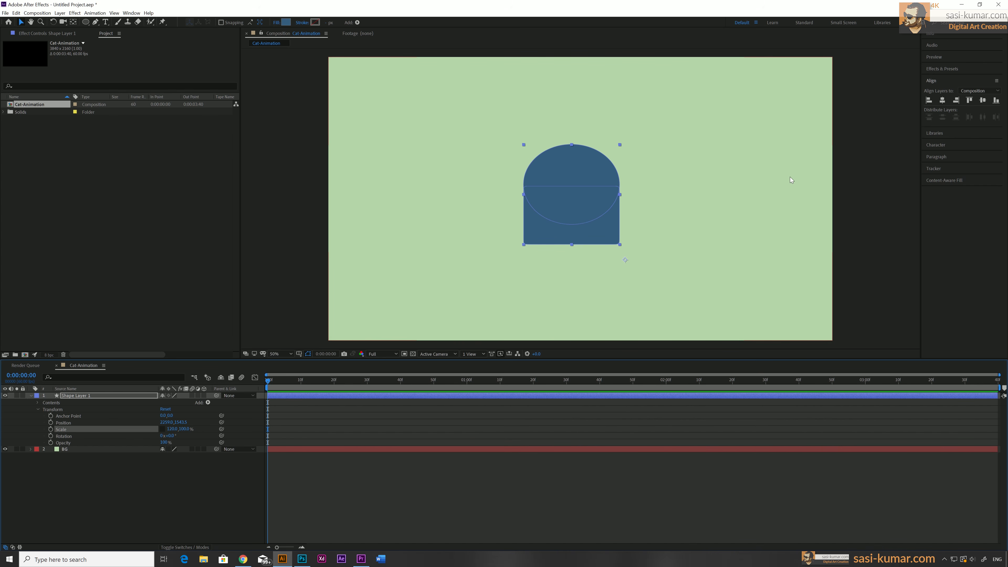
drag(576, 181, 537, 180)
click(531, 497)
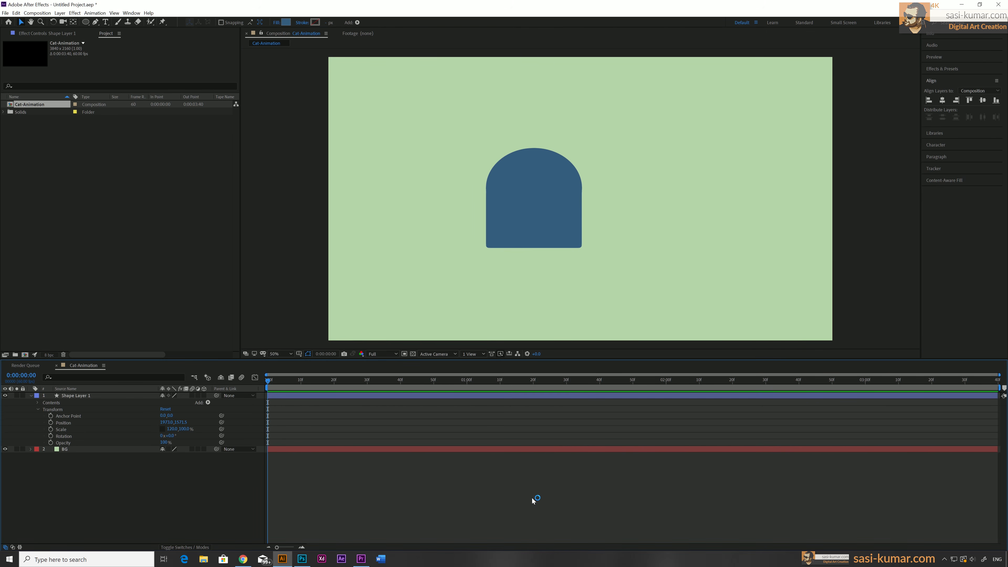
Step: Change Ellipse 1's fill from blue to a muted olive green within the shape layer
click(38, 409)
click(38, 405)
click(38, 403)
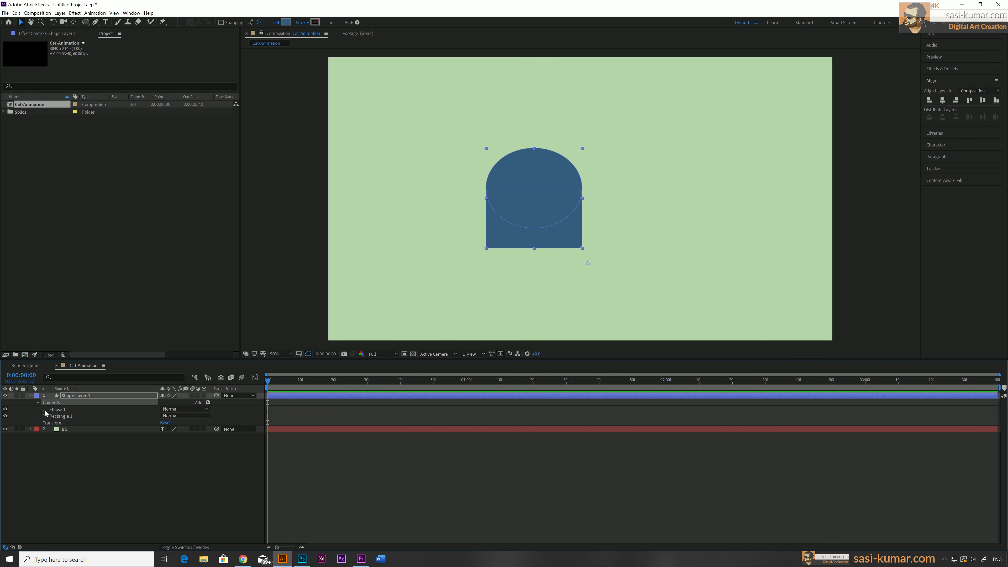
click(45, 410)
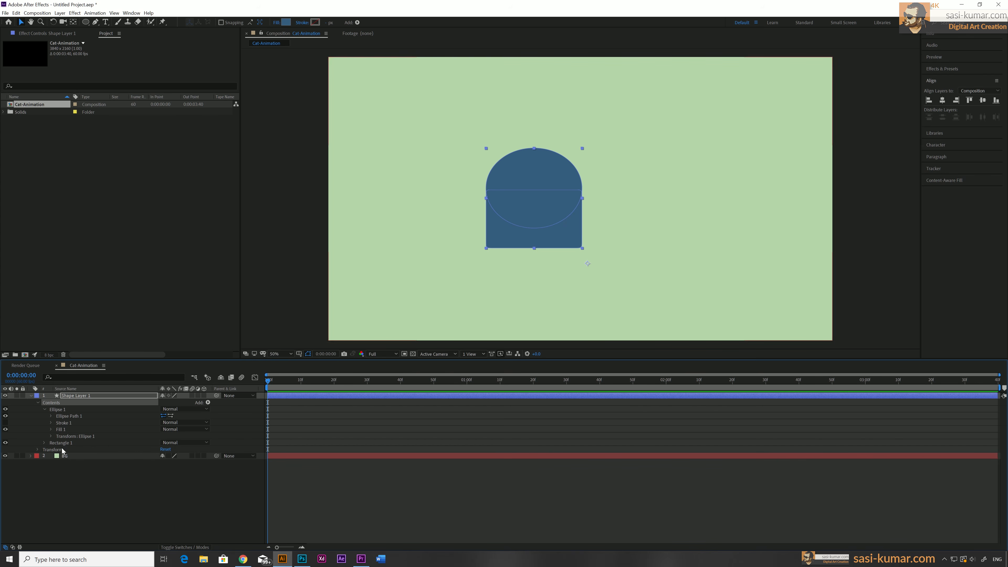
click(51, 429)
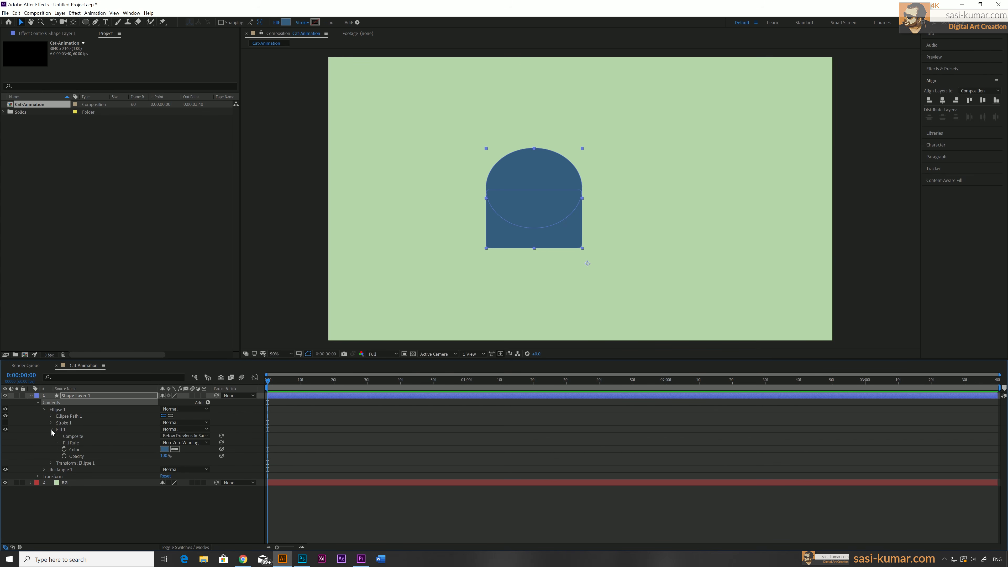
click(165, 449)
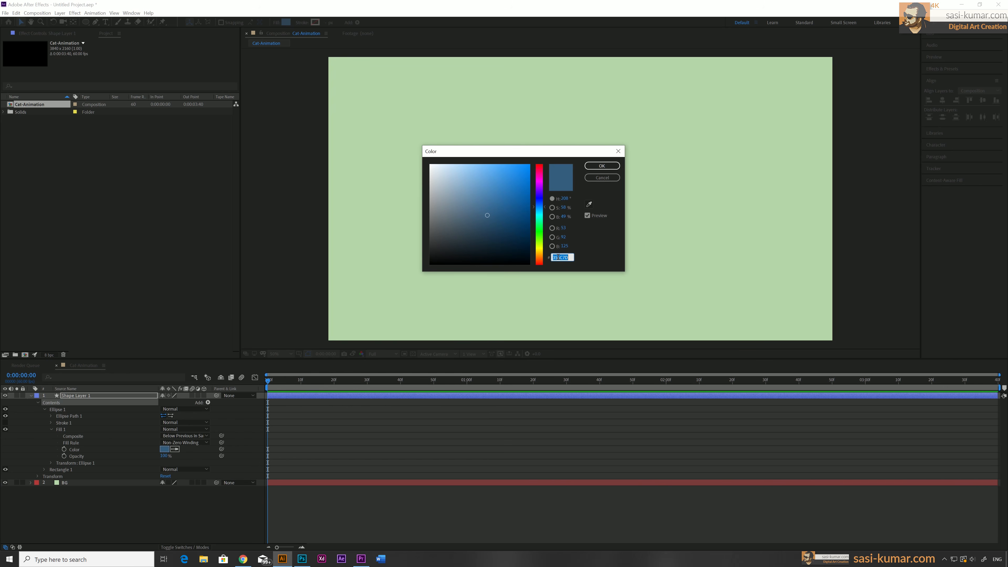
text(96A07A)
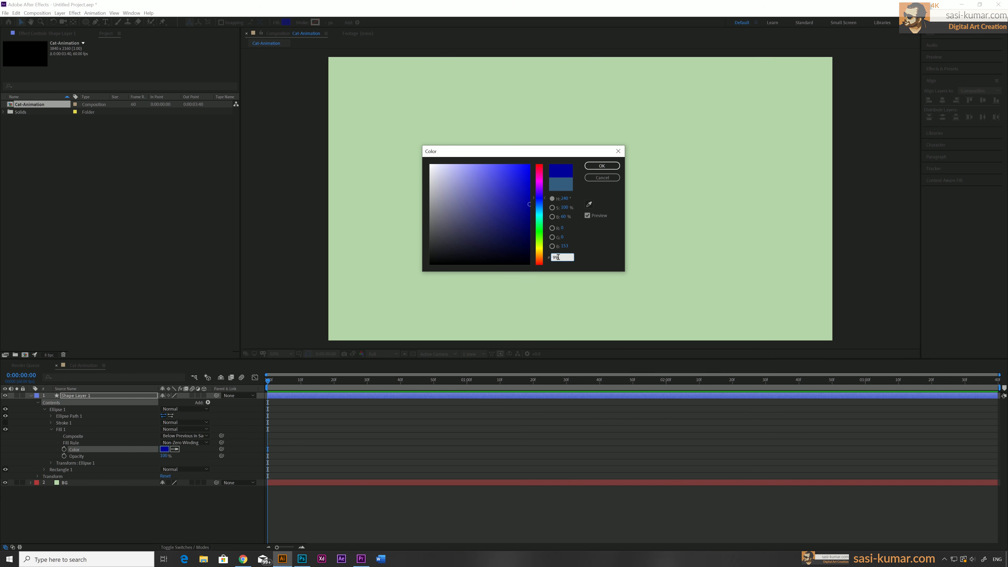
click(602, 166)
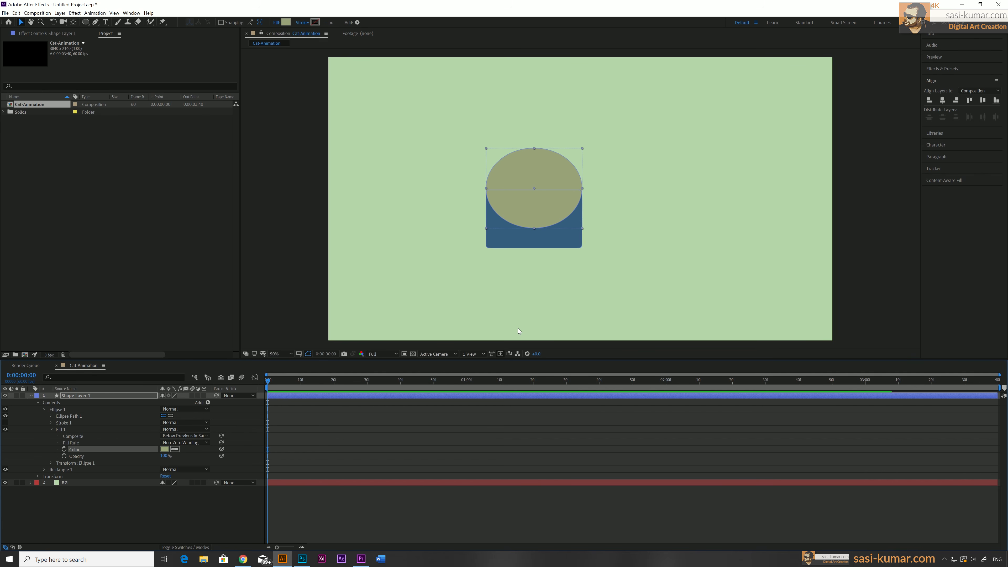
Step: Match Rectangle 1's fill to the olive green of the ellipse by sampling its color in the composition
click(45, 409)
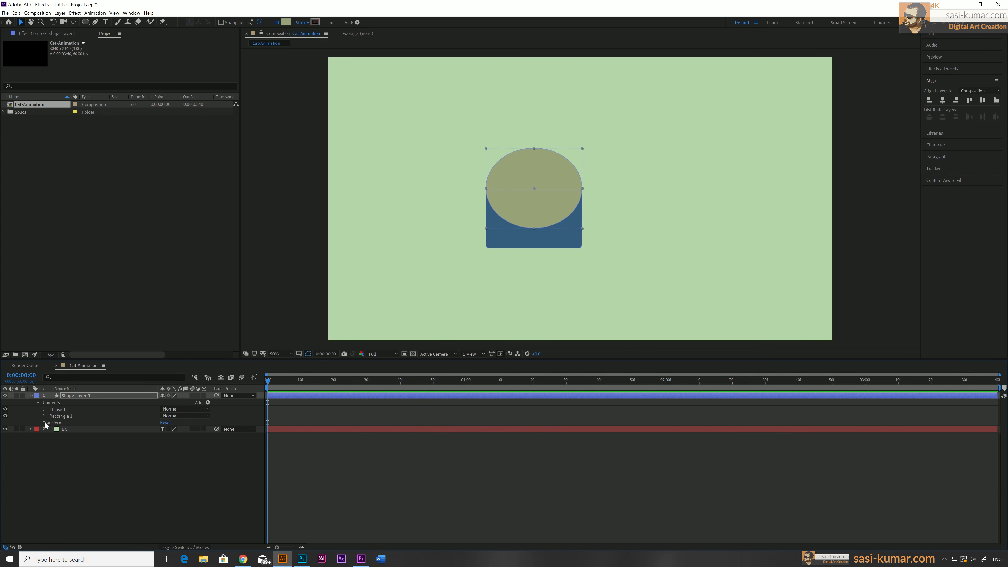
click(44, 416)
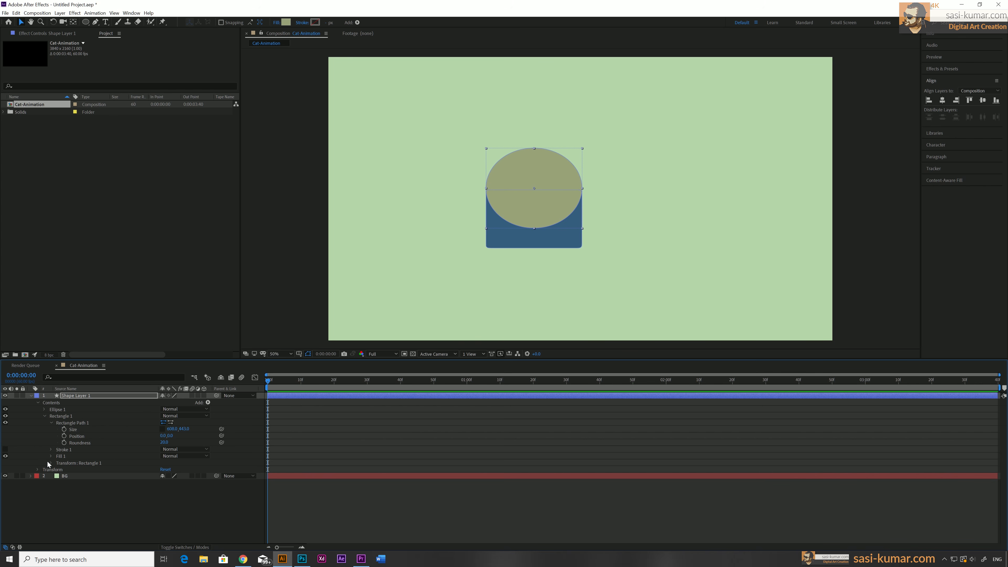
click(51, 457)
click(174, 475)
click(545, 178)
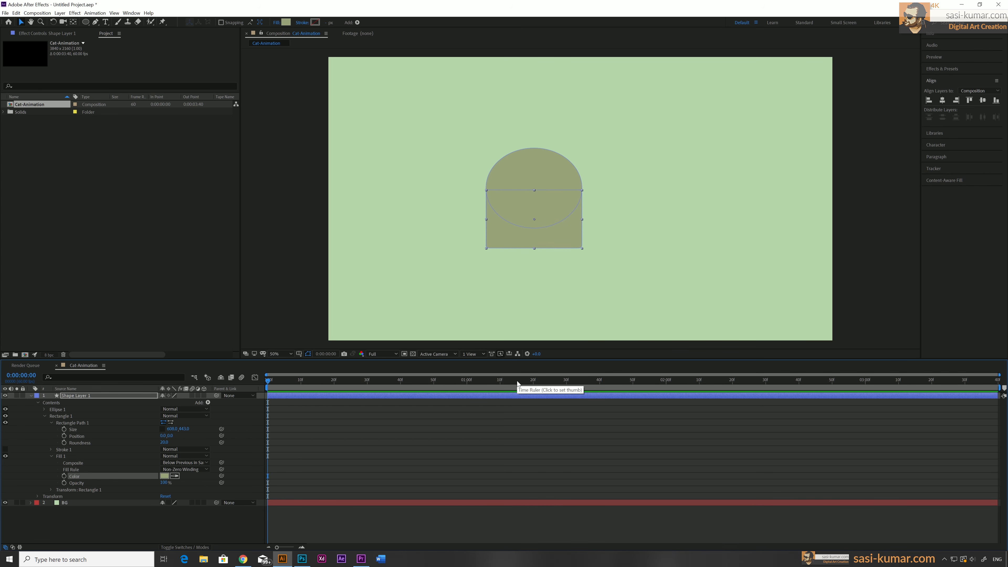
Step: Adjust the shape layer's anchor point values so the anchor sits at the middle of the body's bottom edge
click(38, 402)
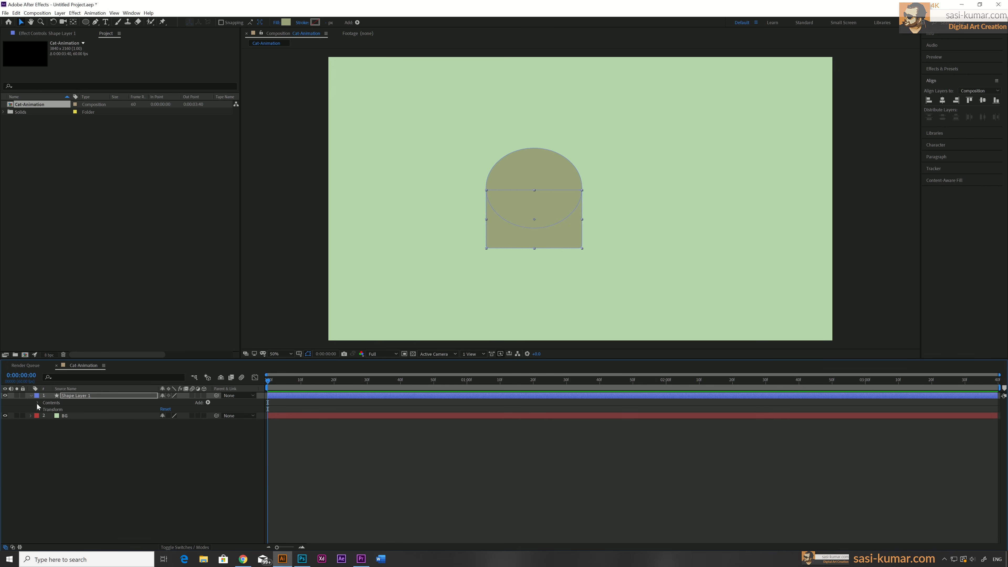
click(37, 409)
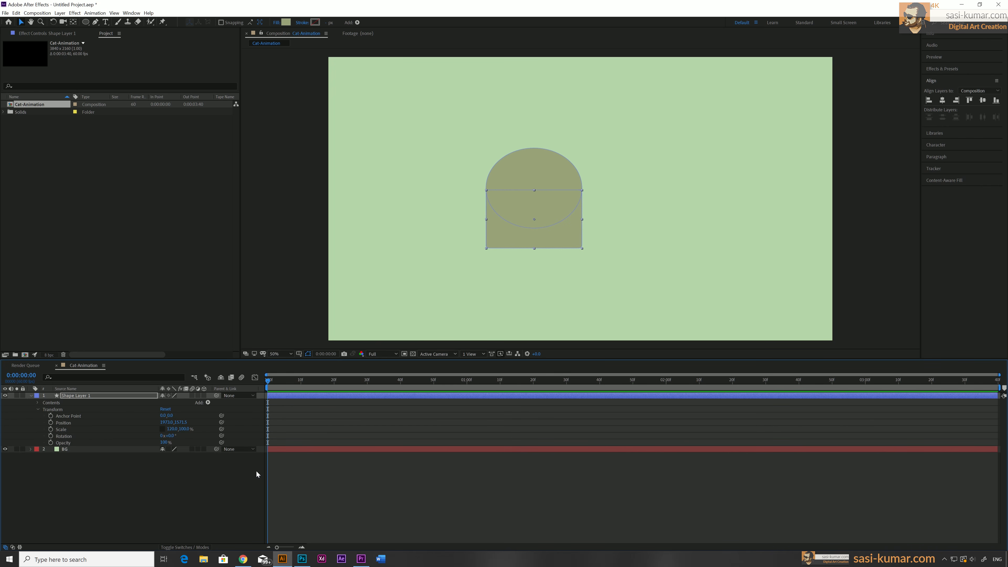
click(181, 471)
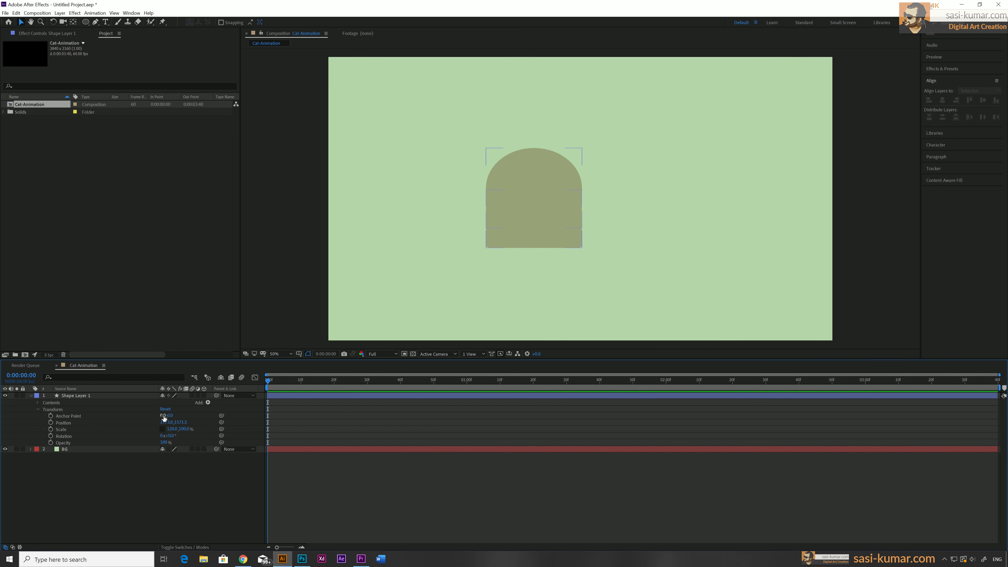
drag(170, 416, 134, 417)
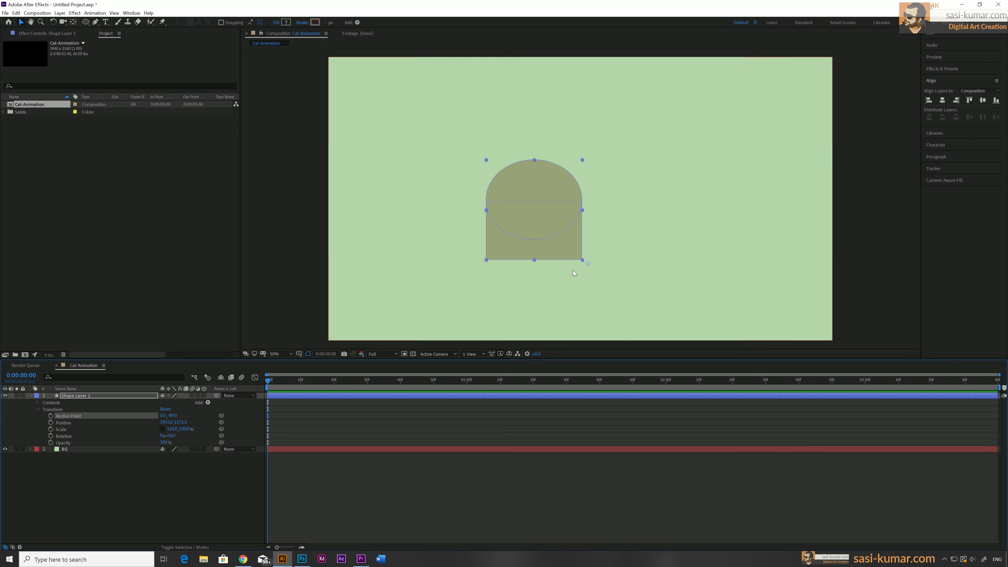
drag(163, 416, 25, 410)
drag(178, 415, 165, 415)
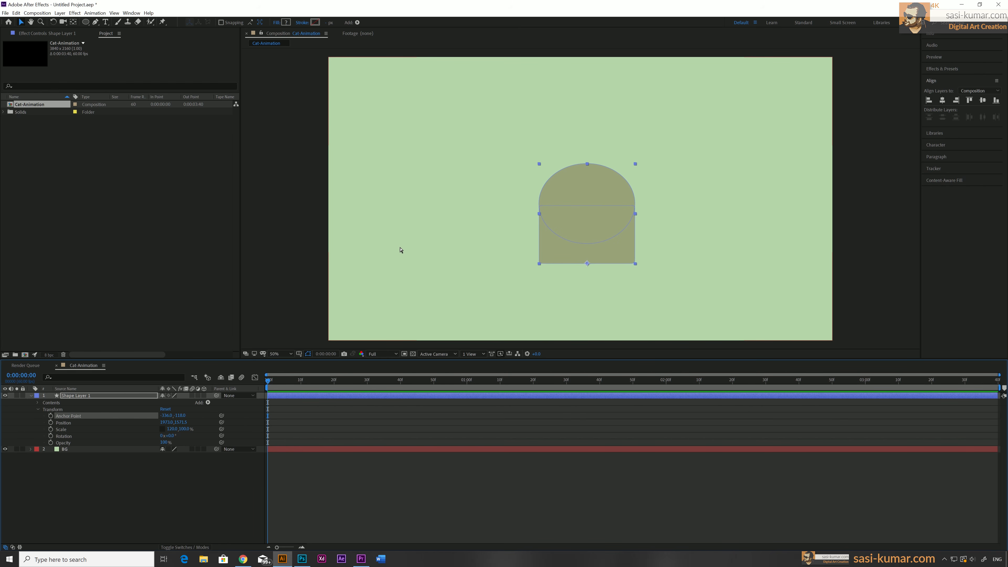
Step: Fine-tune the anchor point at close range so it sits exactly on the midpoint of the body's bottom edge
key(period)
key(period)
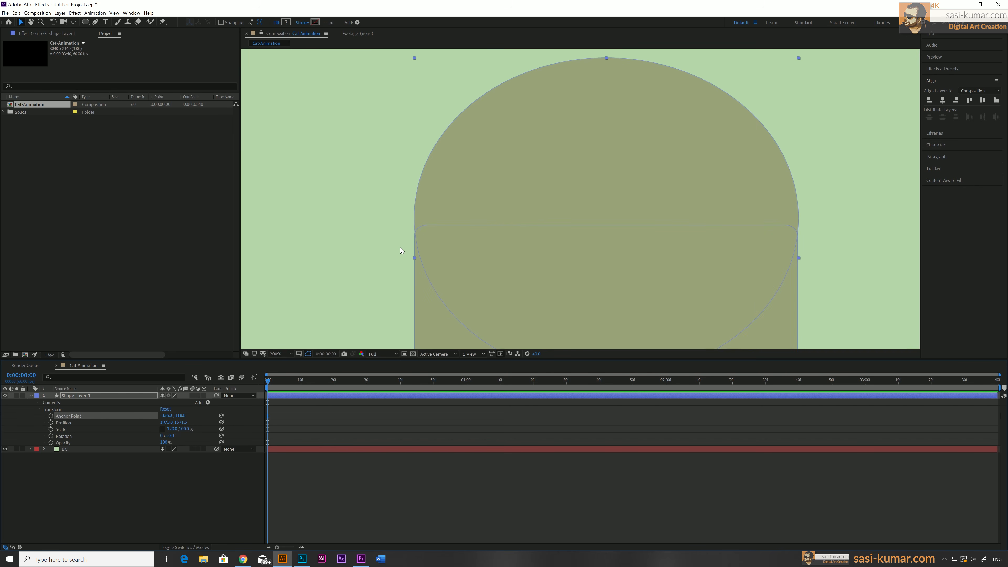
key(h)
drag(425, 319, 392, 106)
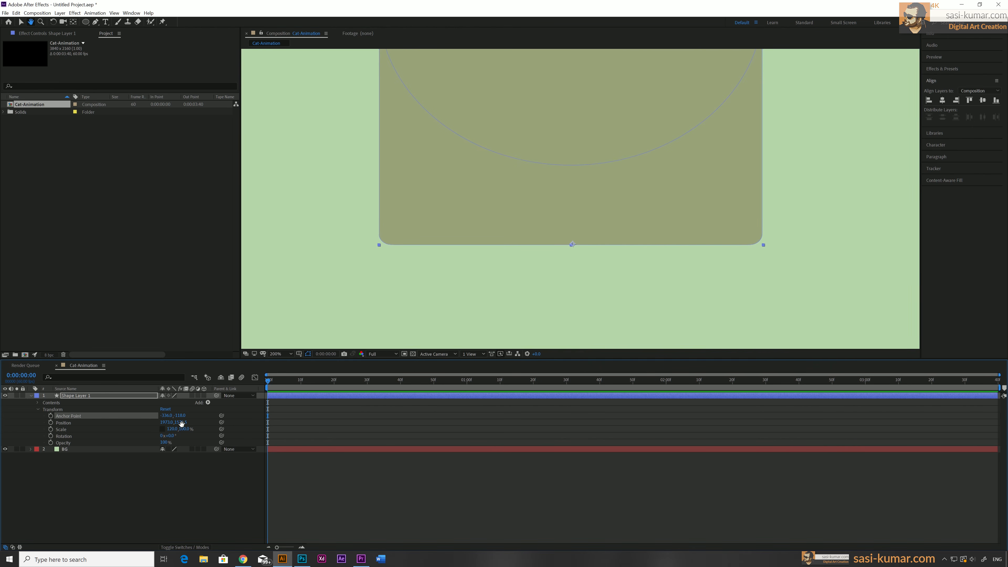
key(v)
click(29, 400)
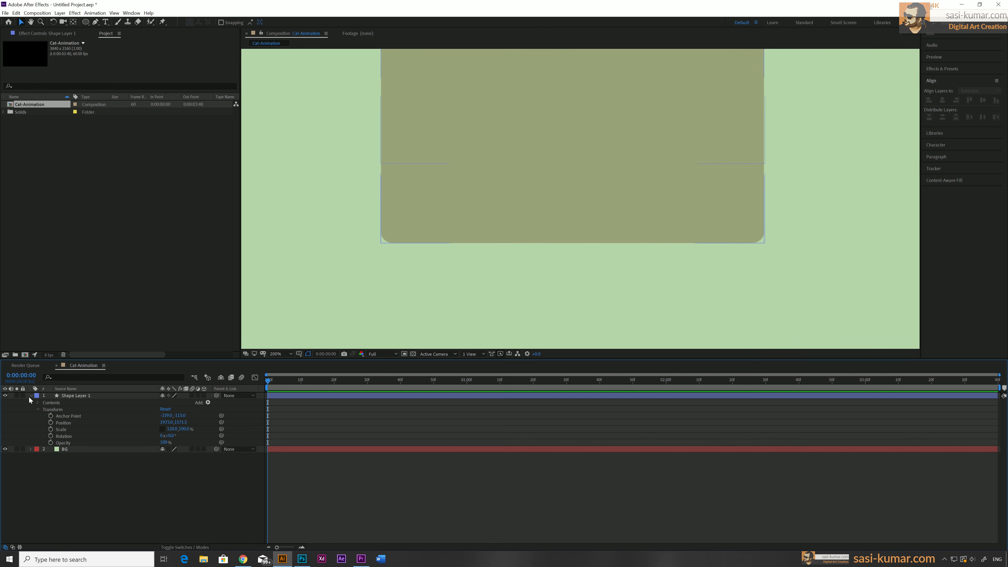
Step: Collapse the shape layer's properties and rename the layer as Body
click(30, 396)
click(76, 397)
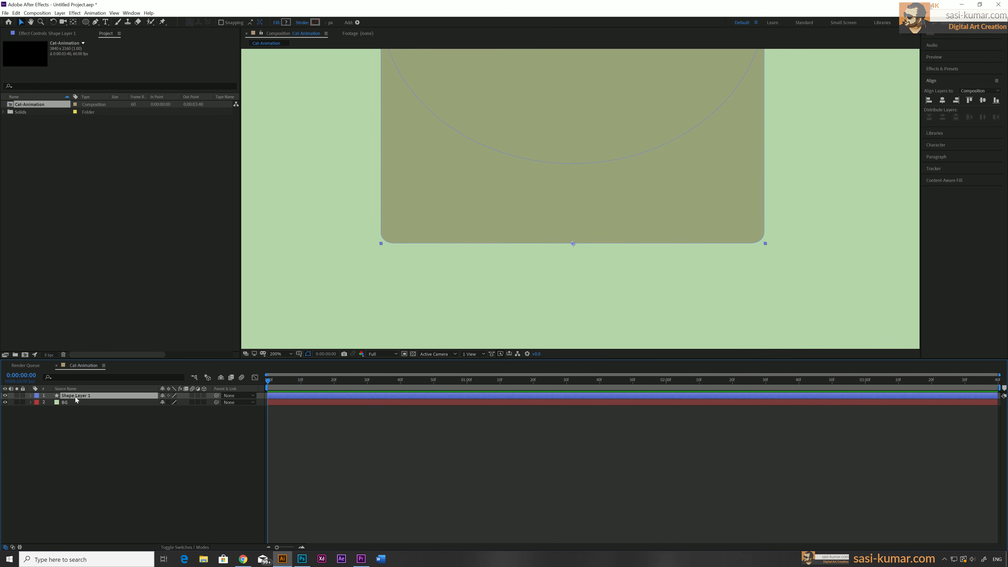
right_click(76, 397)
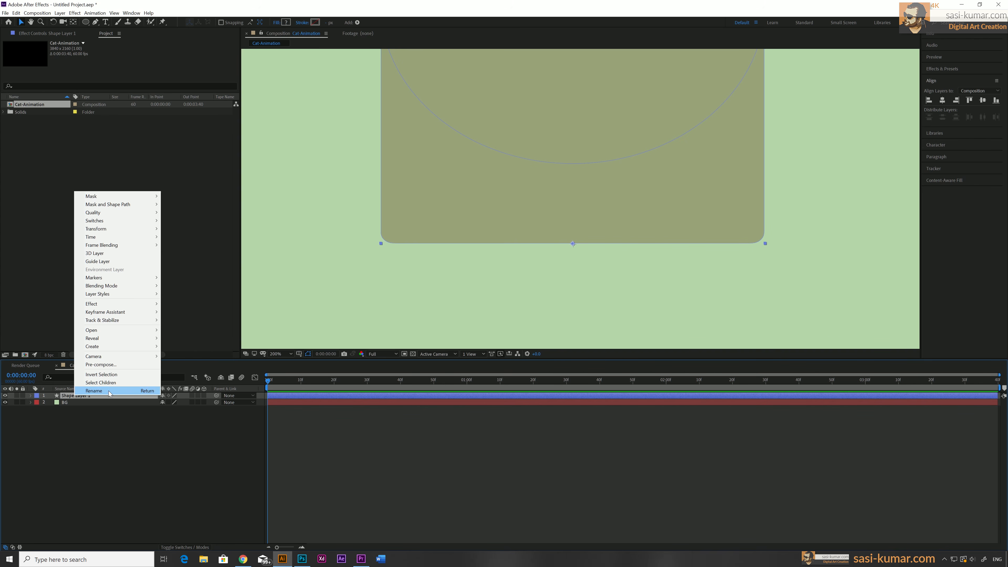
click(123, 391)
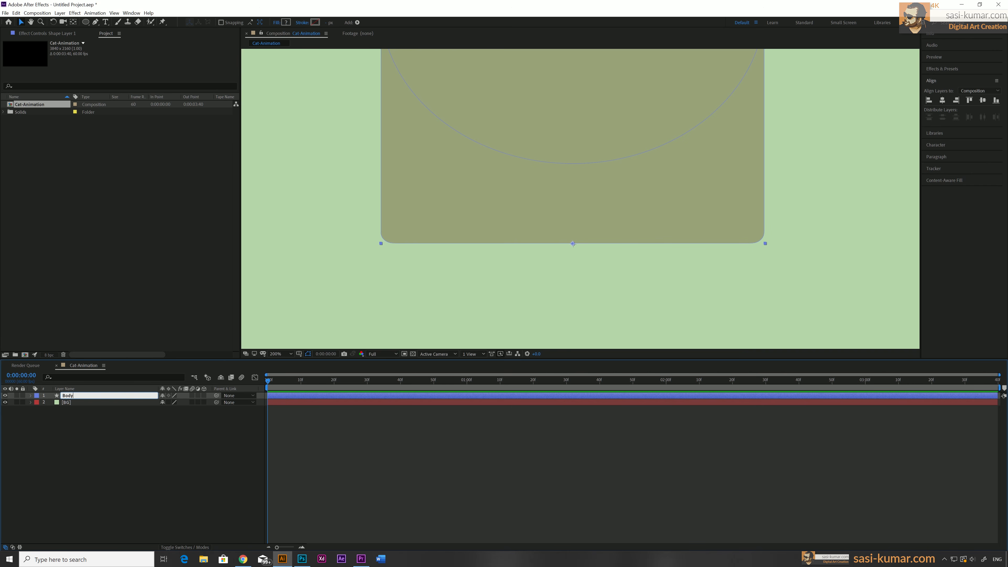
key(Return)
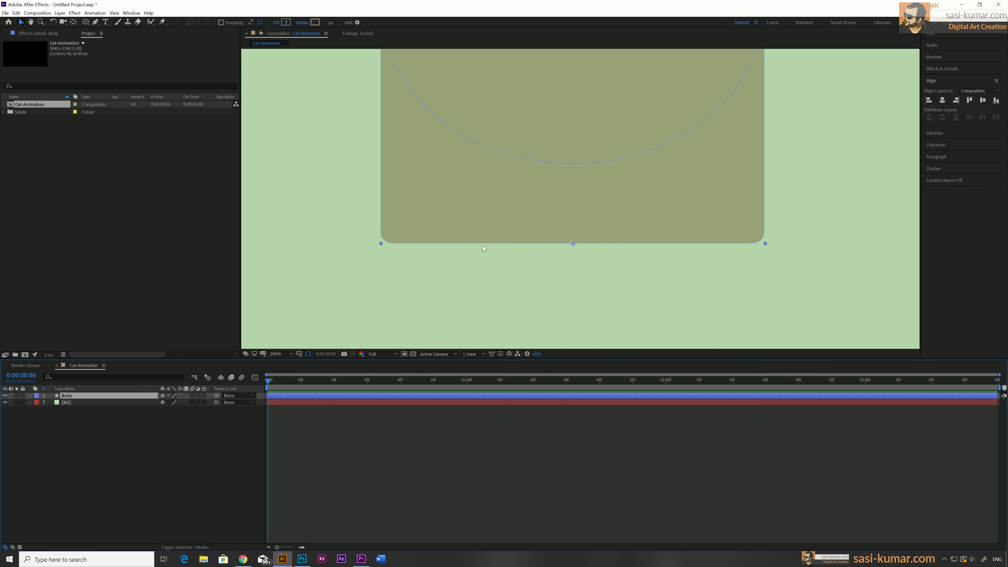
Step: Move the Body shape into the left half of the composition and keep its layer selected
click(483, 293)
scroll(483, 293, down, 3)
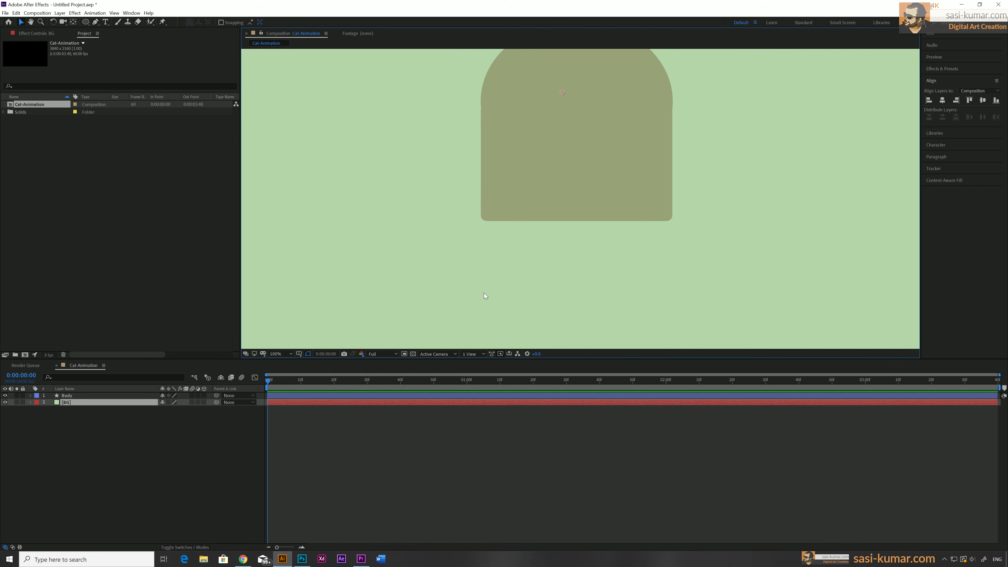
click(31, 23)
drag(426, 175, 413, 226)
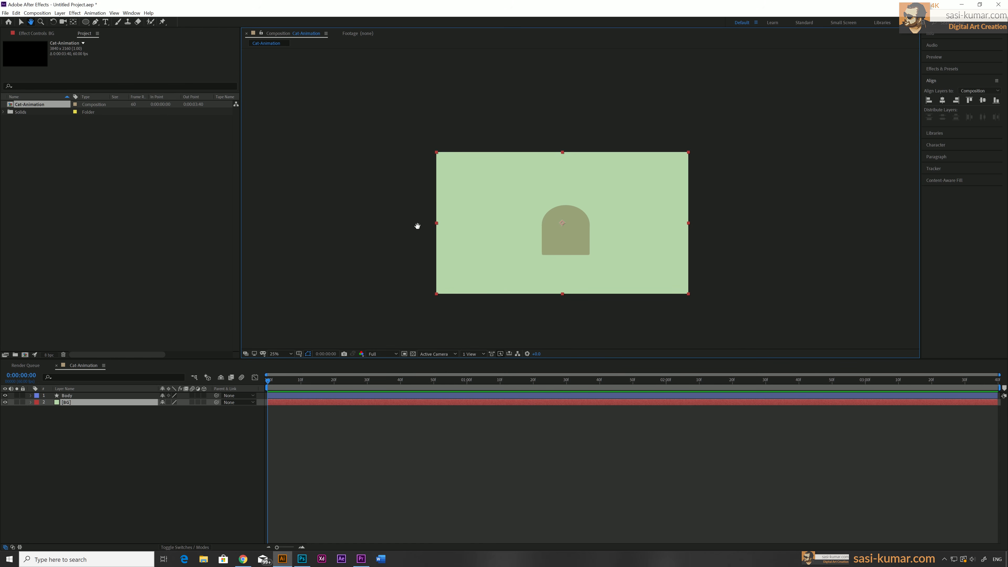
scroll(418, 226, up, 1)
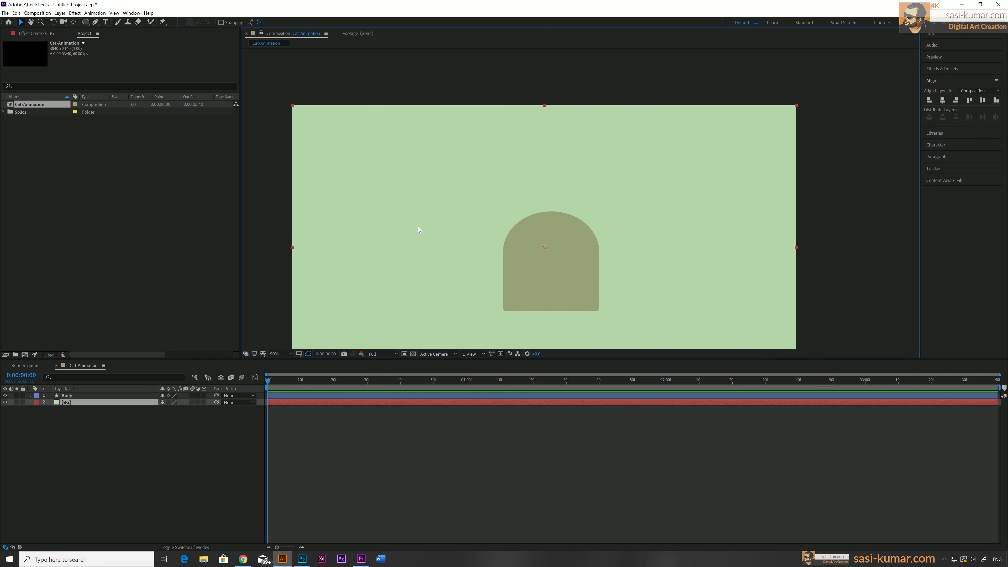
key(h)
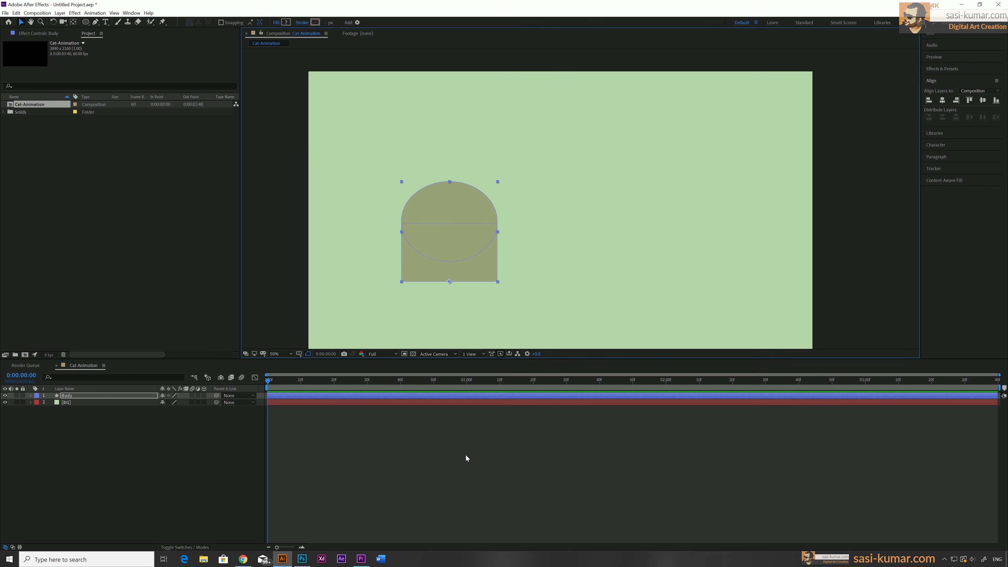
click(465, 455)
click(442, 232)
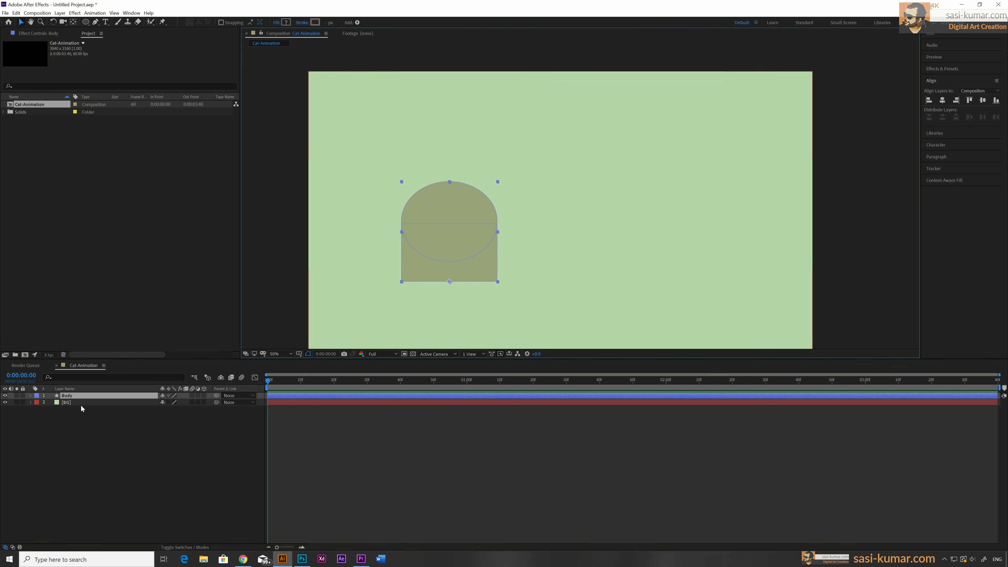
Step: Round the corners of the Body's rectangle and raise its path so the upper corners sit inside the ellipse, leaving only the lower corners visibly rounded
click(31, 395)
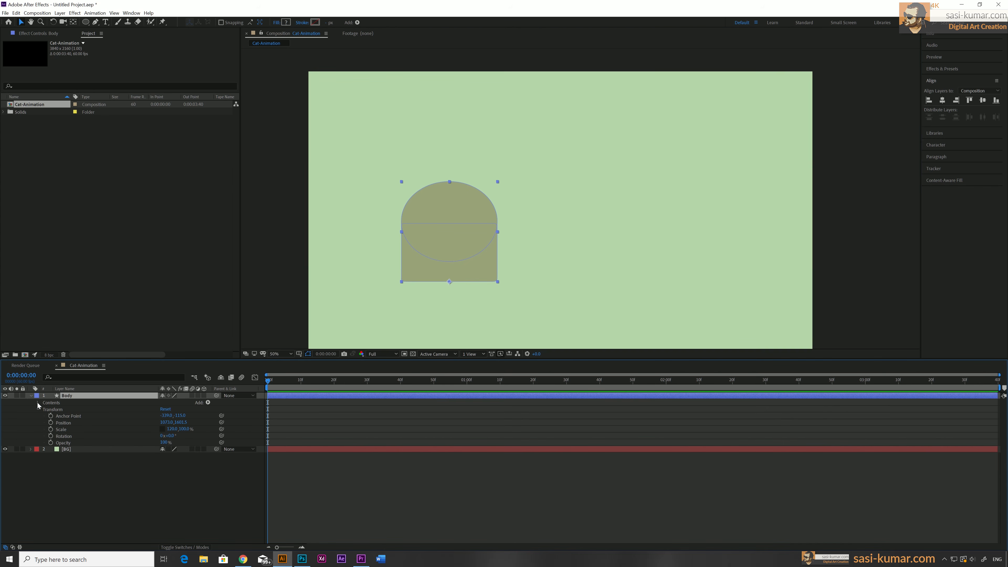
click(38, 402)
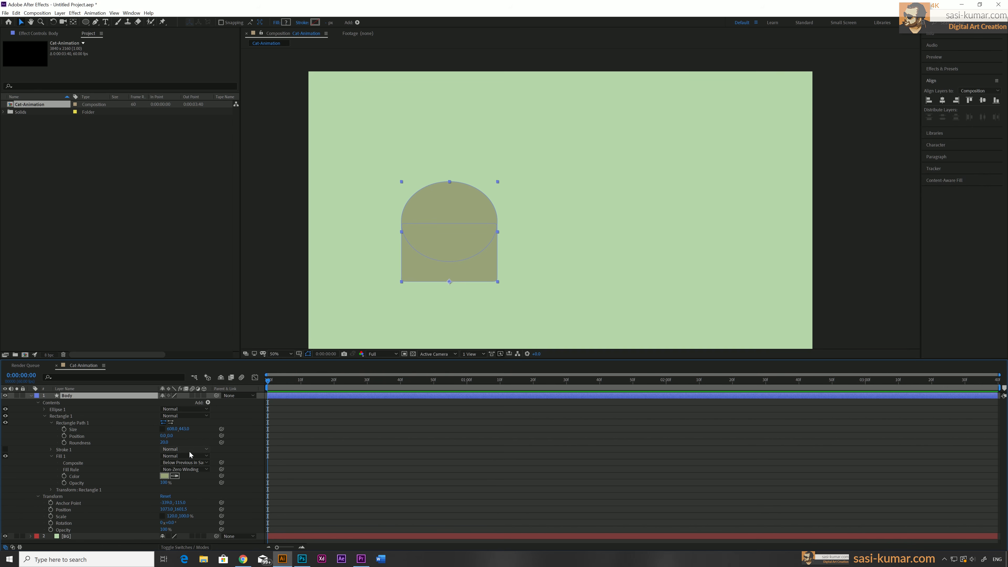
drag(164, 442, 215, 455)
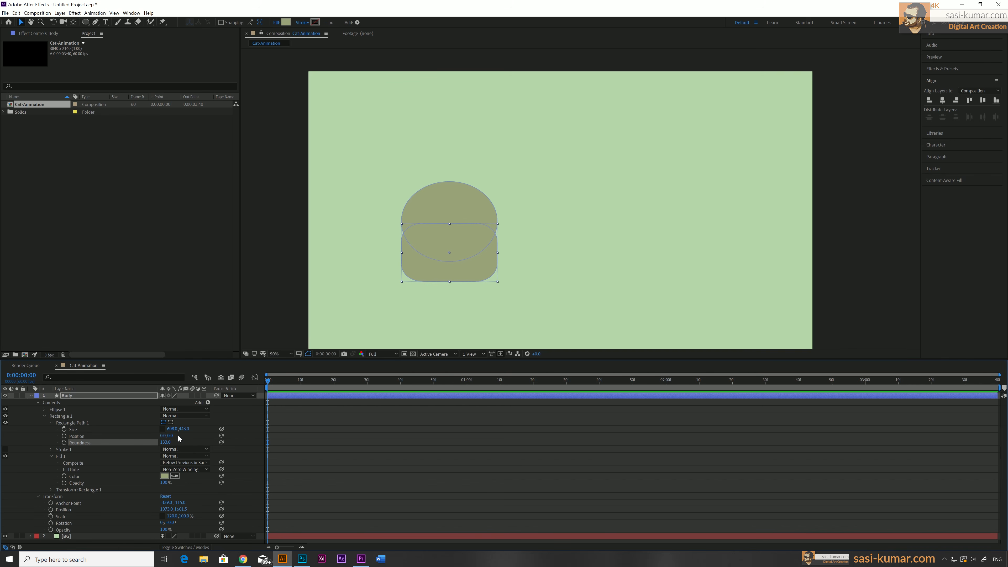
drag(185, 430, 140, 435)
key(ctrl+z)
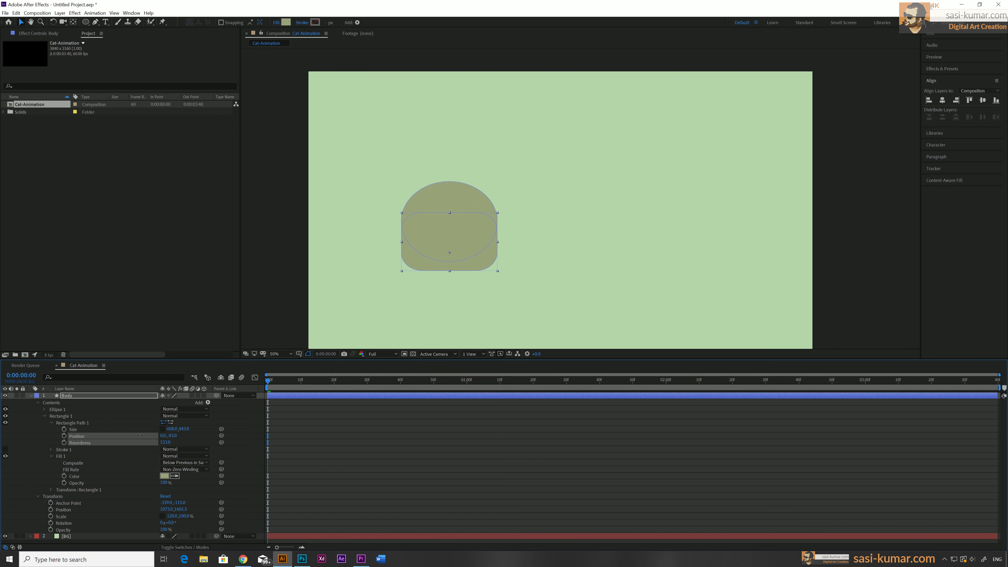
click(31, 395)
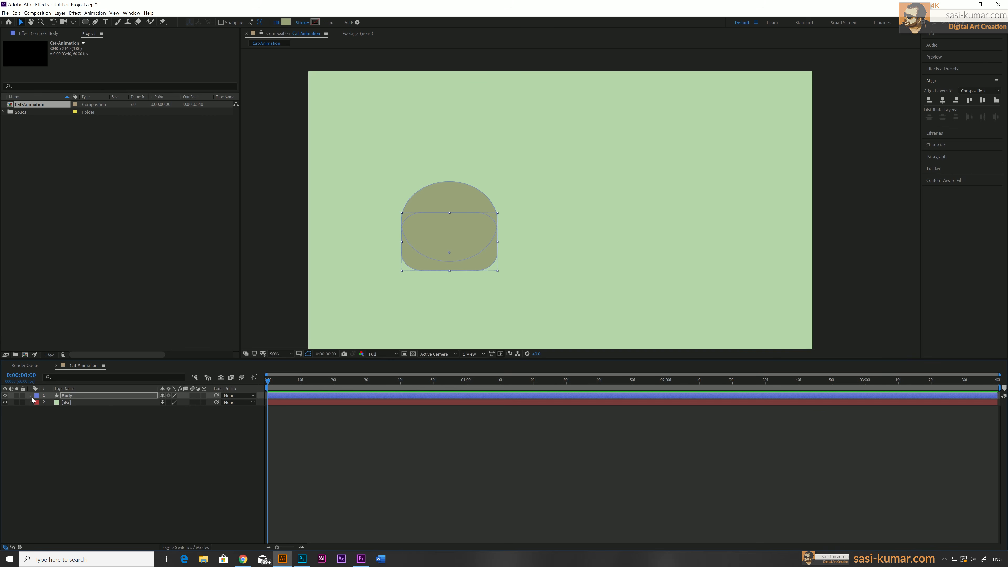
click(412, 461)
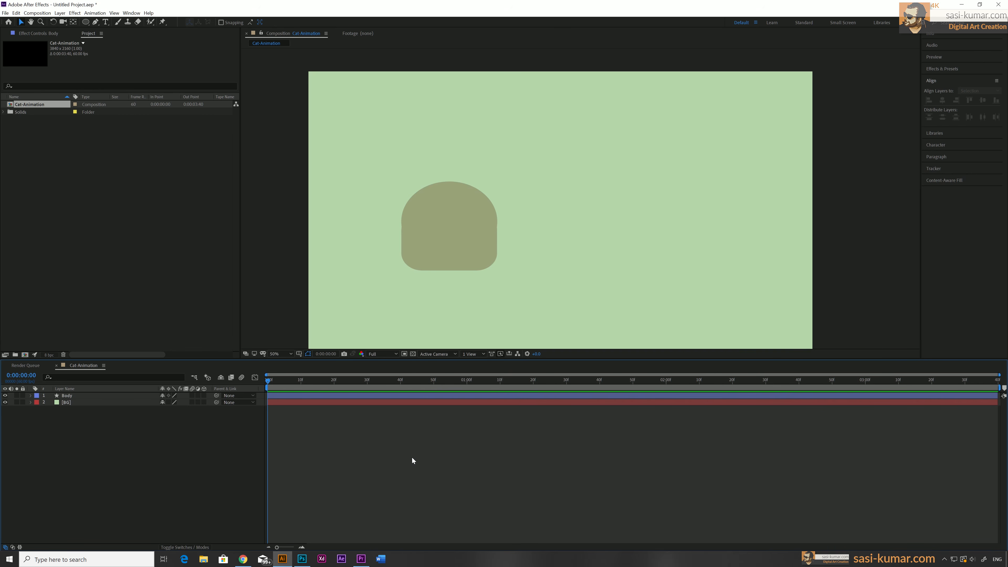
Step: Adjust the Body layer's anchor point so it sits on the midpoint of the reshaped bottom edge, and collapse the layer
click(281, 396)
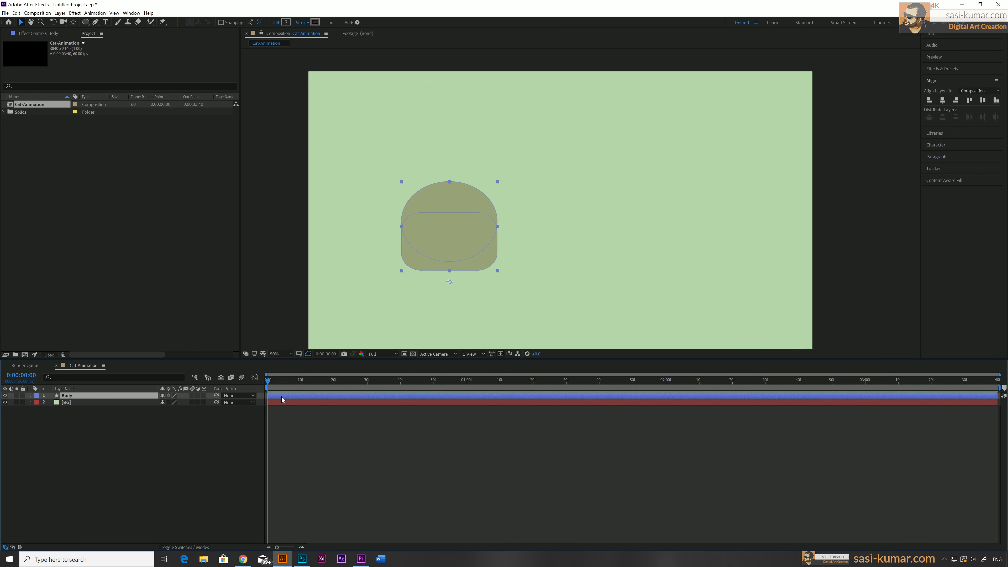
click(31, 396)
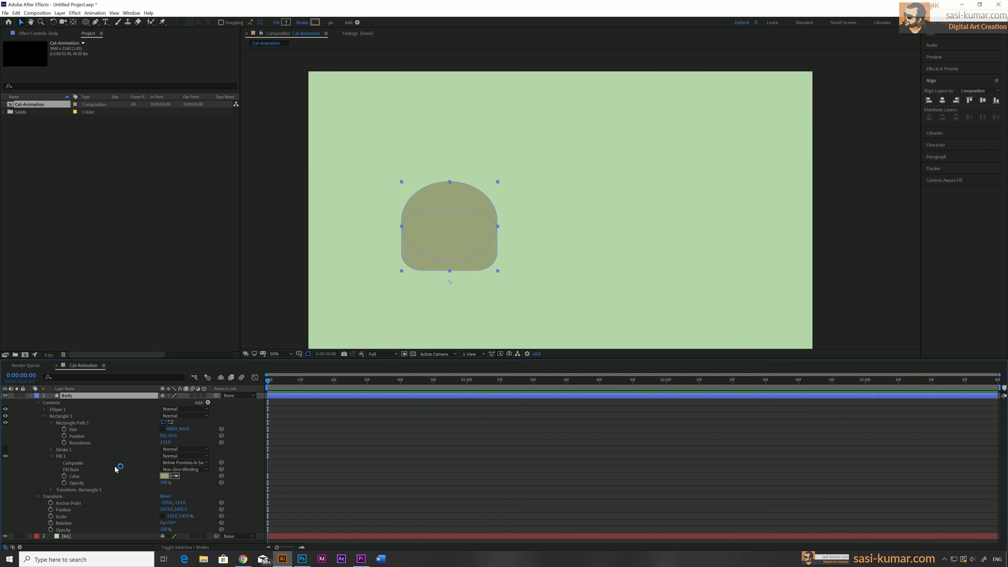
click(39, 403)
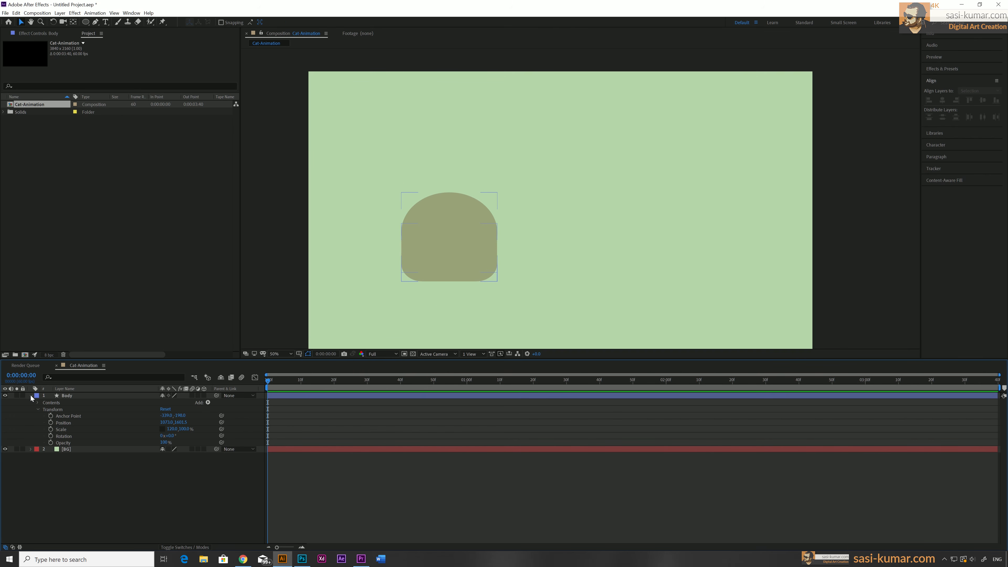
click(31, 396)
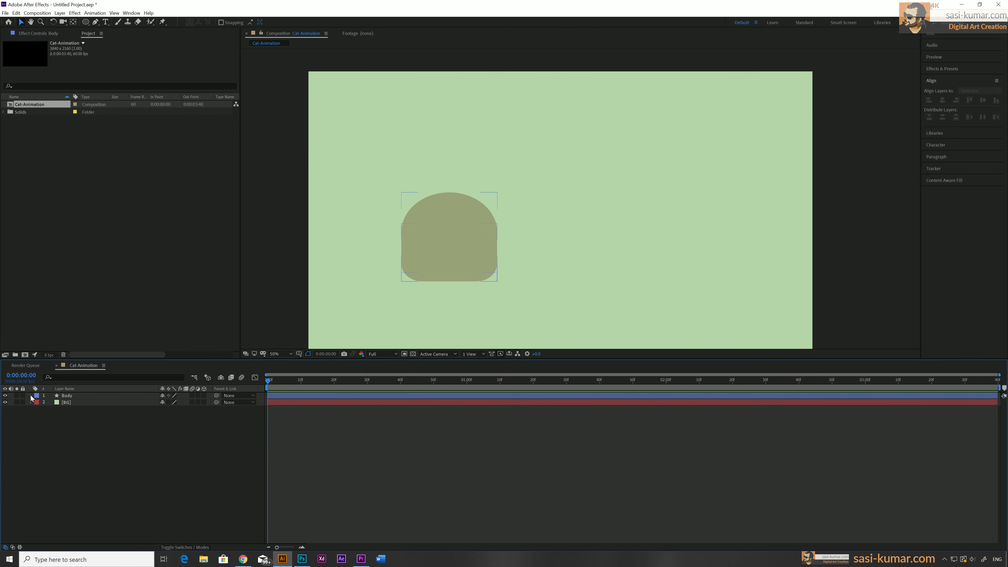
click(448, 499)
Step: Draw a rectangle about 780 by 375 px overlapping the Body's lower right side and align its bottom edge with the Body's
drag(85, 22, 120, 31)
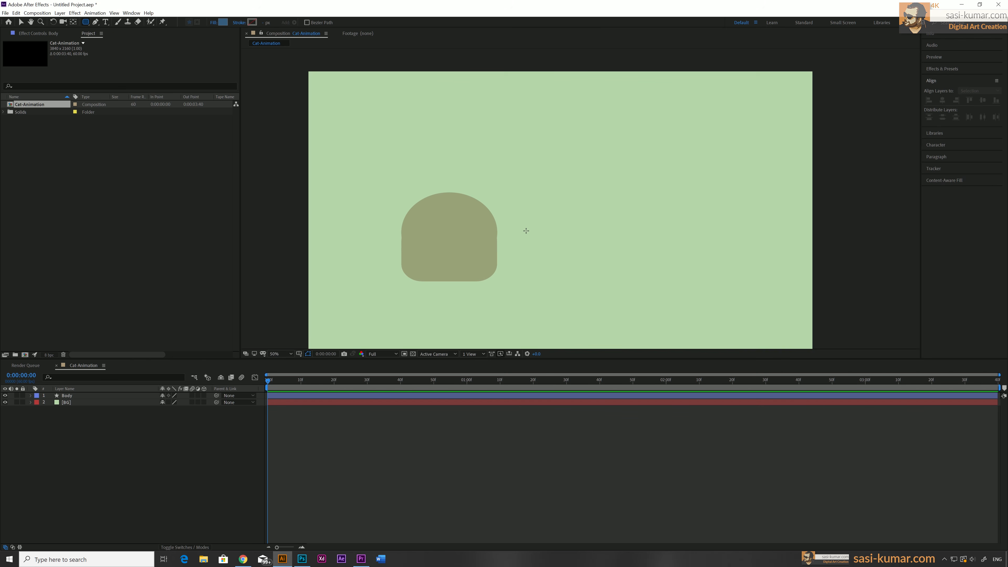
drag(479, 232, 582, 282)
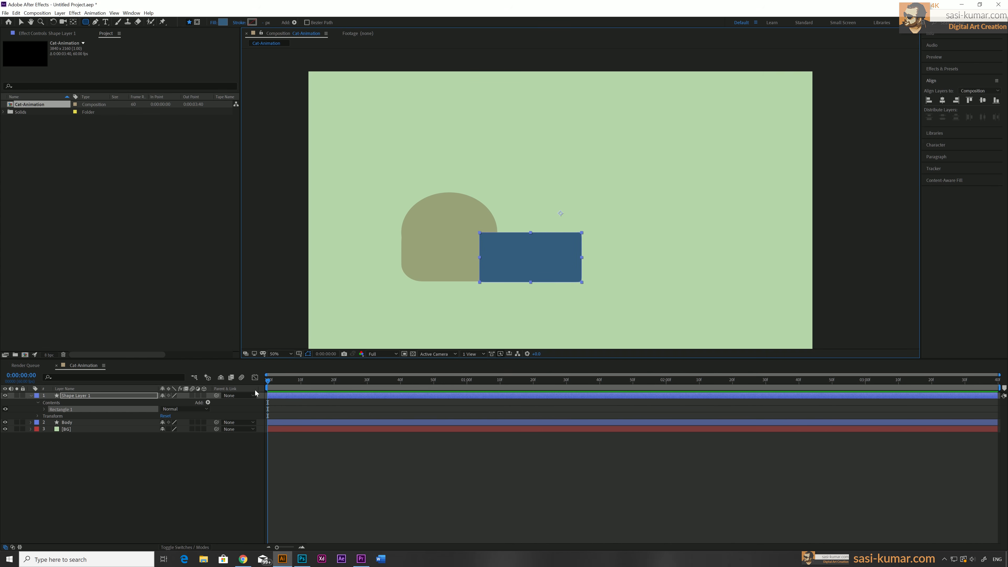
key(v)
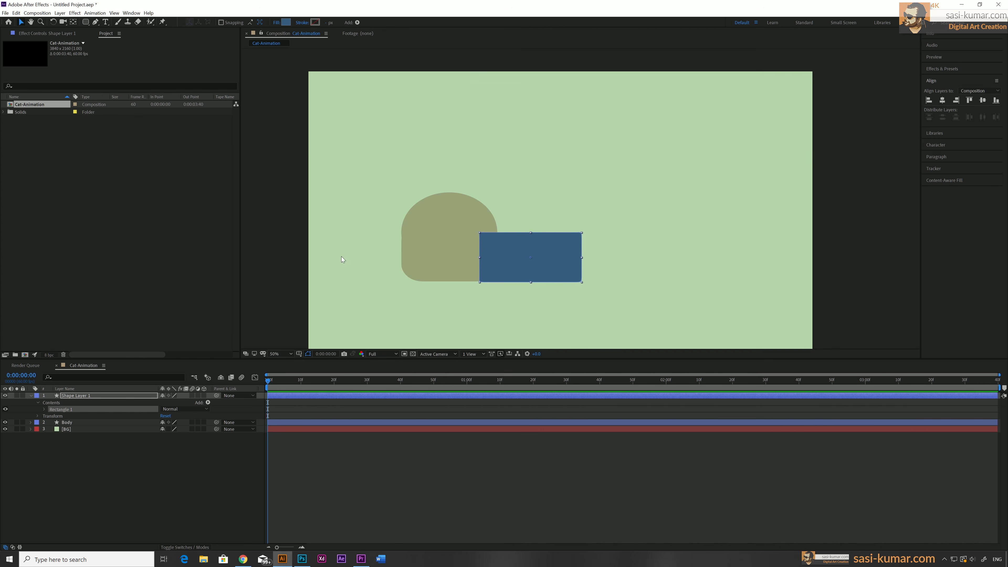
drag(506, 264, 500, 263)
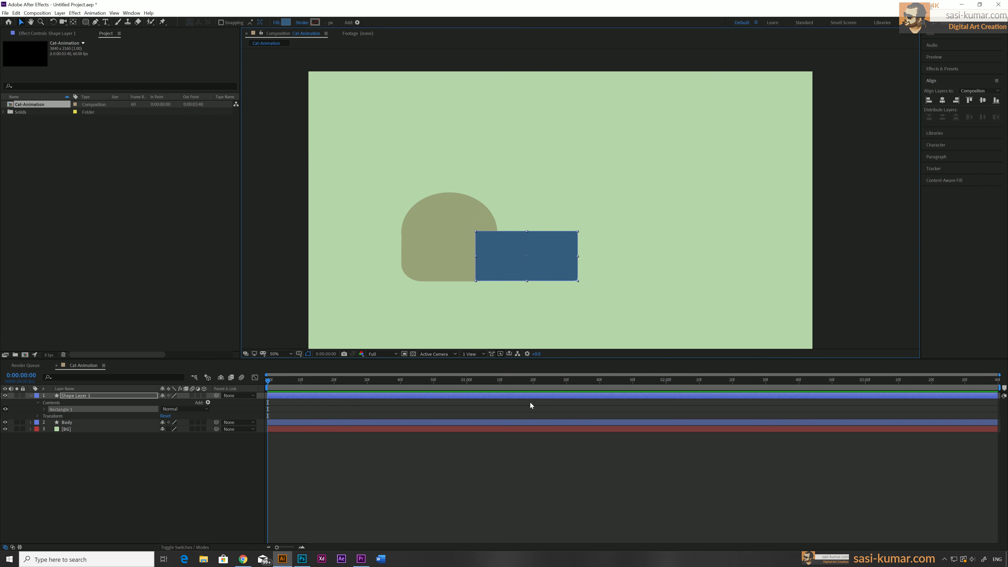
Step: Sample the Body's olive green as the fill color of the new rectangle
click(43, 409)
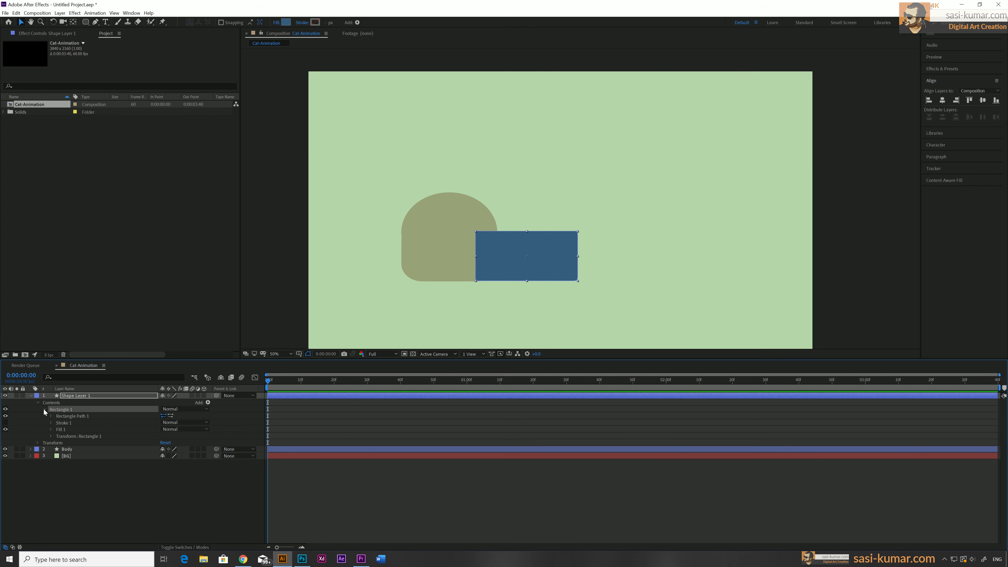
click(51, 429)
click(175, 450)
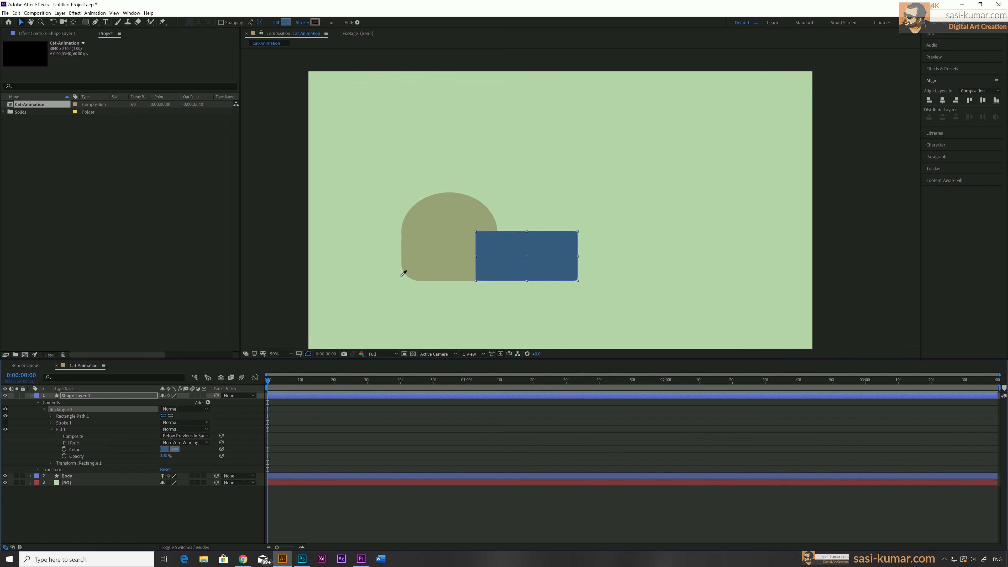
click(432, 234)
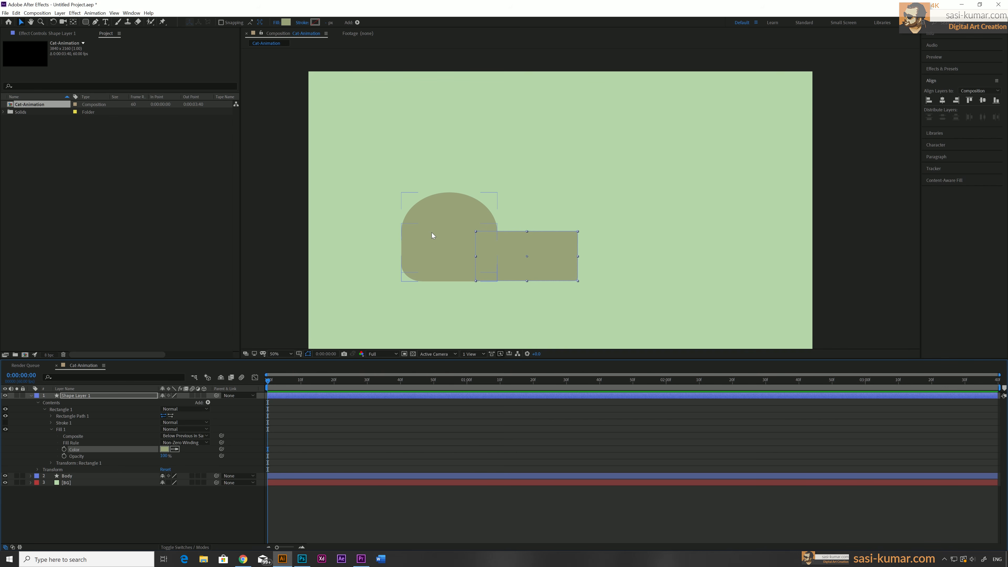
Step: Increase the new rectangle's roundness until both ends are semicircular and adjust its path position
click(50, 416)
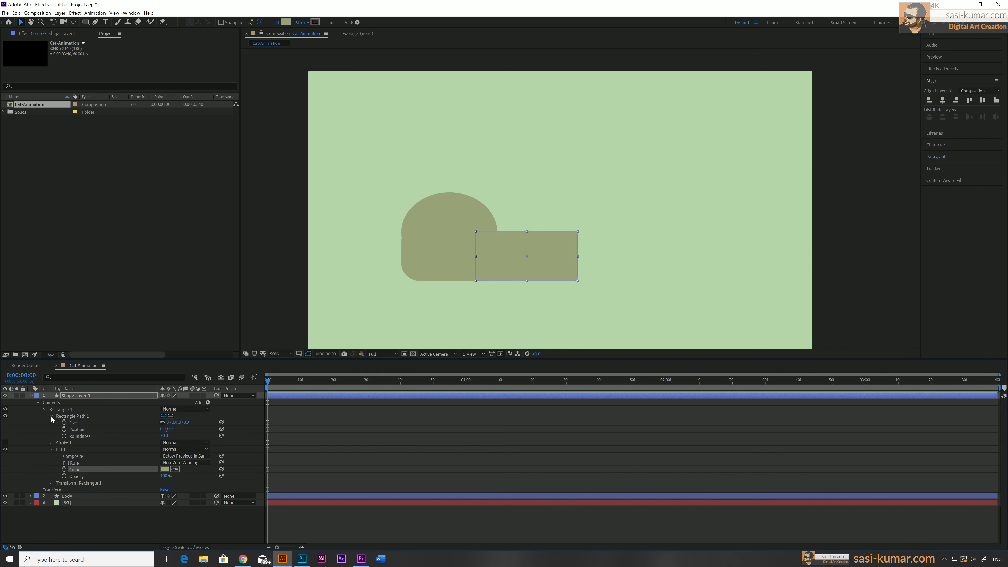
drag(164, 438, 263, 442)
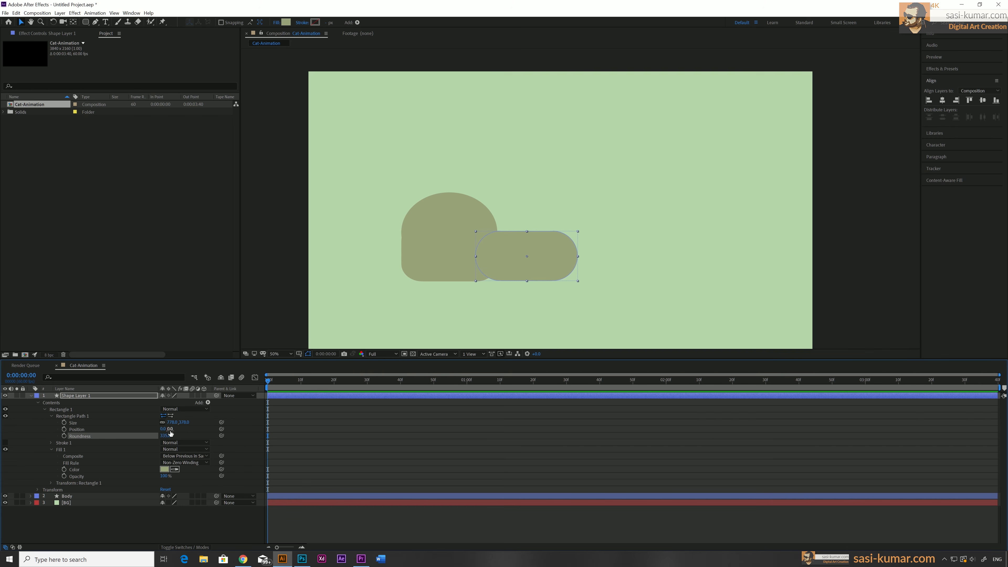
drag(162, 429, 118, 430)
click(525, 524)
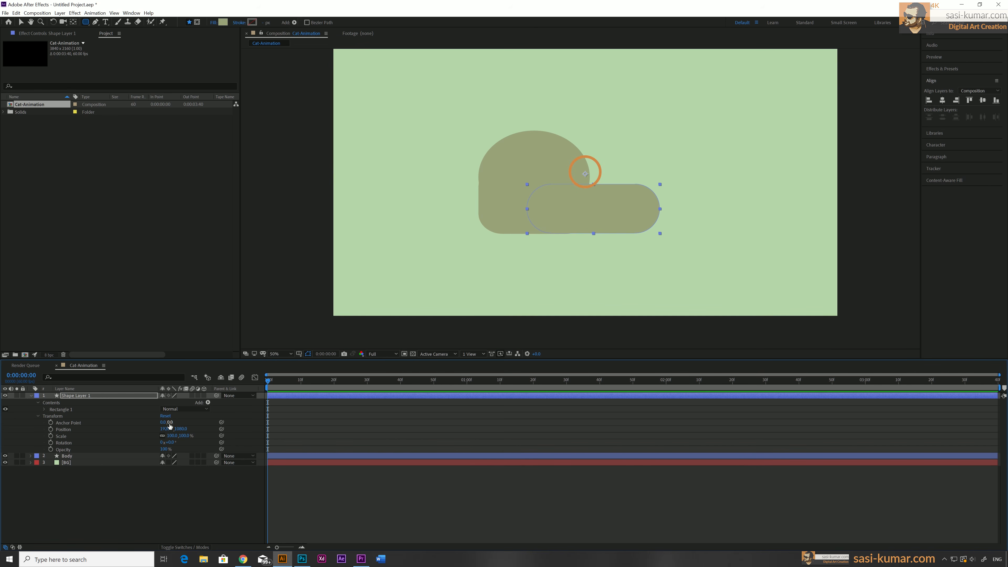
Step: Move the rounded shape's anchor point to the middle of its bottom edge and rename the layer as Head
drag(174, 422, 333, 435)
drag(164, 423, 363, 427)
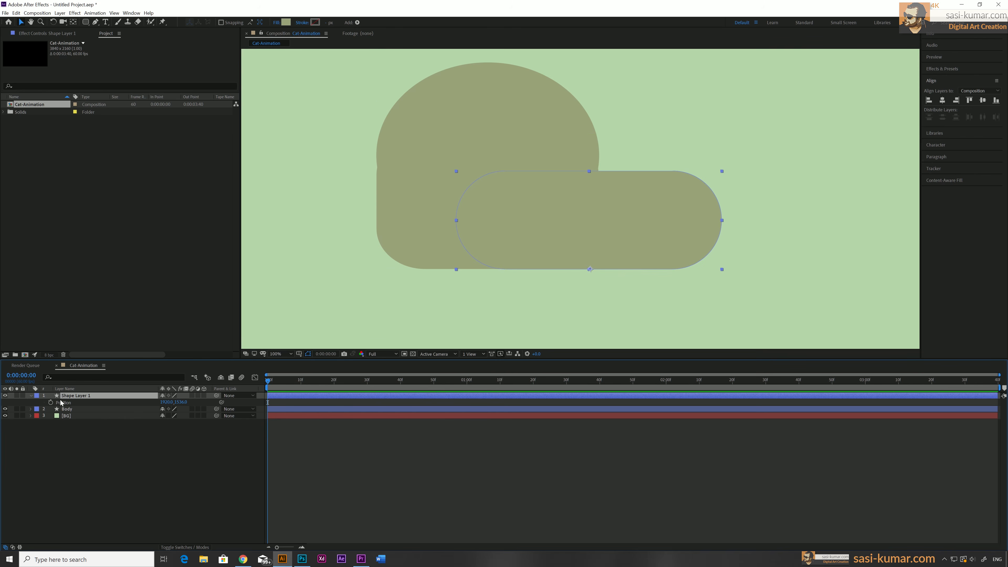
right_click(68, 397)
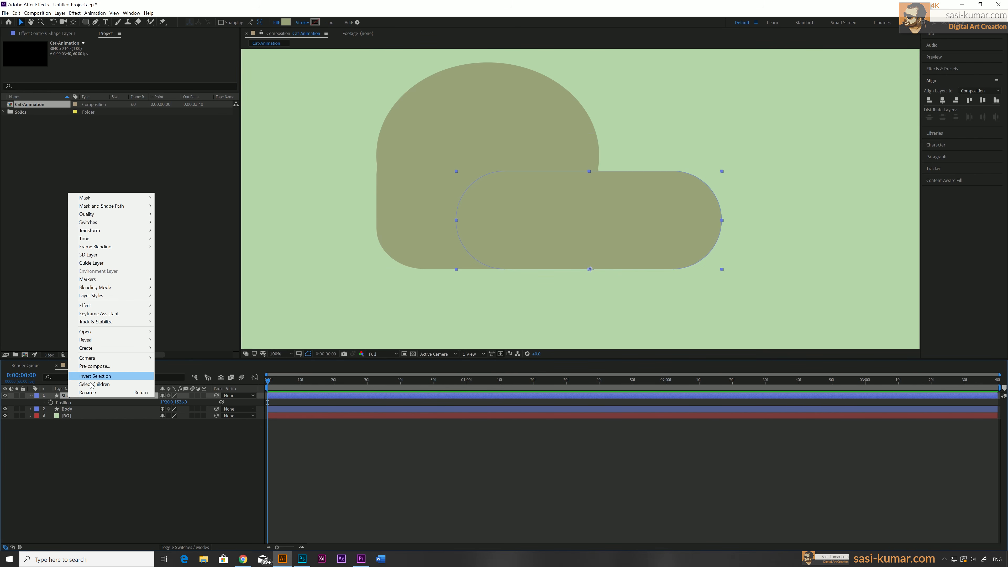
click(85, 392)
text(He)
key(Return)
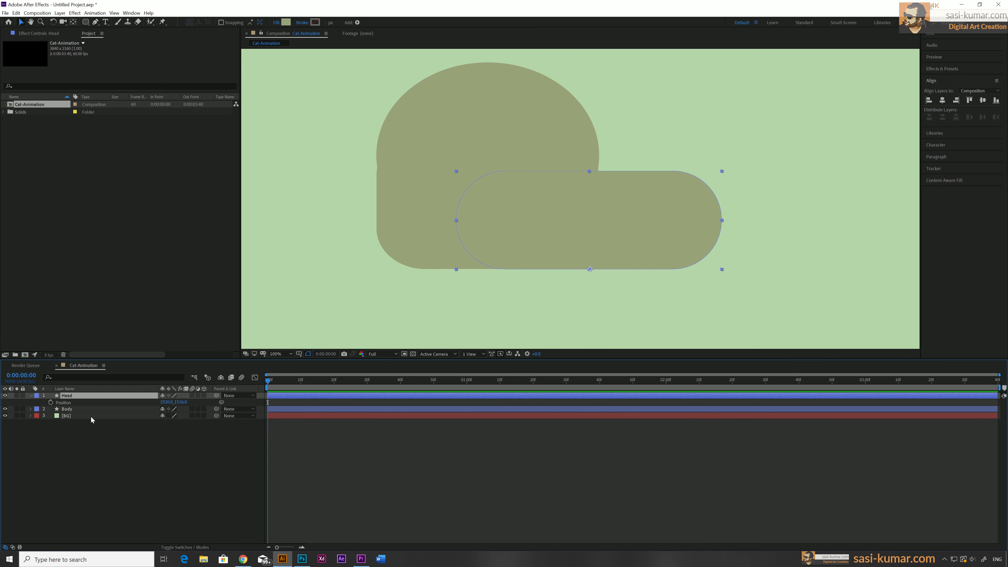
click(31, 396)
click(81, 433)
Step: Parent the Head layer to Body and scale it non-uniformly to 96% width and 117.2% height, with its properties collapsed
click(86, 398)
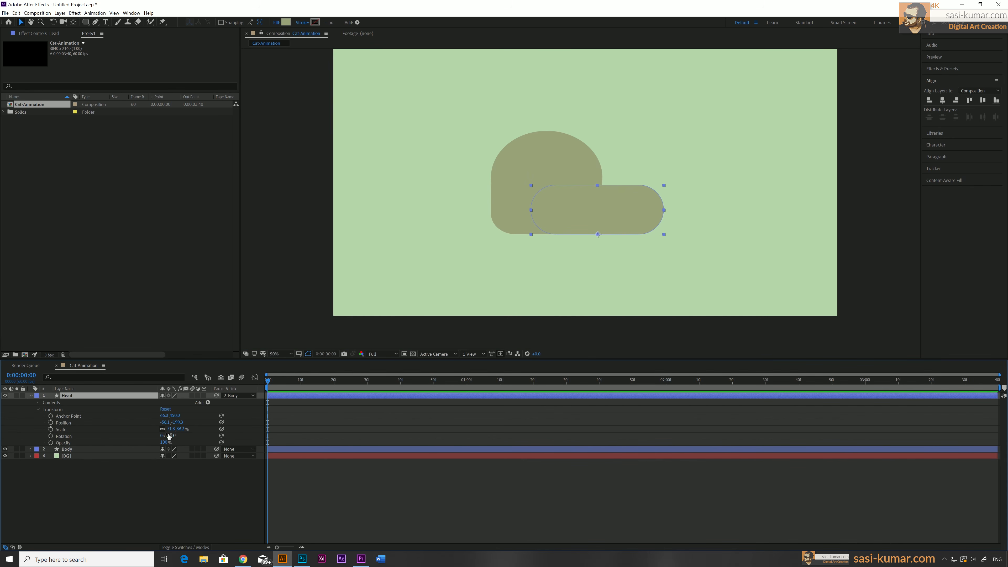
drag(182, 429, 193, 429)
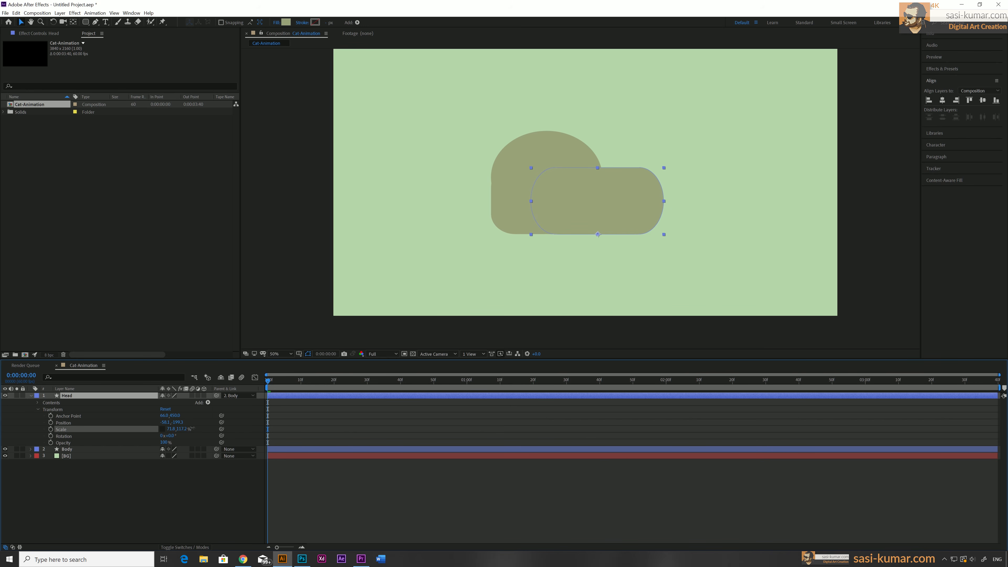
drag(171, 429, 181, 429)
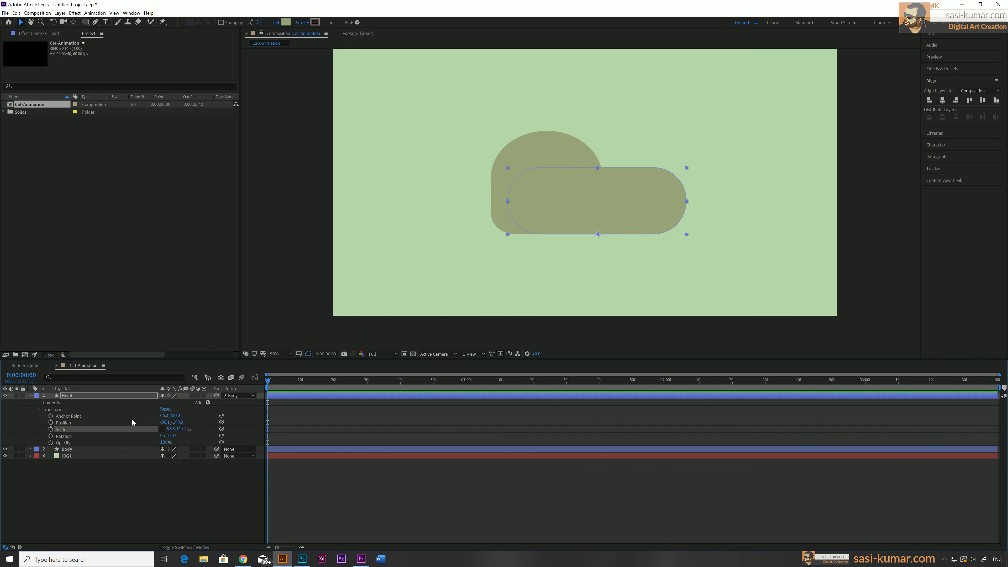
click(139, 521)
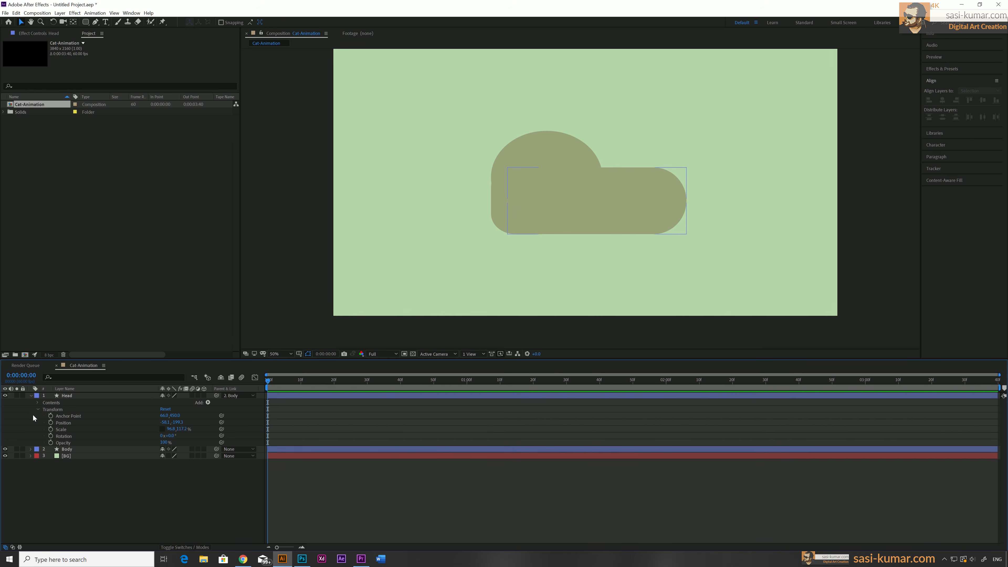
click(31, 396)
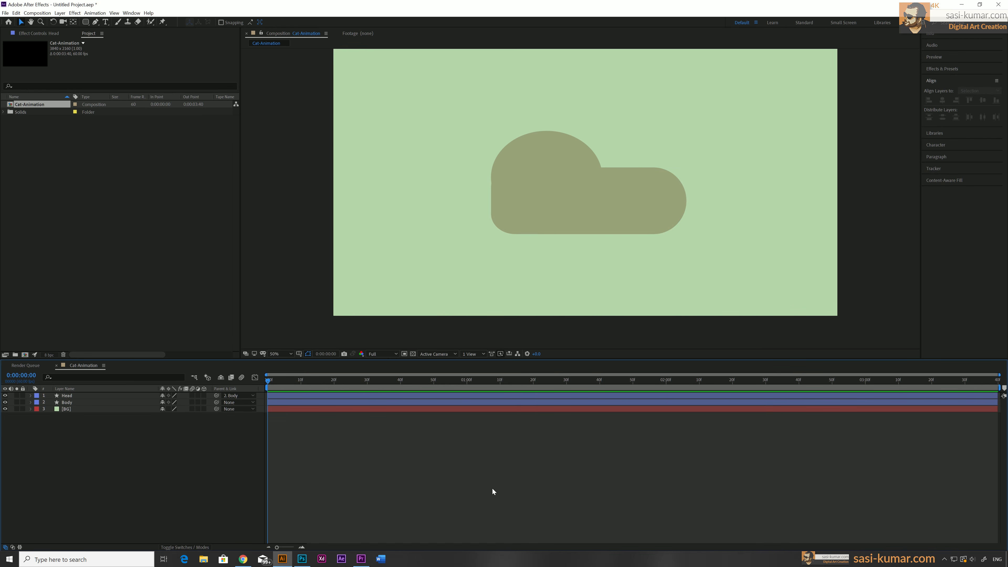
click(76, 396)
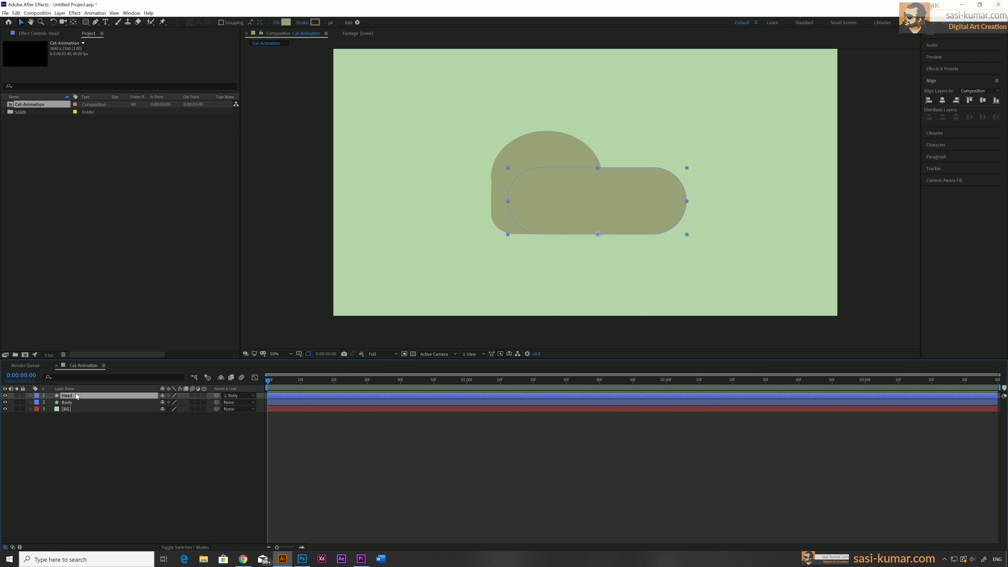
click(129, 448)
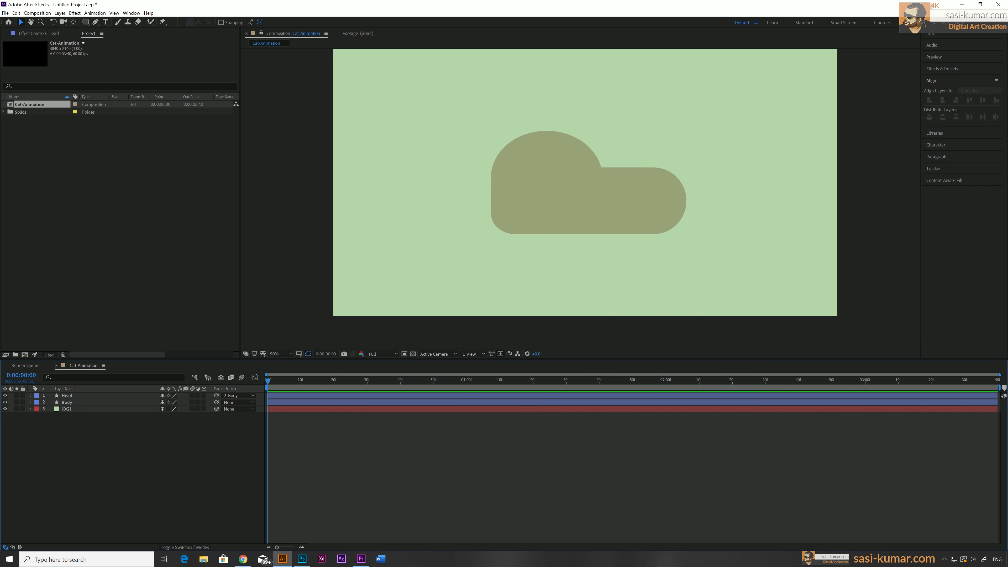
Step: Draw a small horizontal rectangle about 300 by 95 px inside the right part of the Head and fully round its ends
click(85, 25)
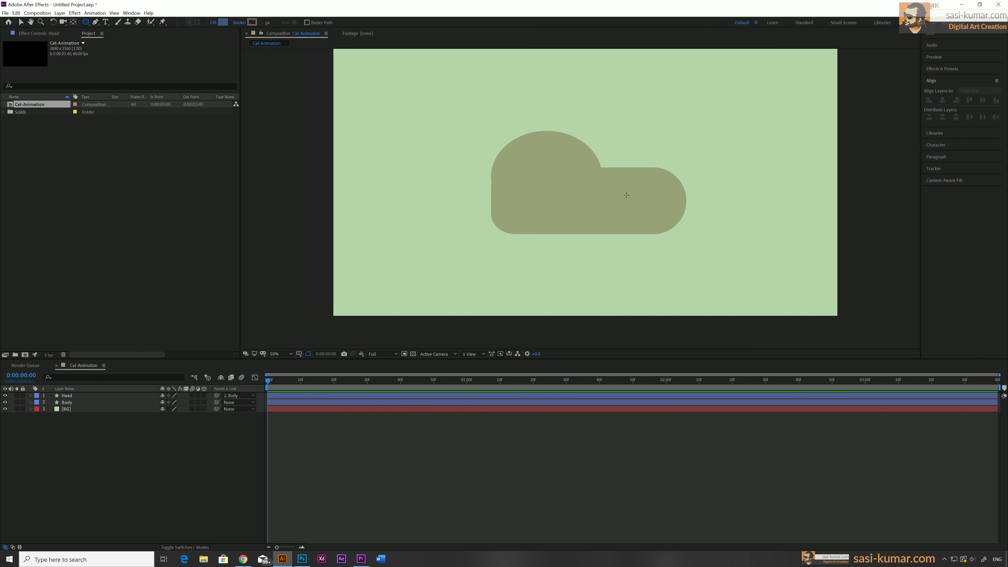
drag(626, 195, 666, 207)
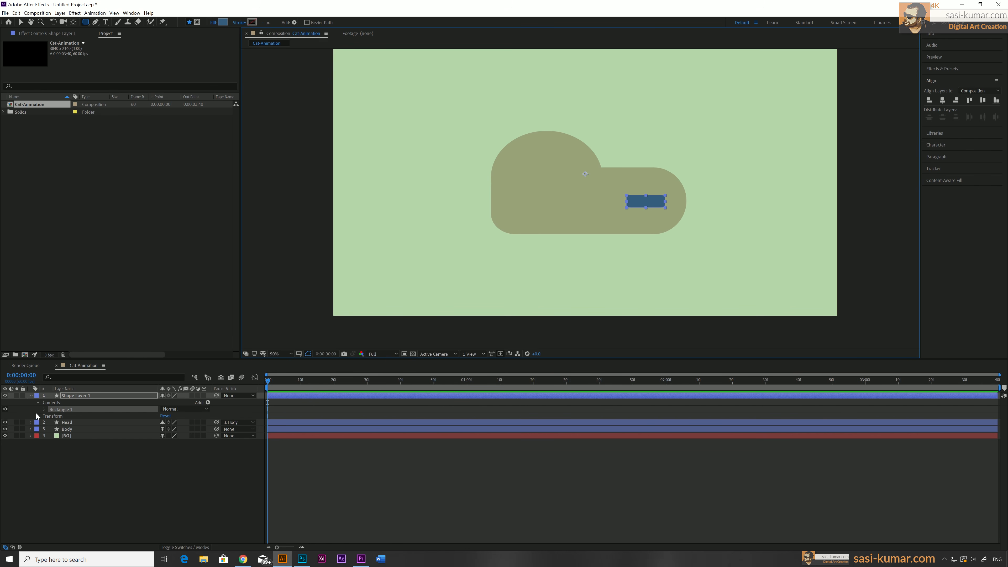
click(44, 410)
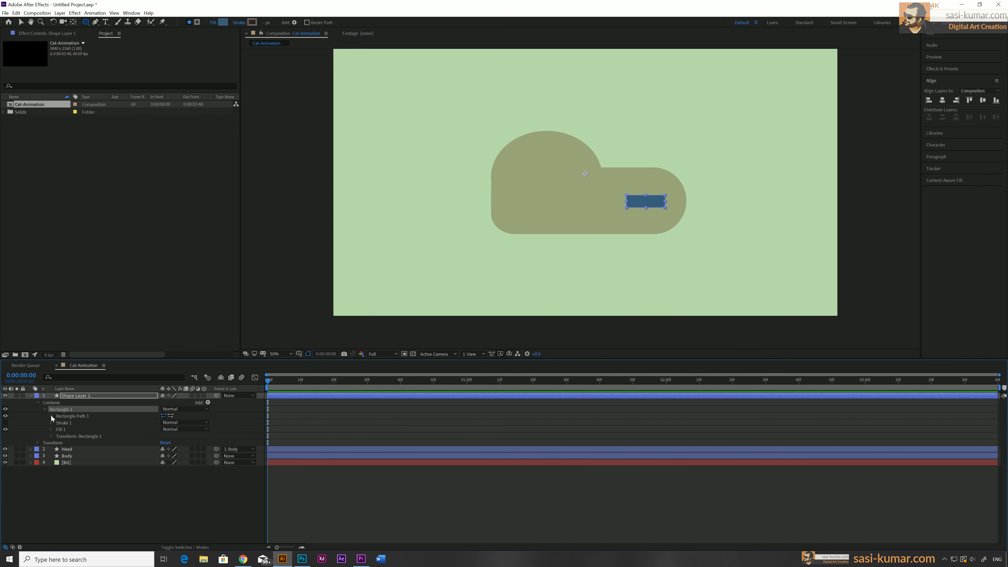
click(51, 416)
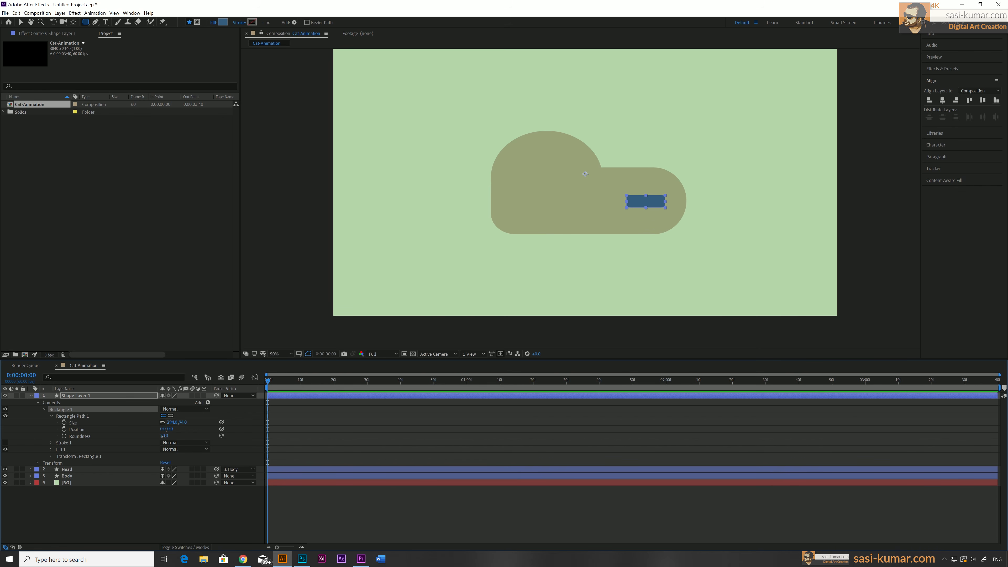
drag(163, 435, 177, 436)
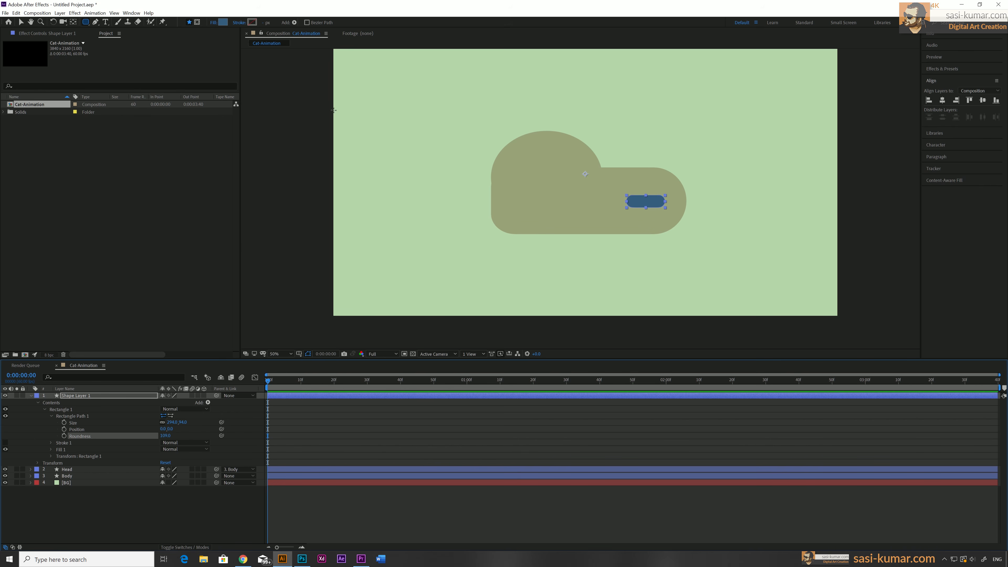
Step: Enlarge the small rounded rectangle on the Head to about 362 by 164 px and shift it slightly left
key(v)
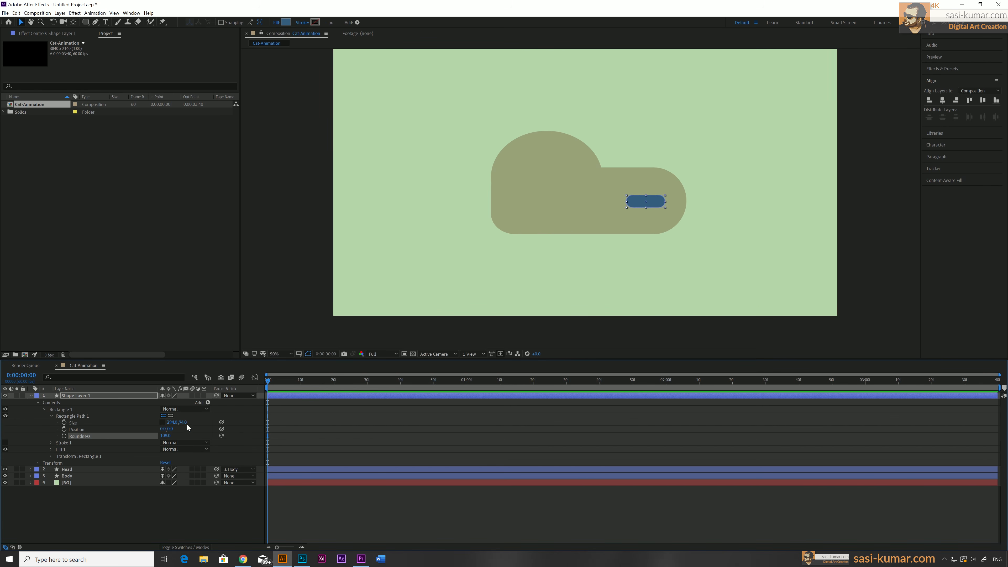
mouse_move(186, 423)
mouse_down()
mouse_move(203, 422)
mouse_move(179, 423)
mouse_up()
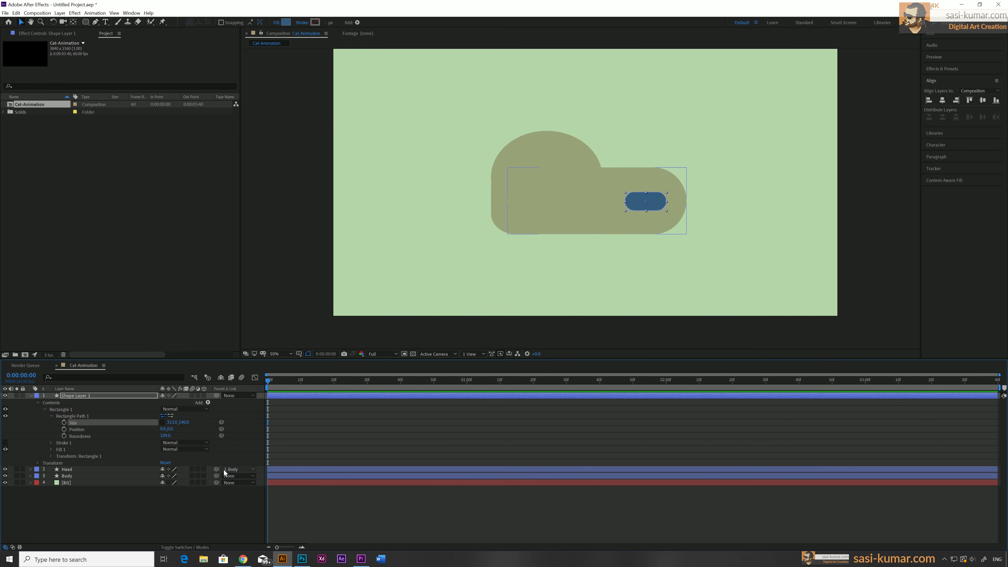
drag(650, 203, 646, 203)
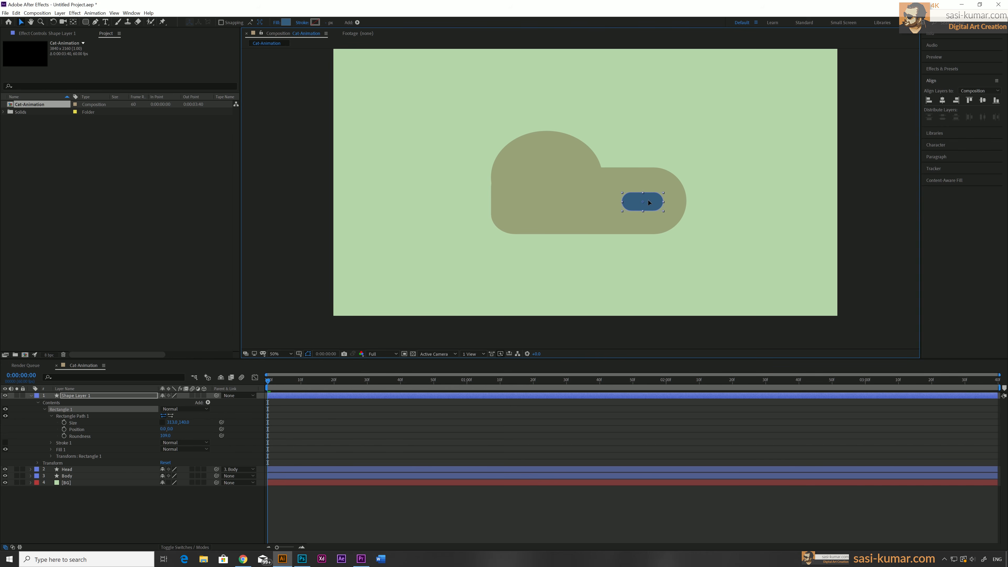
drag(178, 423, 197, 422)
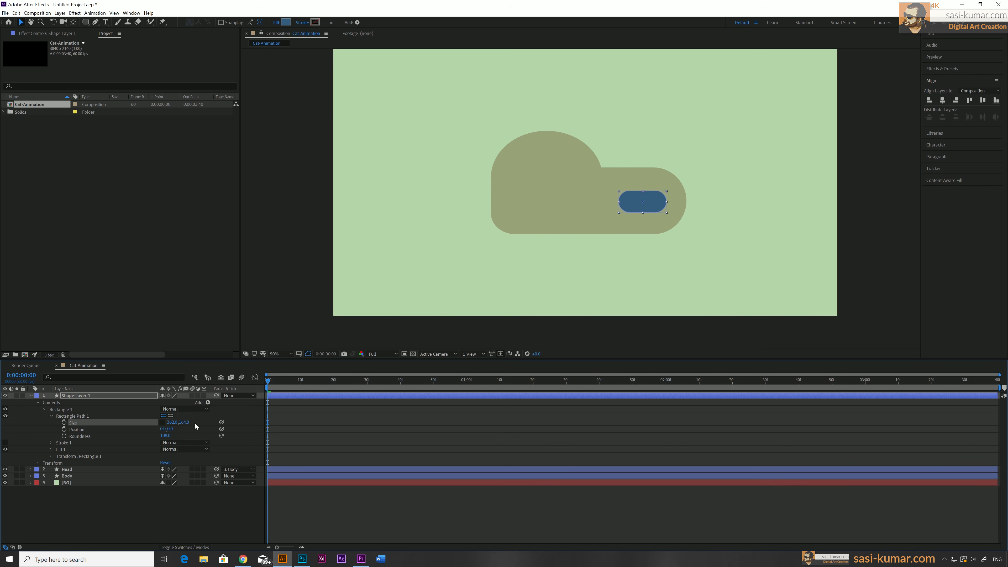
click(536, 518)
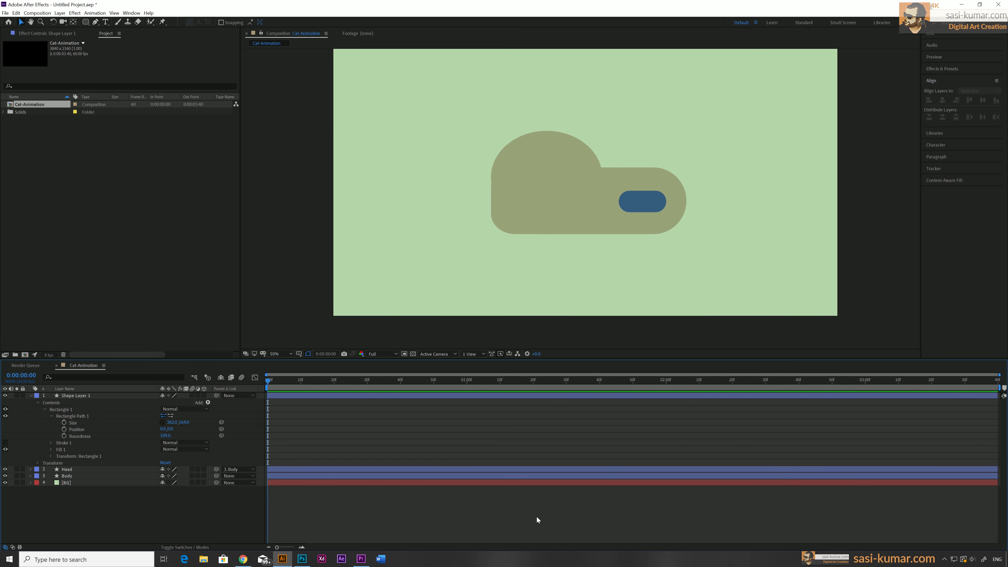
click(648, 208)
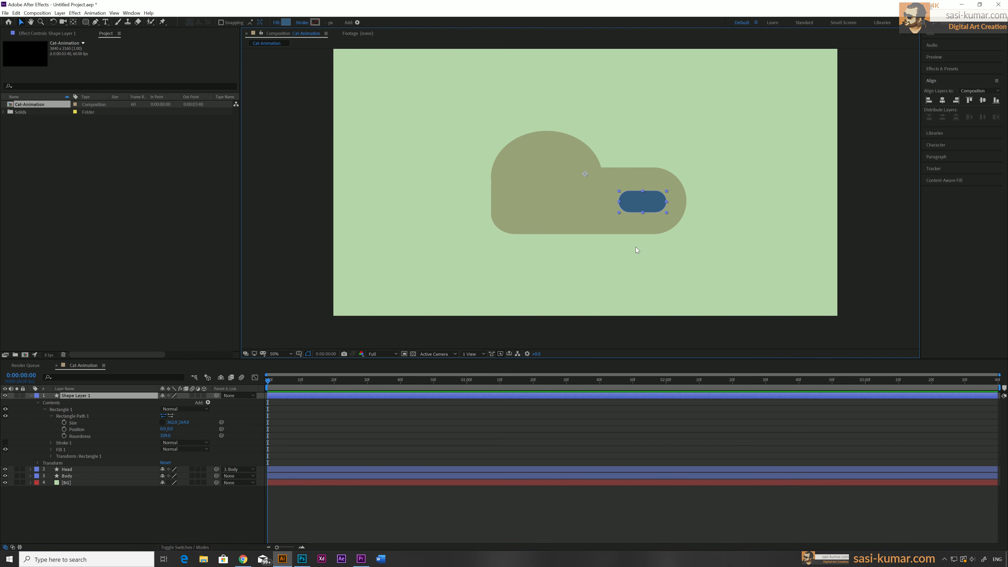
Step: Change the small rounded rectangle's fill to pale yellow F0E6B1 and collapse the layer's properties
click(51, 449)
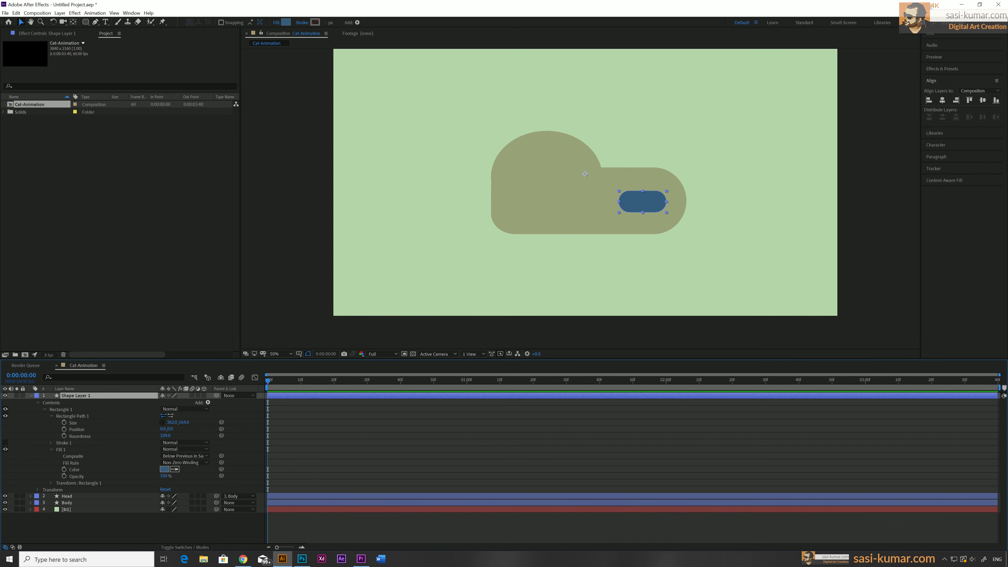
click(164, 468)
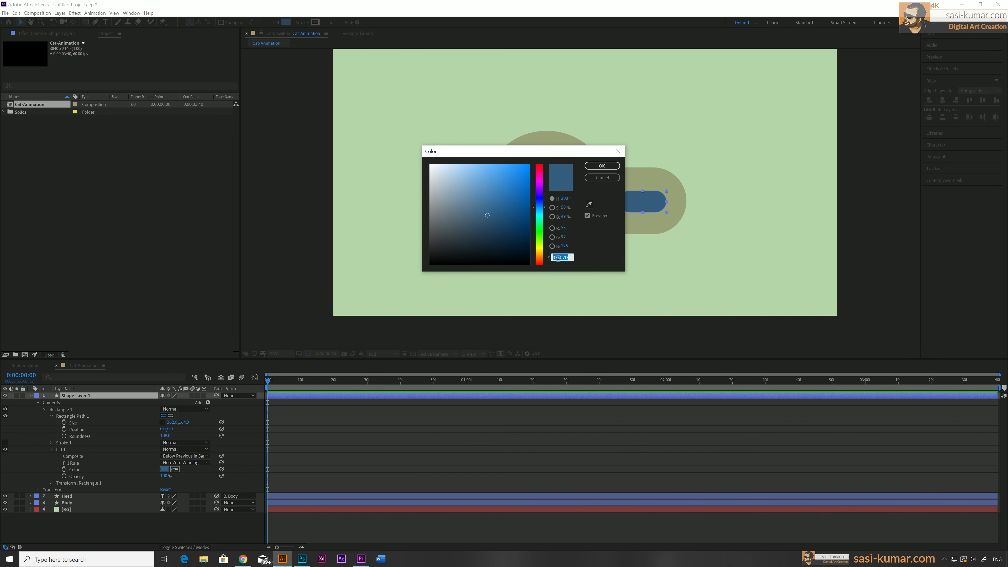
text(0F0EB1)
key(BackSpace)
key(BackSpace)
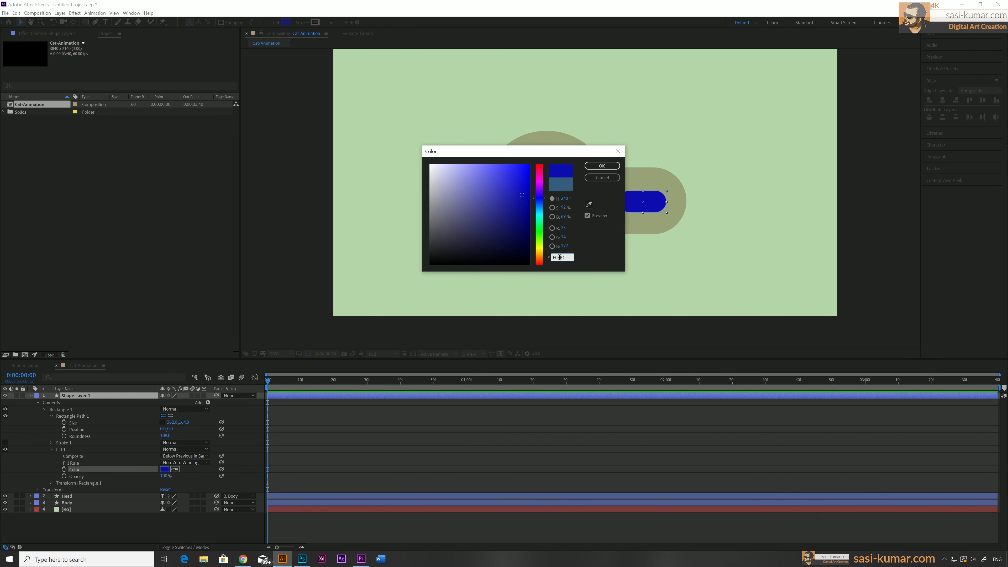
text(6B1)
click(601, 166)
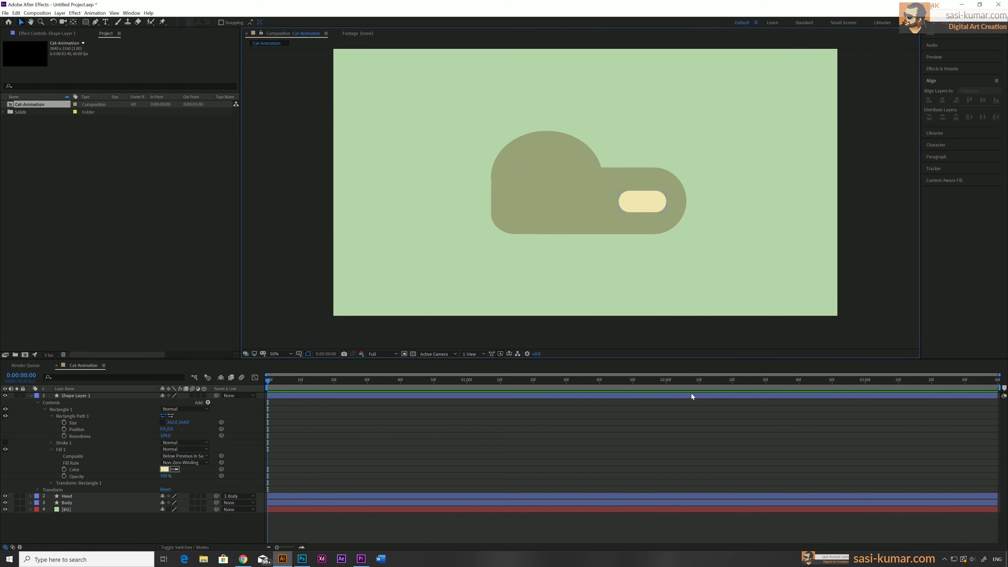
click(31, 396)
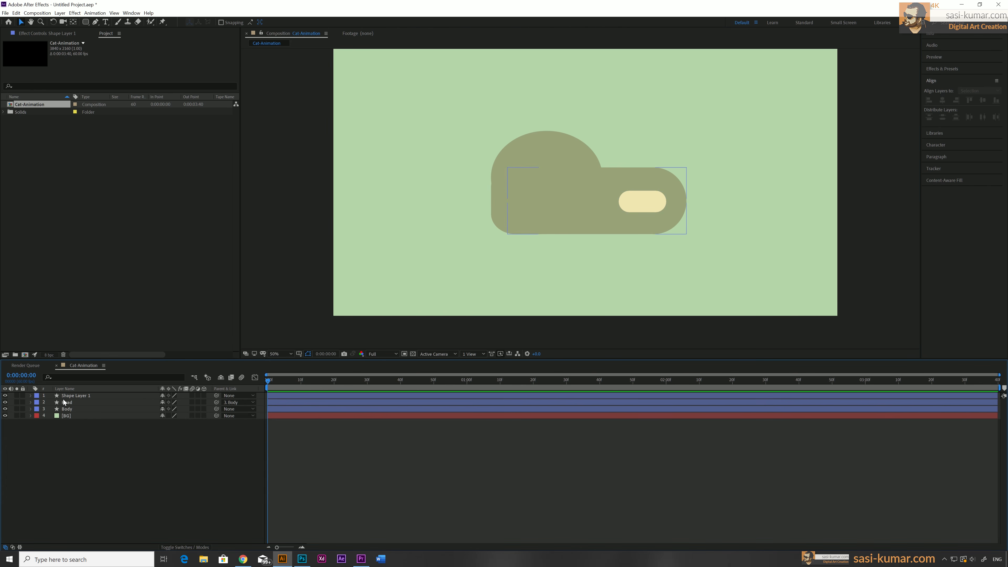
Step: Rename the pale yellow shape's layer as Mouth - 01
click(68, 396)
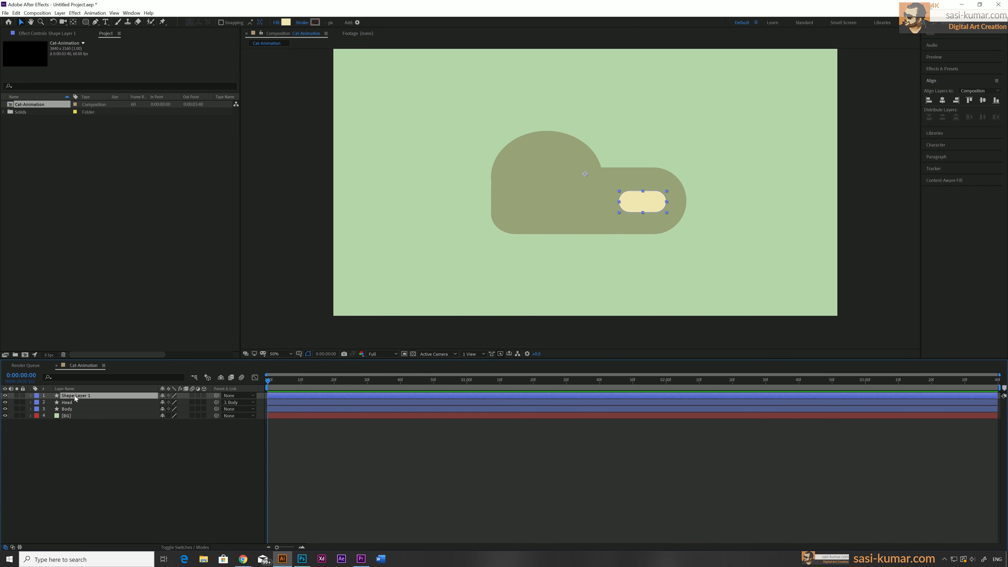
right_click(75, 397)
click(99, 389)
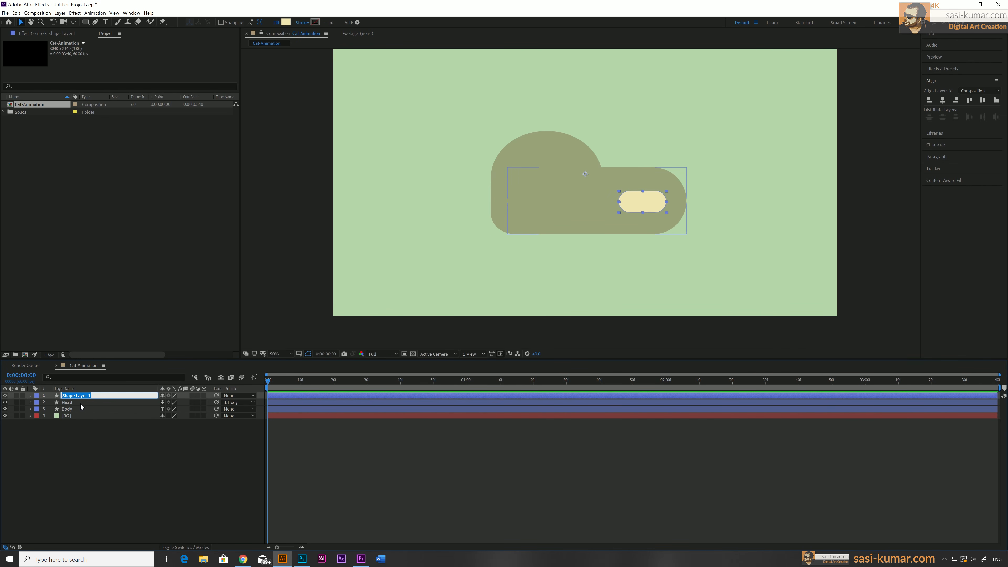
text(Mouth - 01)
key(Return)
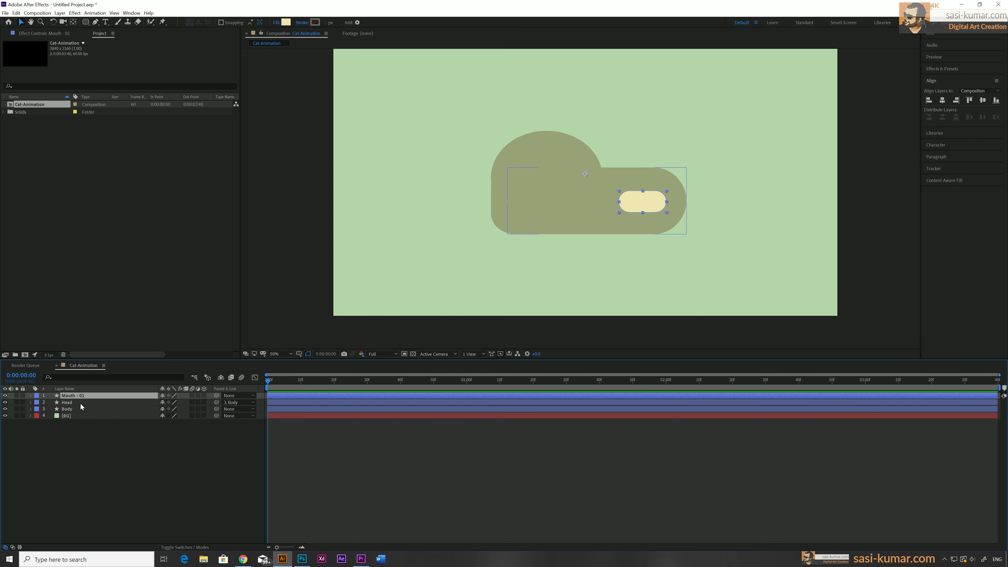
click(635, 493)
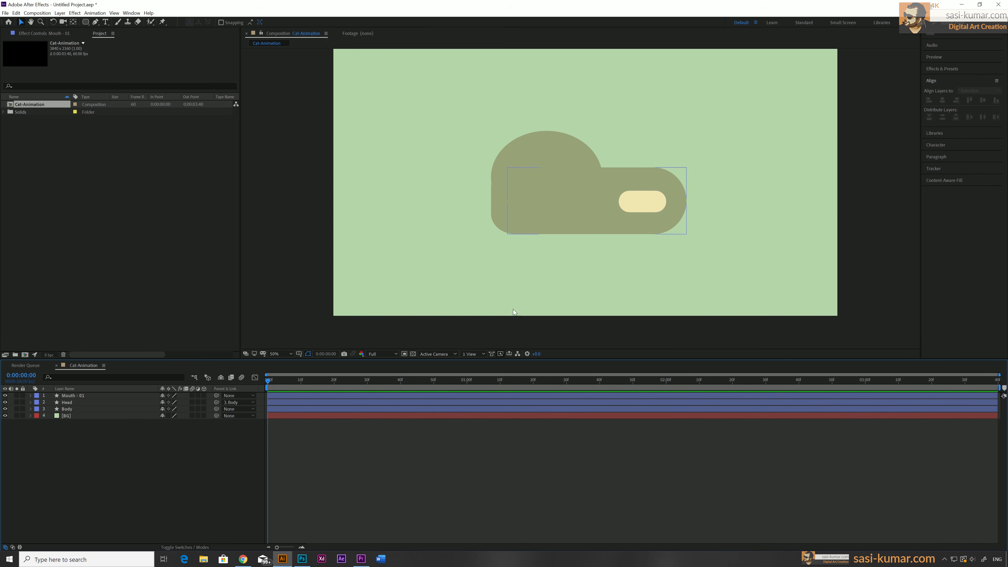
Step: Parent the Mouth - 01 layer to the Head layer
click(631, 199)
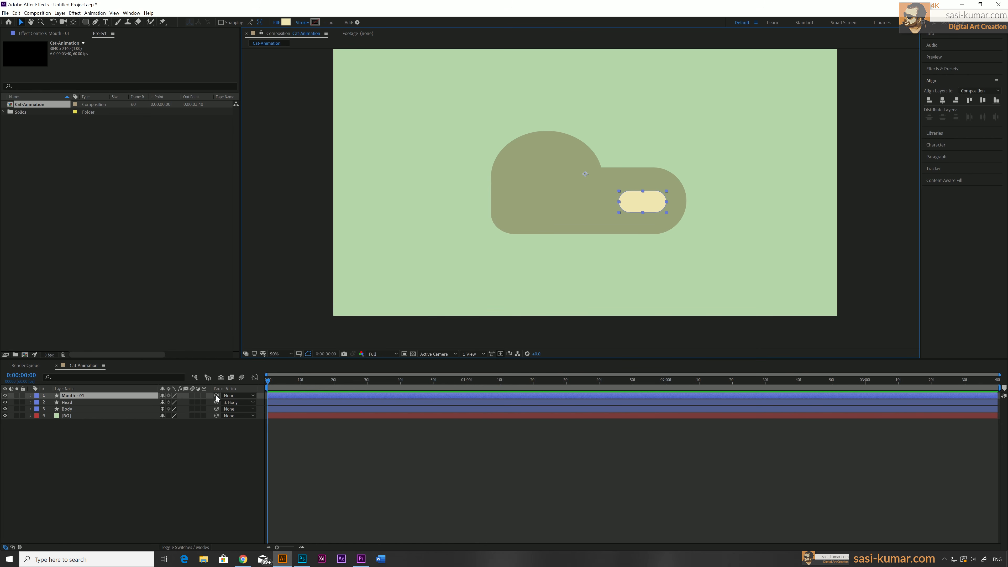
drag(217, 396, 123, 403)
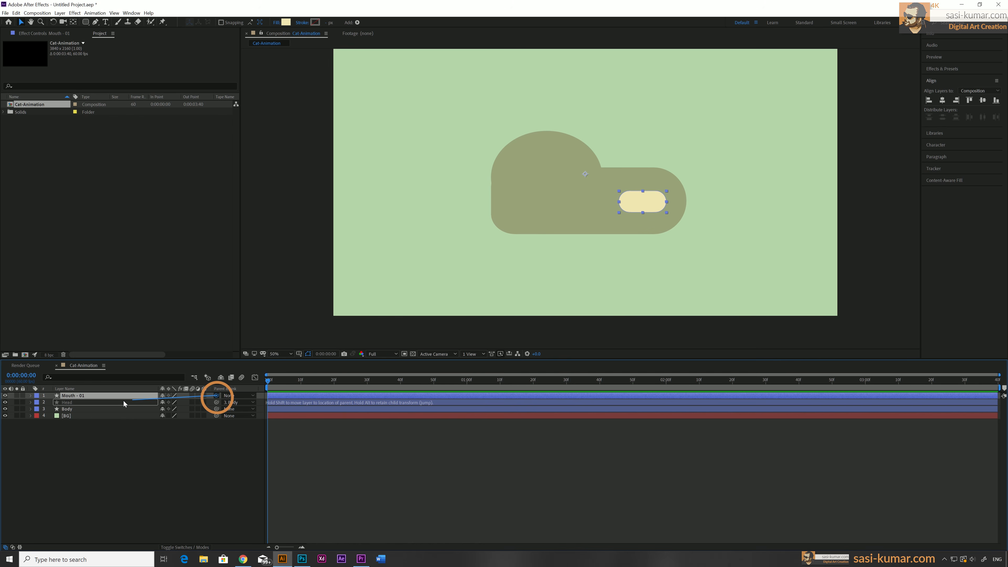
drag(123, 401, 123, 402)
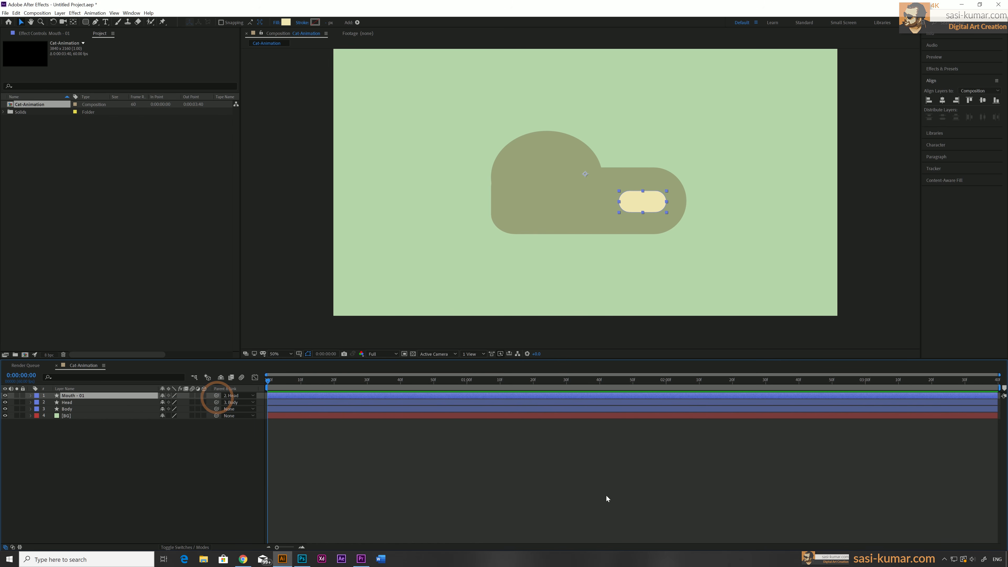
click(635, 471)
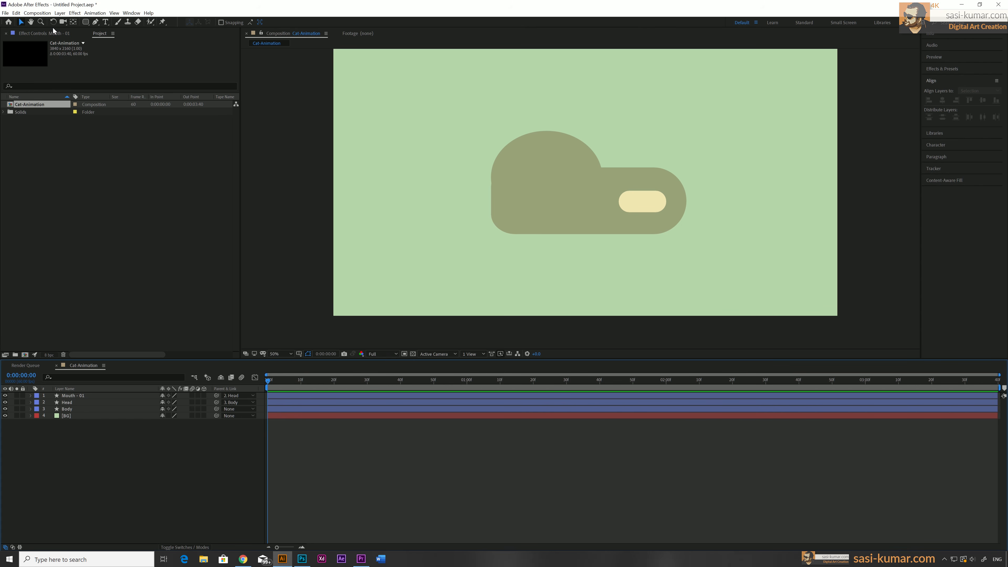
Step: Draw a small circle with the Ellipse tool on the Head, just above the left part of the mouth shape
click(86, 23)
click(106, 38)
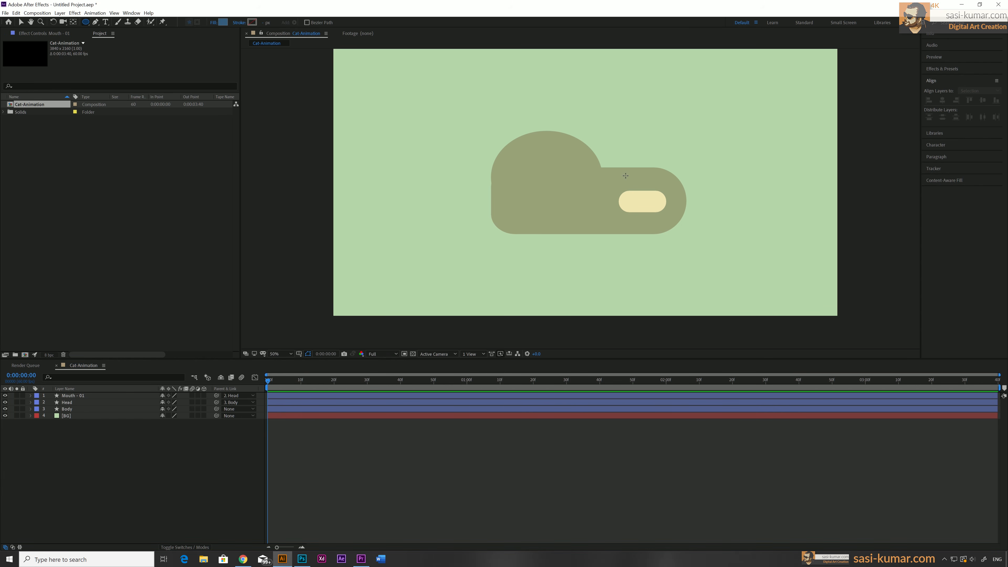
scroll(625, 176, up, 4)
key(h)
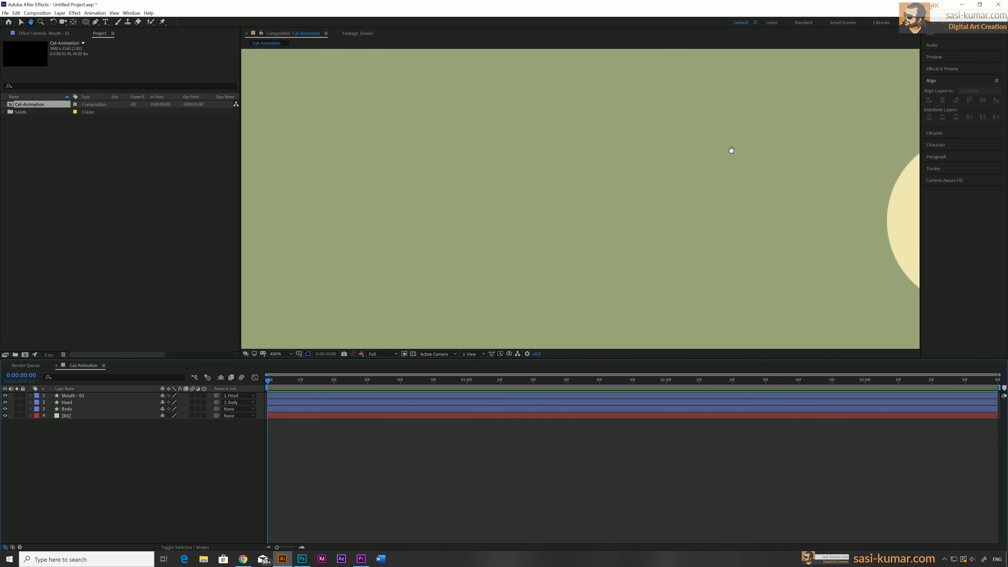
drag(727, 153, 355, 229)
drag(577, 180, 434, 231)
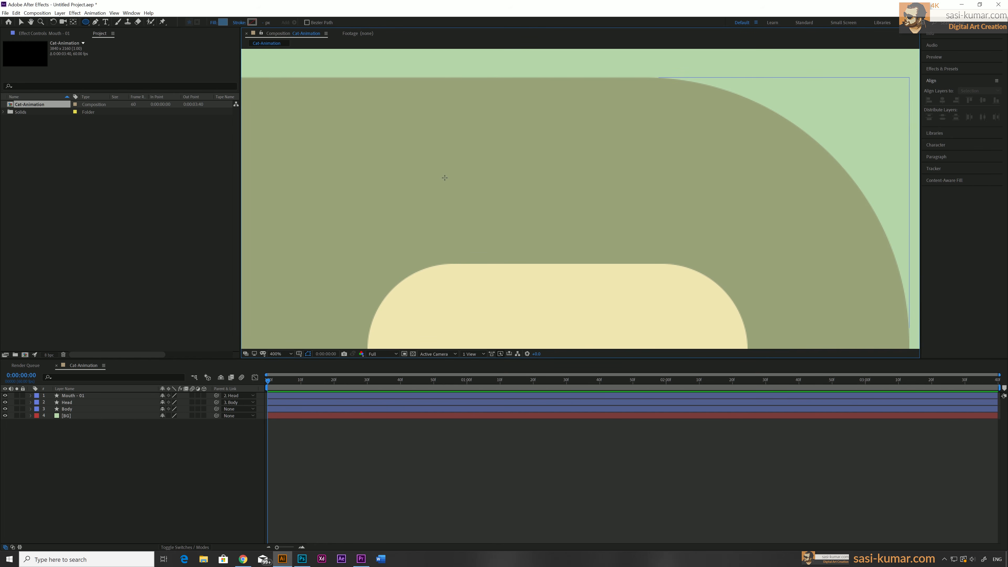
drag(441, 148, 541, 249)
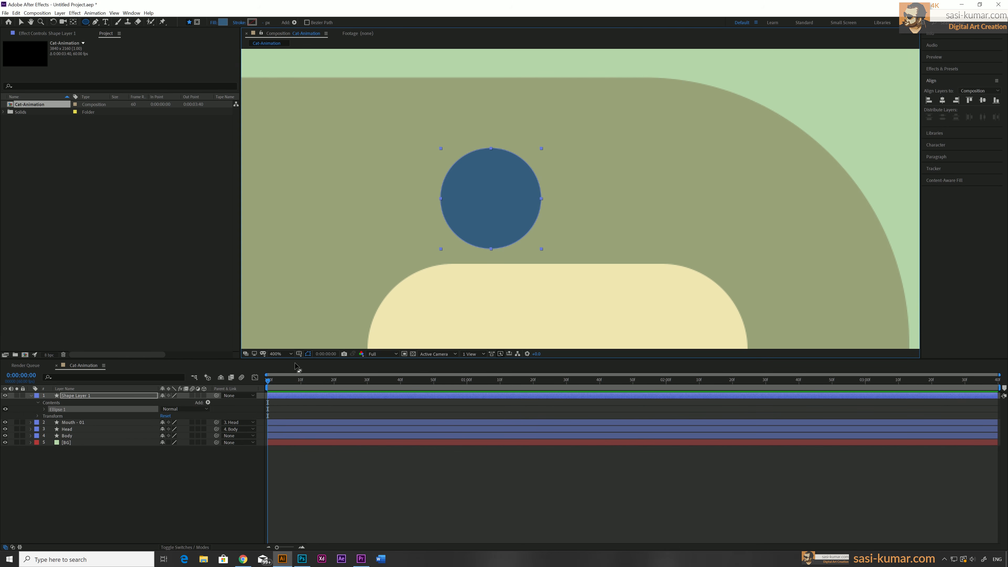
Step: Show the new circle's stroke and hide its fill, leaving only a white outline
click(44, 408)
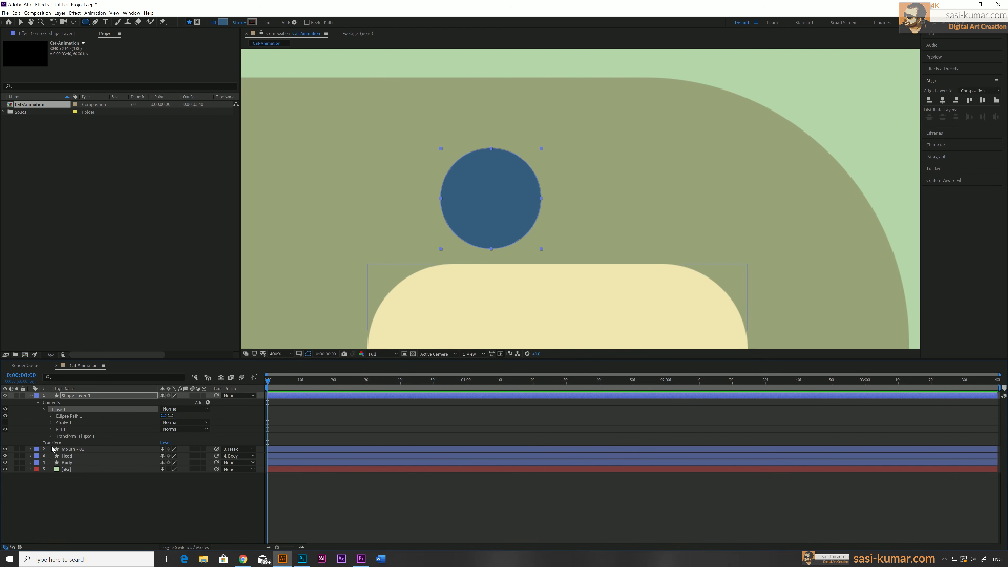
click(5, 422)
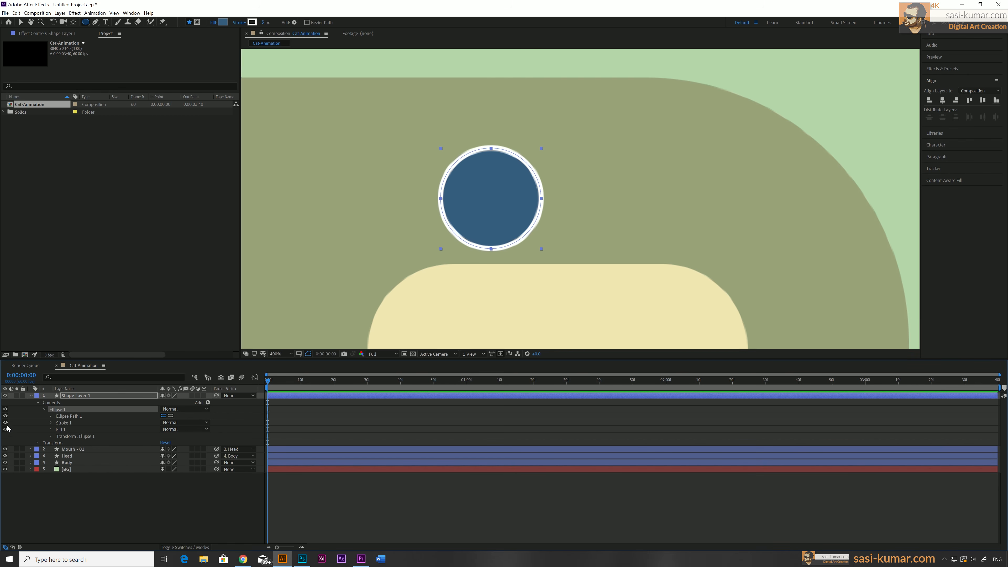
click(6, 429)
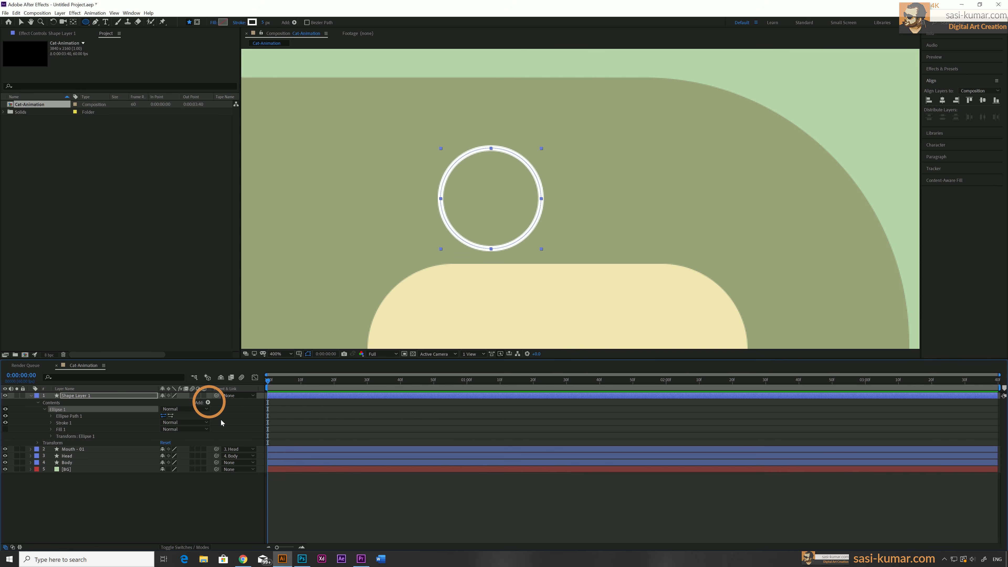
Step: Add Trim Paths to the circle's layer and set its Start to 50%
click(207, 402)
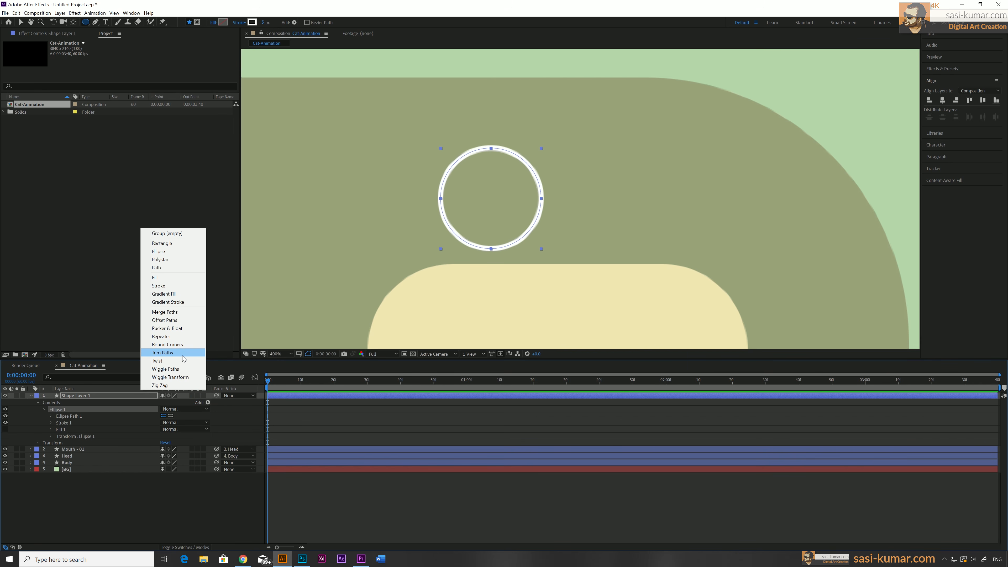
click(163, 353)
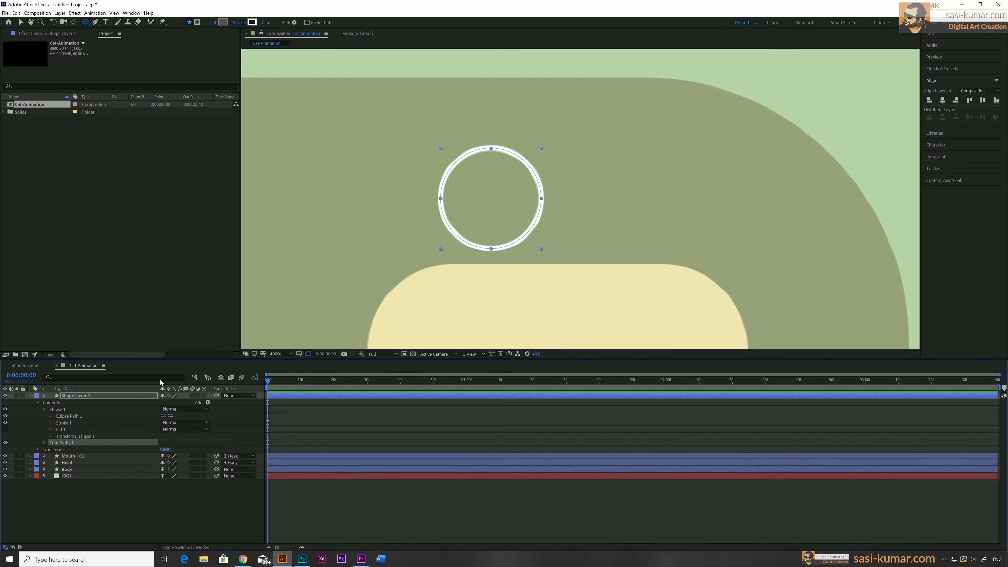
click(44, 442)
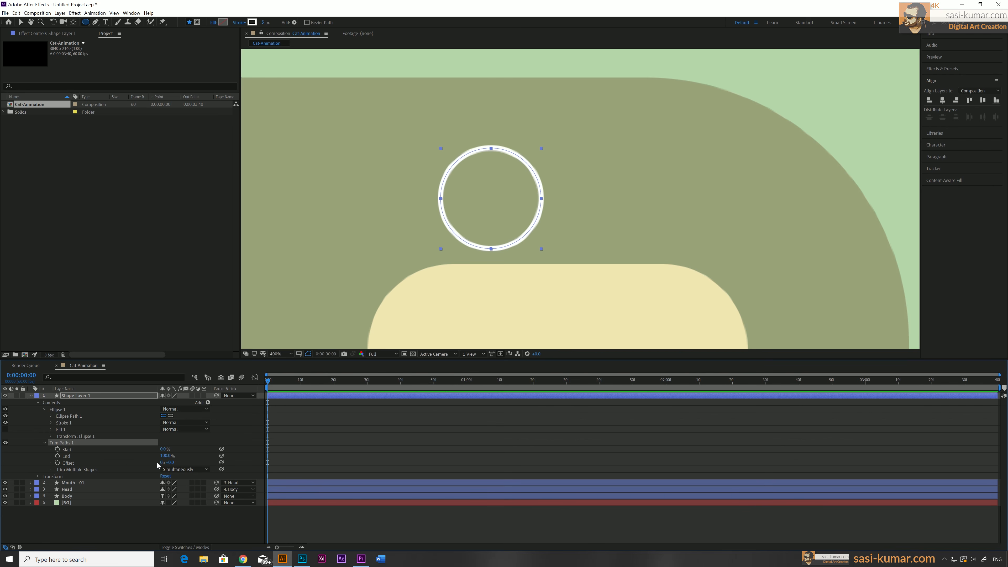
click(162, 448)
key(Return)
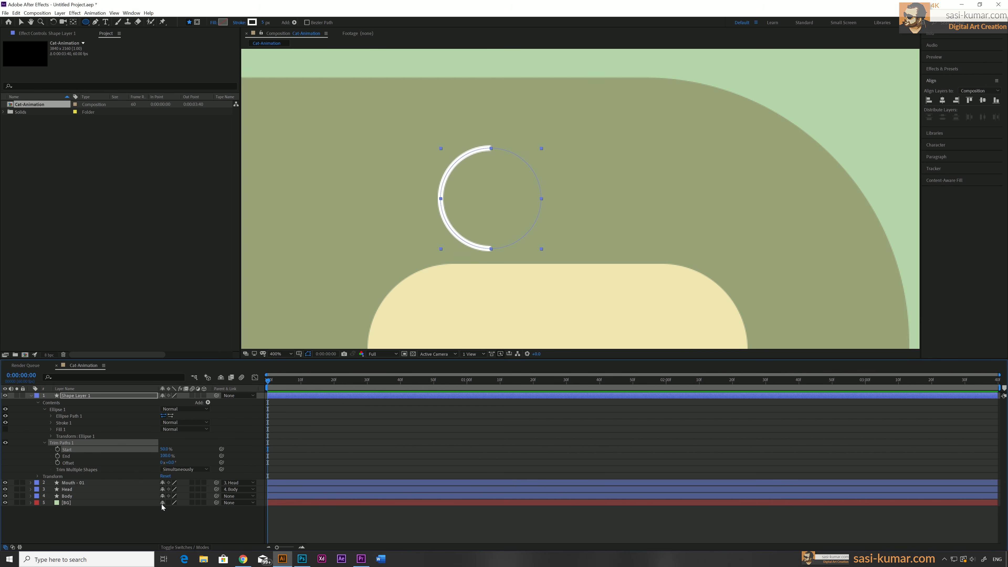
Step: Set the Trim Paths offset to 90° to turn the half circle into an upward arch
click(170, 462)
click(383, 536)
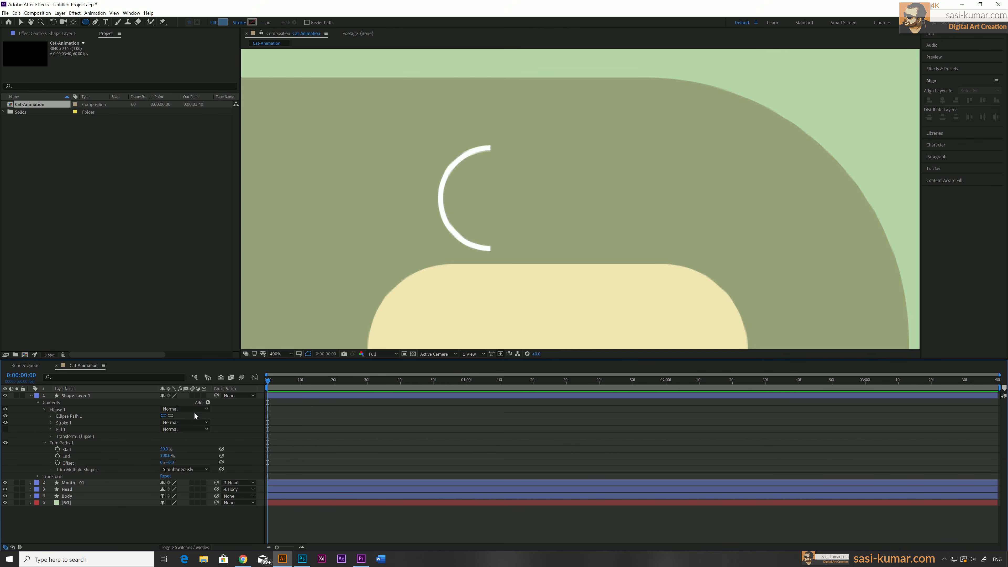
click(170, 462)
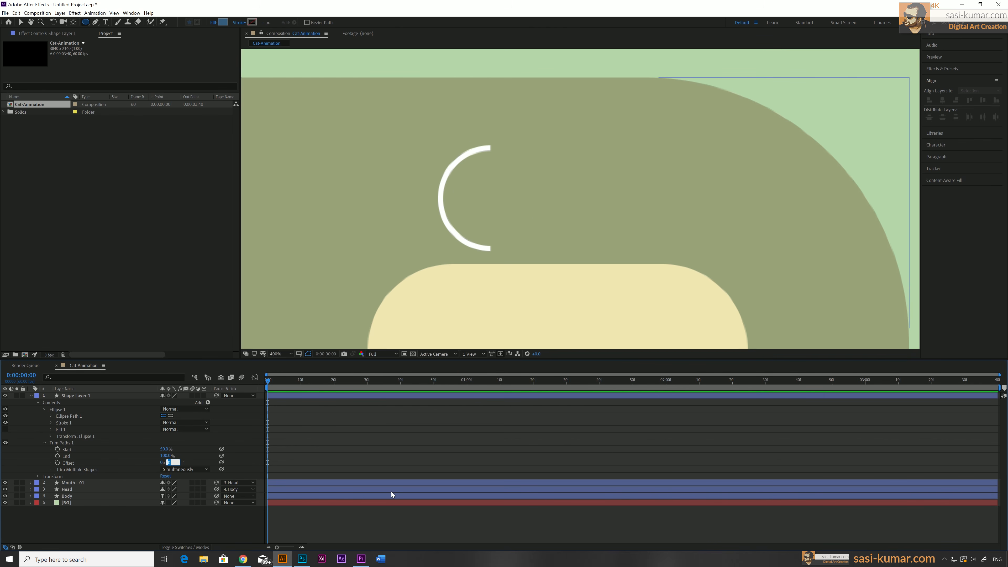
text(90)
key(Return)
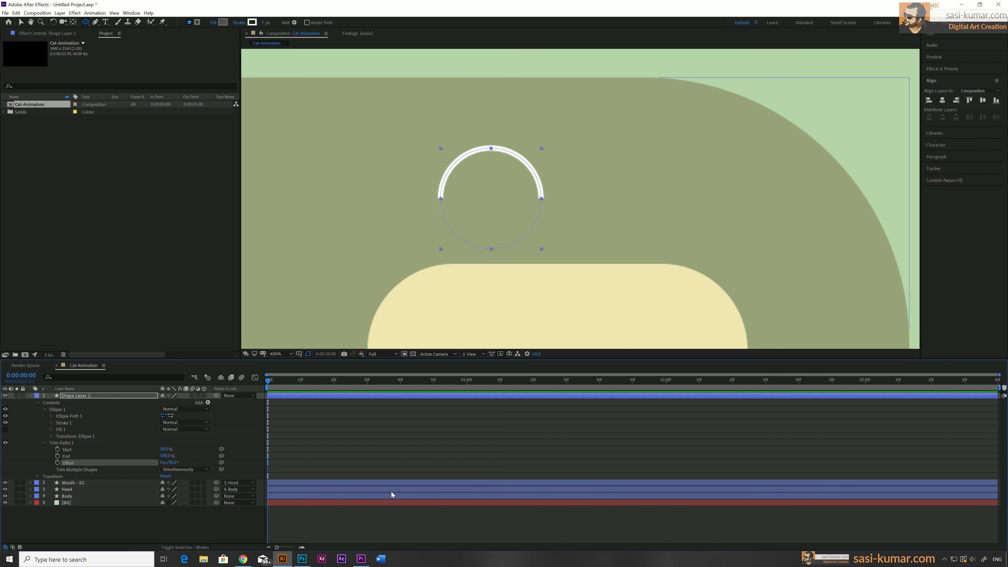
click(348, 535)
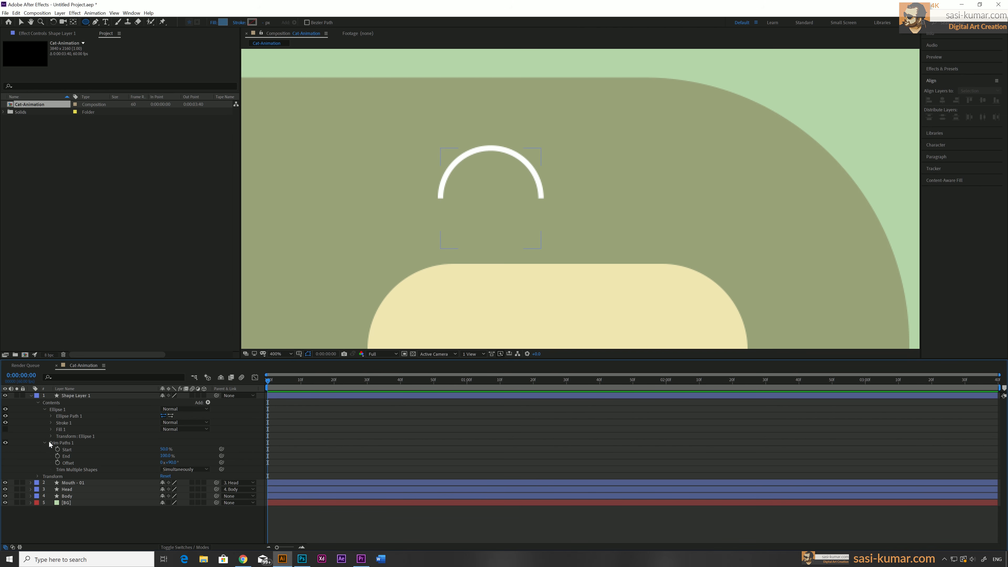
Step: Give the arch's stroke a Round Cap and set its stroke width to 15
click(51, 422)
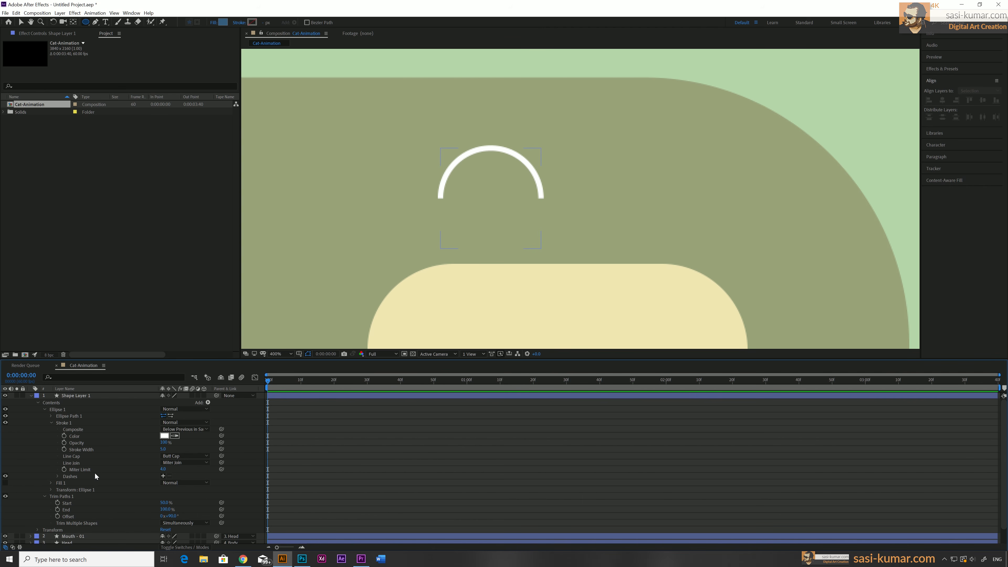
click(206, 456)
click(198, 472)
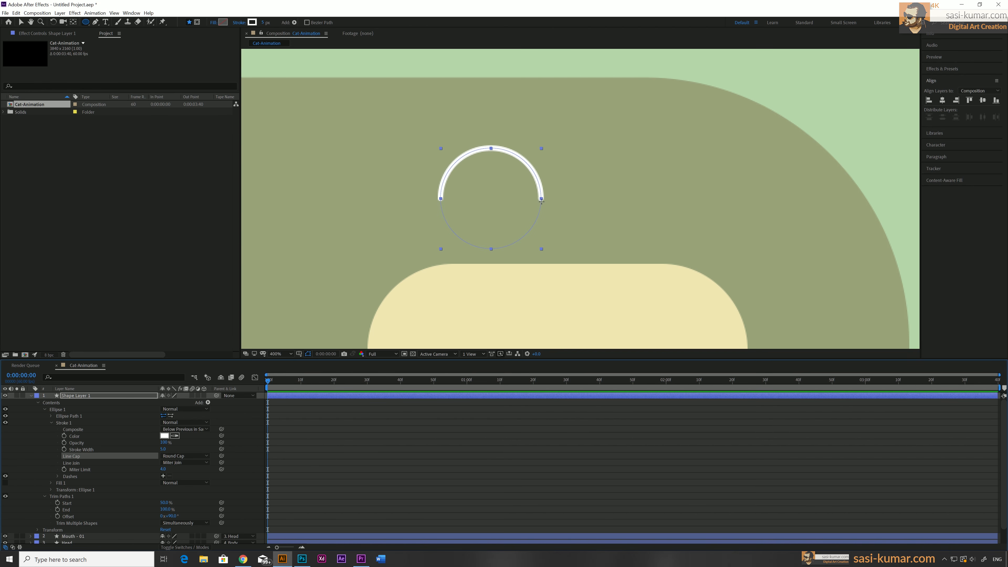
click(163, 449)
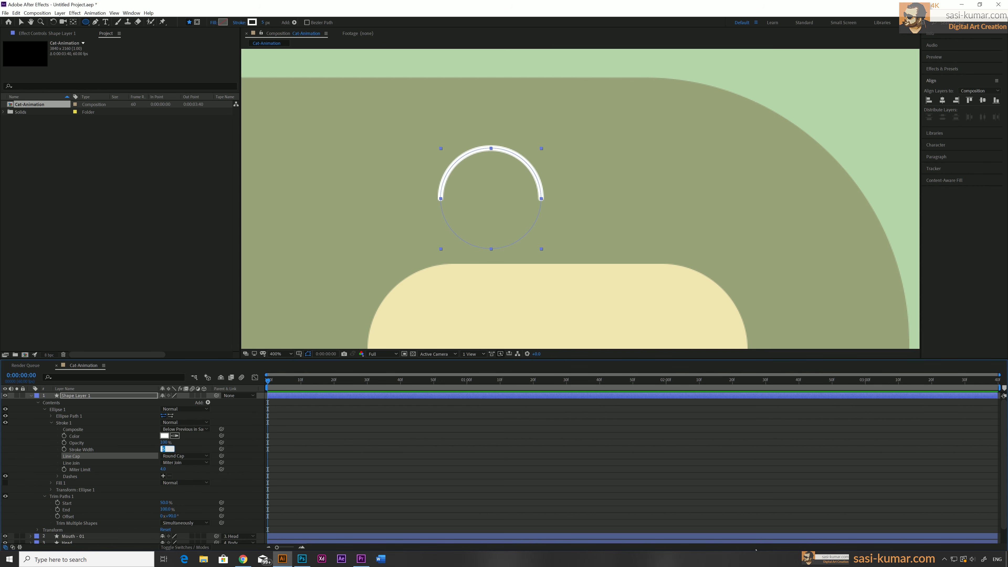
key(Return)
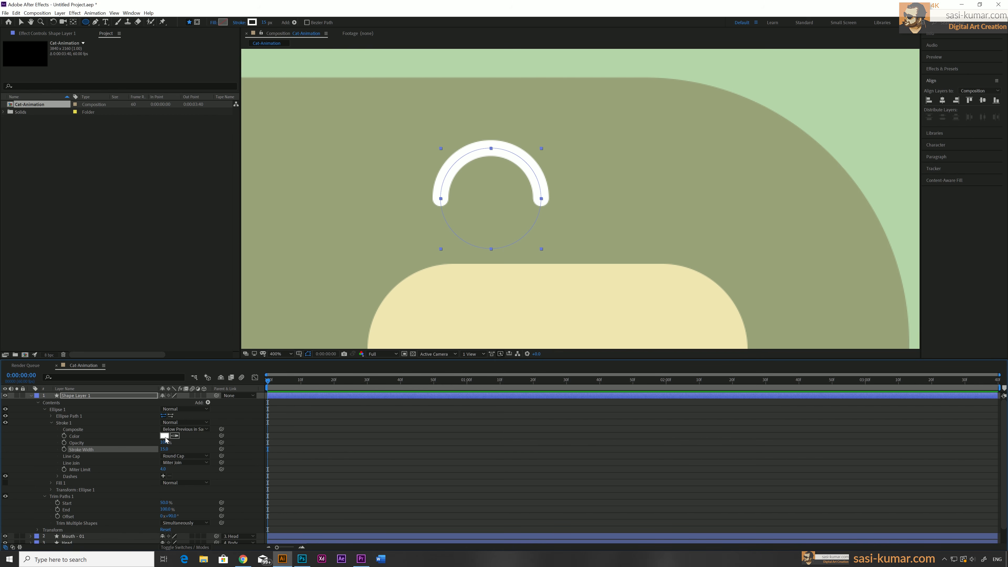
Step: Set the arch's stroke color to the dark brown 3D3536
click(165, 436)
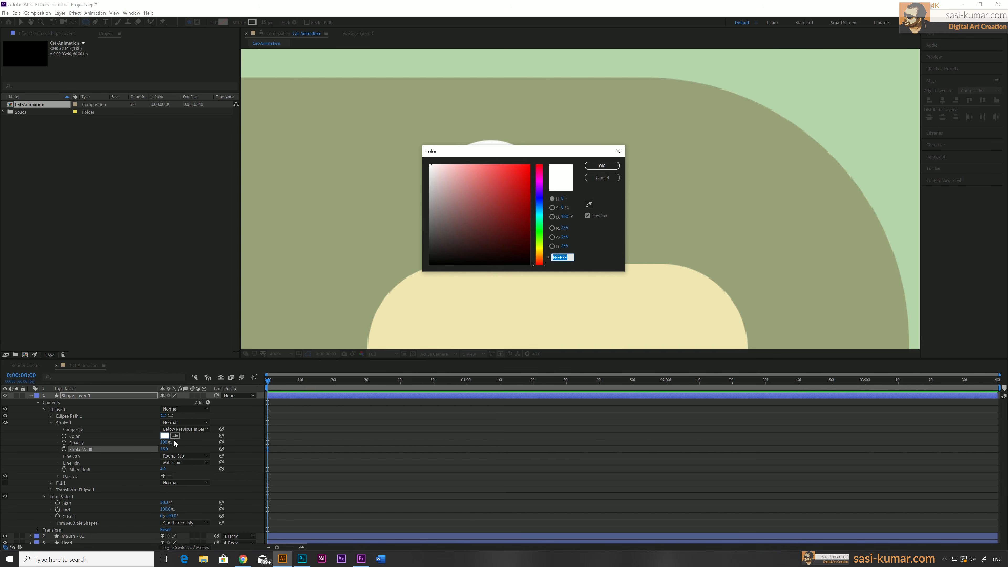
text(3D3D36)
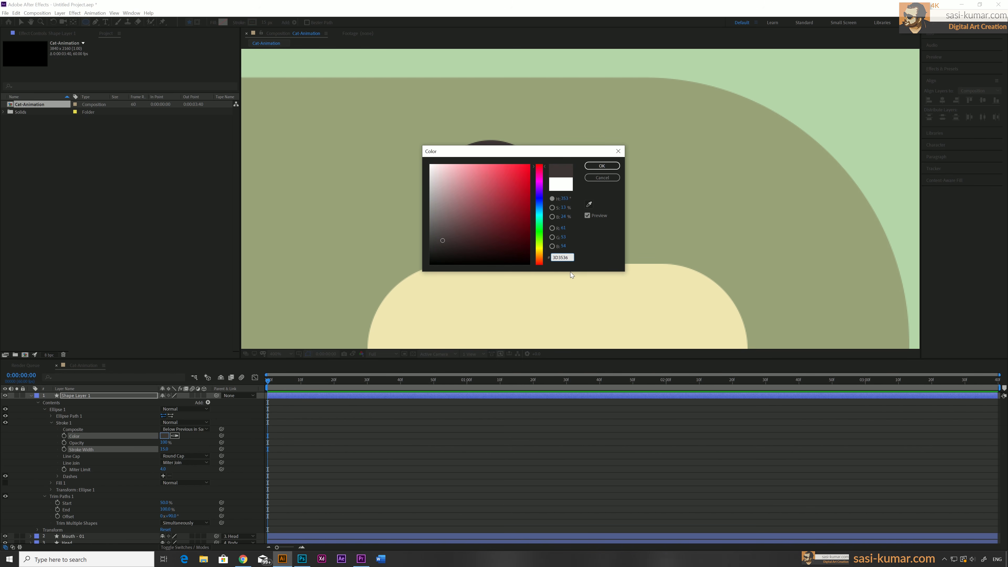
key(Return)
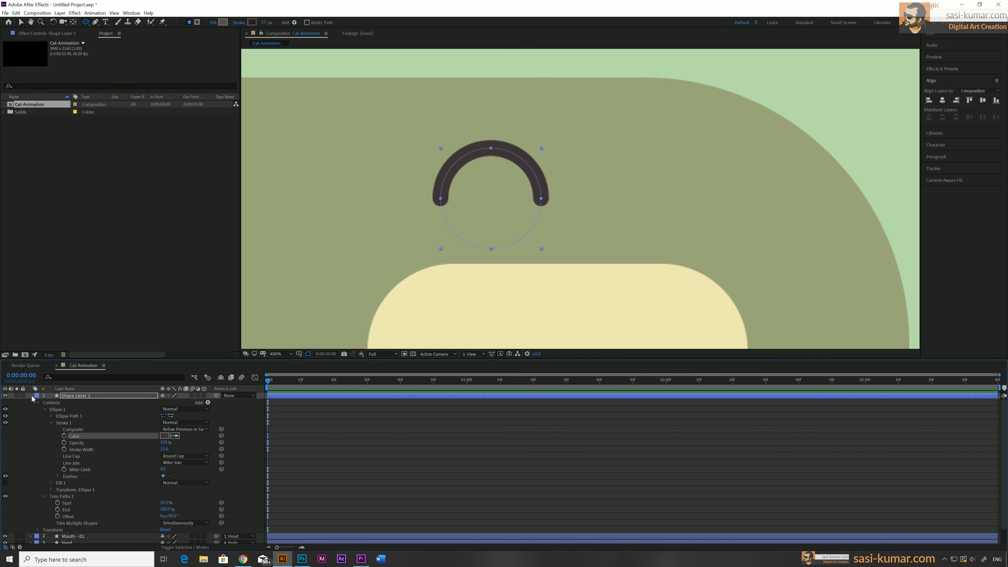
Step: Rename the arch's shape layer to Eye
click(31, 396)
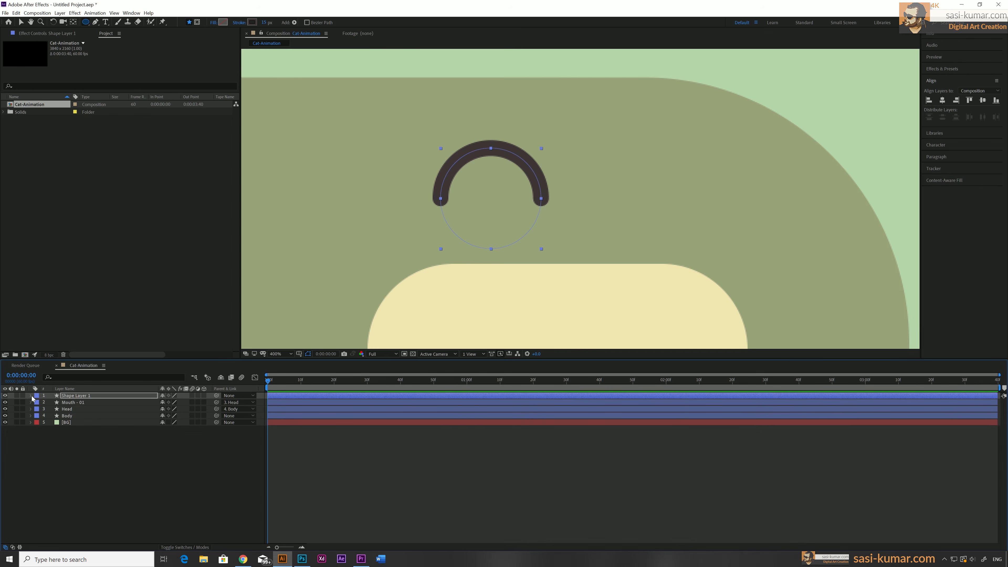
click(463, 473)
click(75, 396)
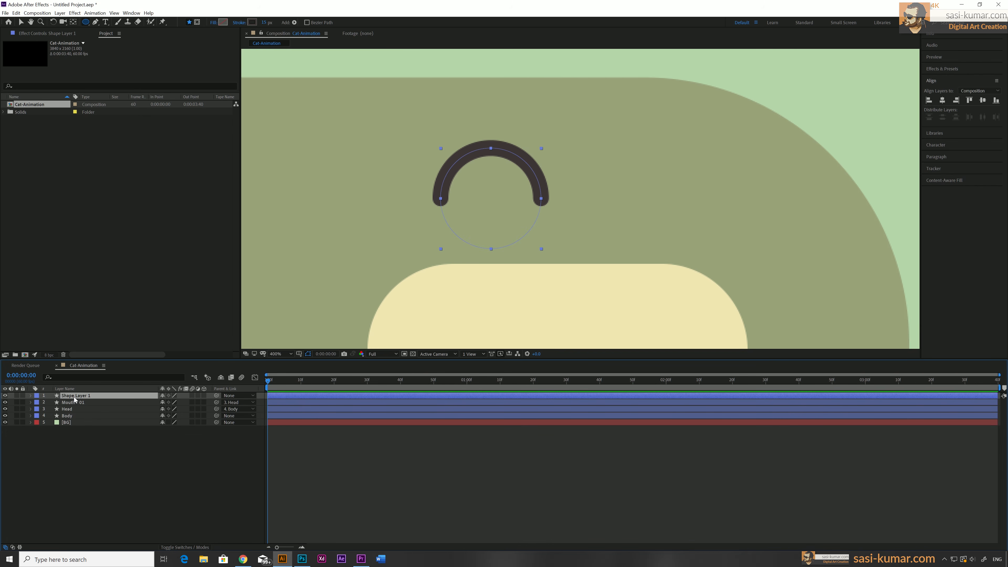
right_click(73, 399)
click(95, 399)
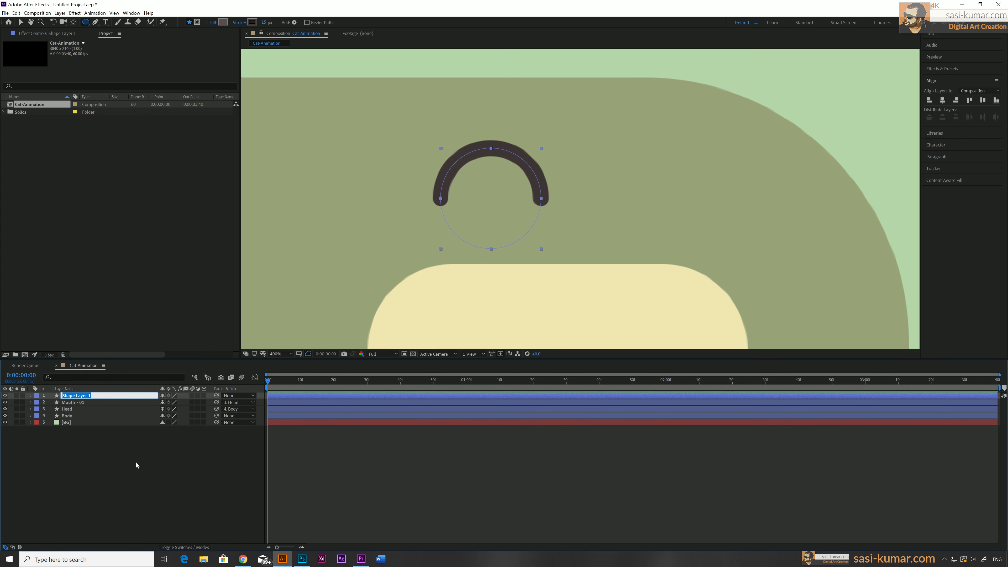
text(E)
click(349, 474)
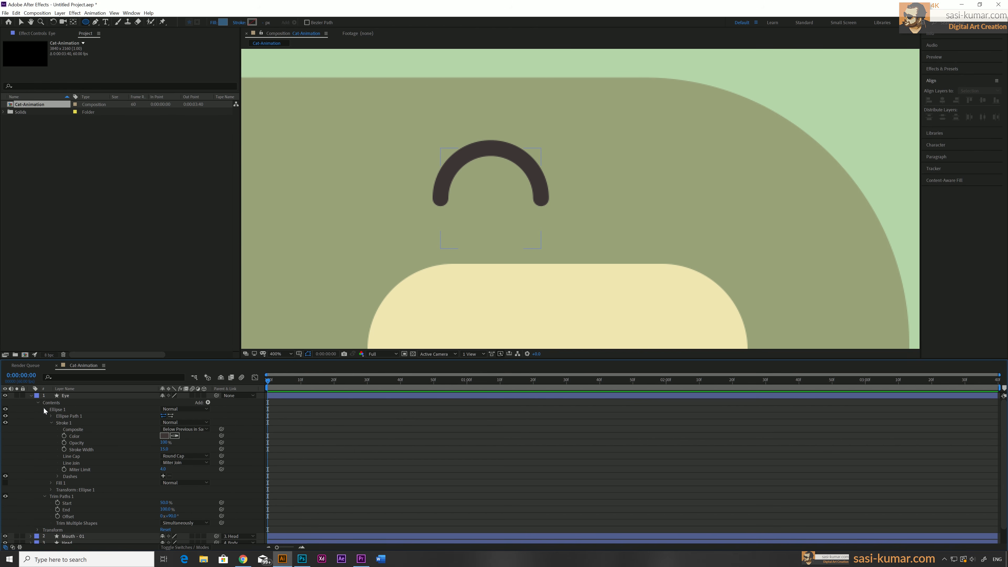
Step: Duplicate the ellipse inside the Eye layer and place the copy beside the first arch, above the right part of the mouth shape
click(44, 409)
click(57, 409)
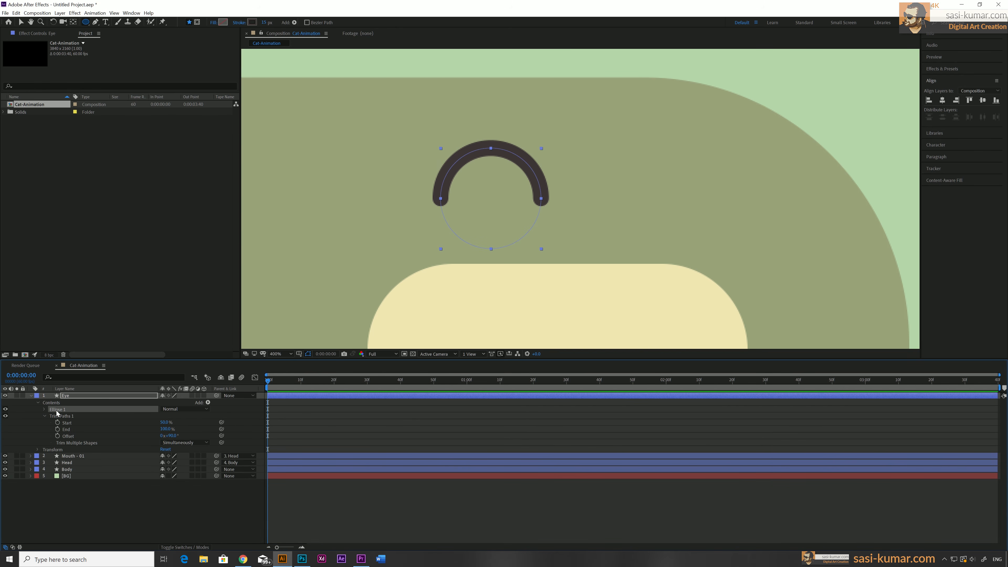
key(ctrl+d)
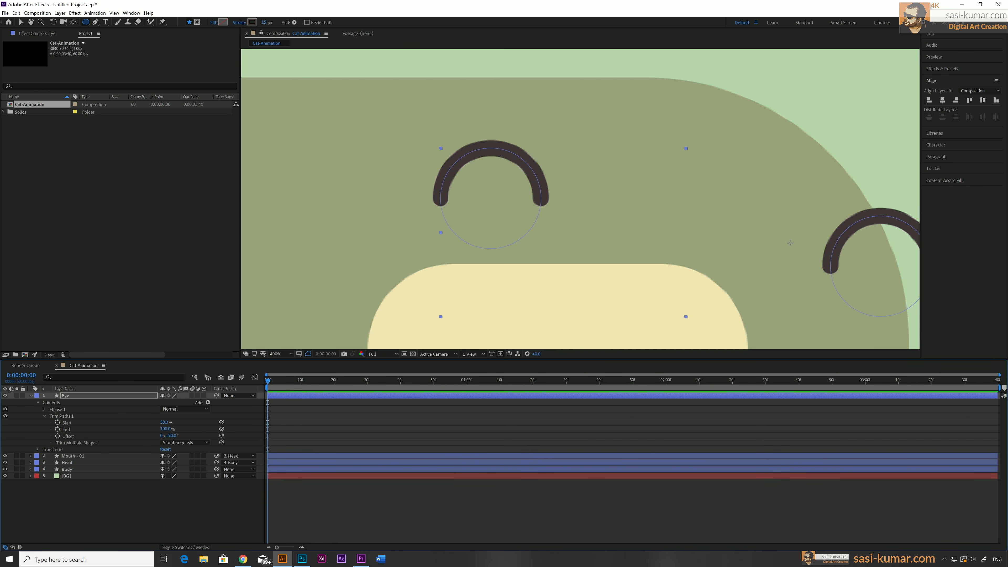
key(v)
drag(831, 246, 601, 162)
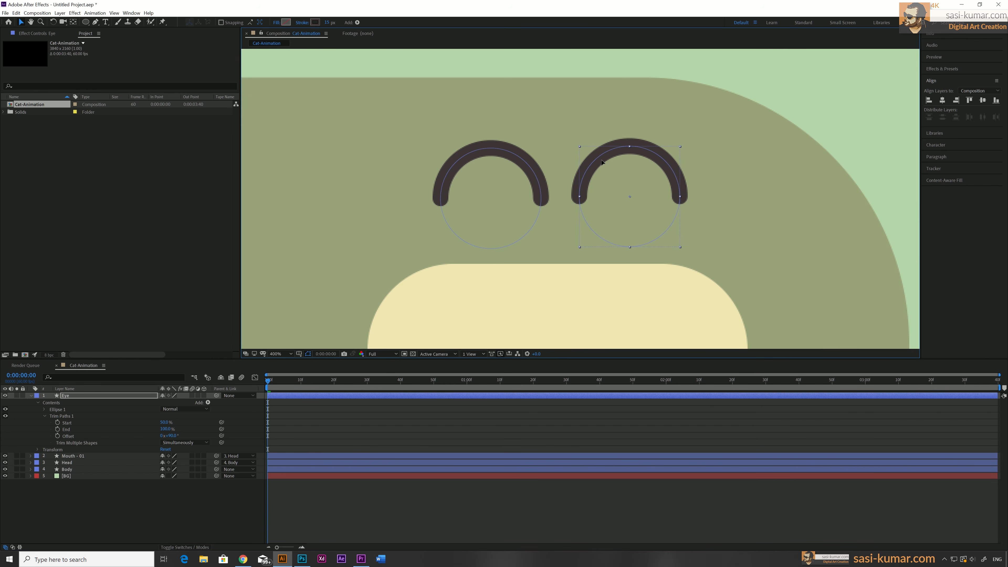
click(45, 416)
click(38, 402)
click(31, 396)
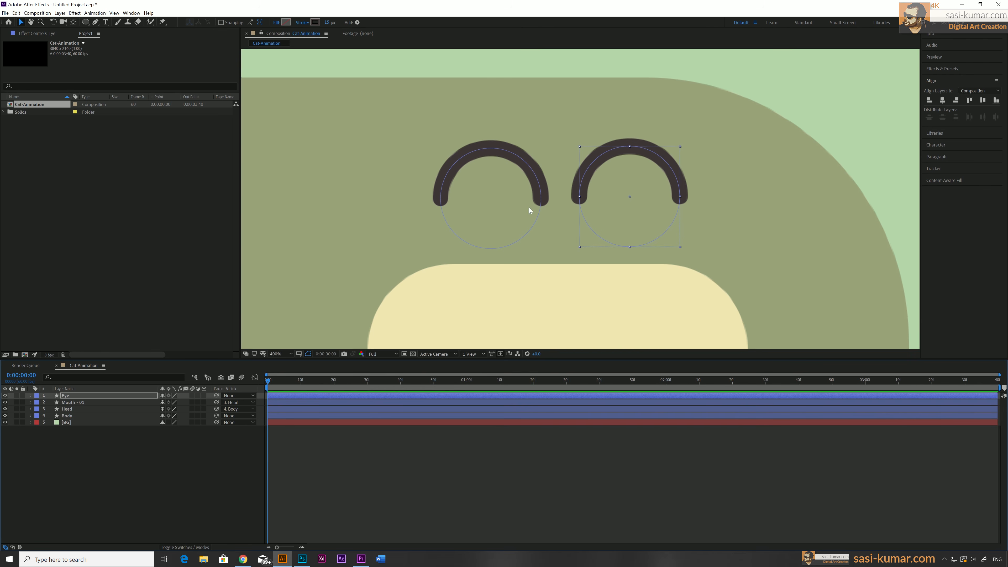
click(635, 472)
key(comma)
key(comma)
key(comma)
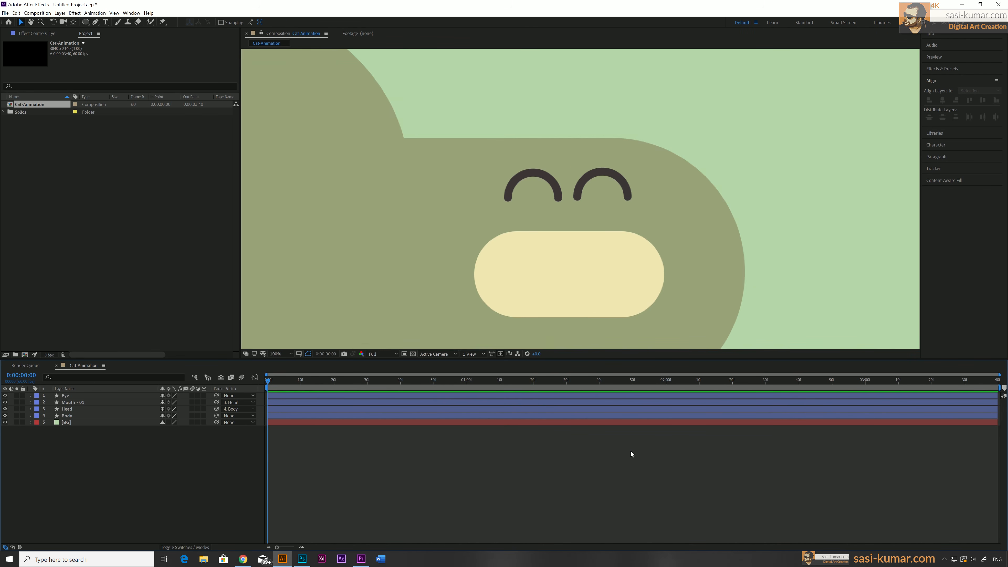
click(572, 196)
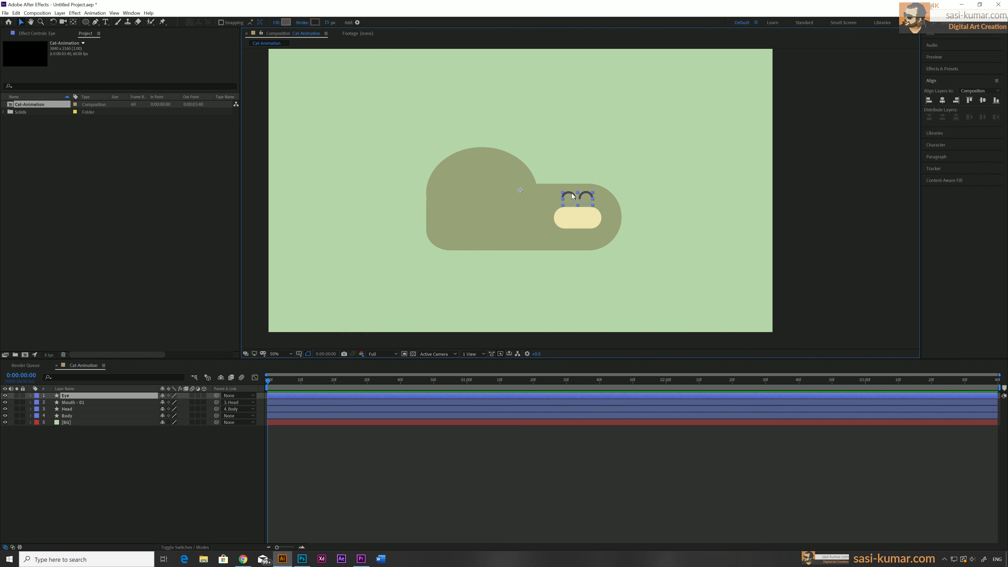
click(638, 428)
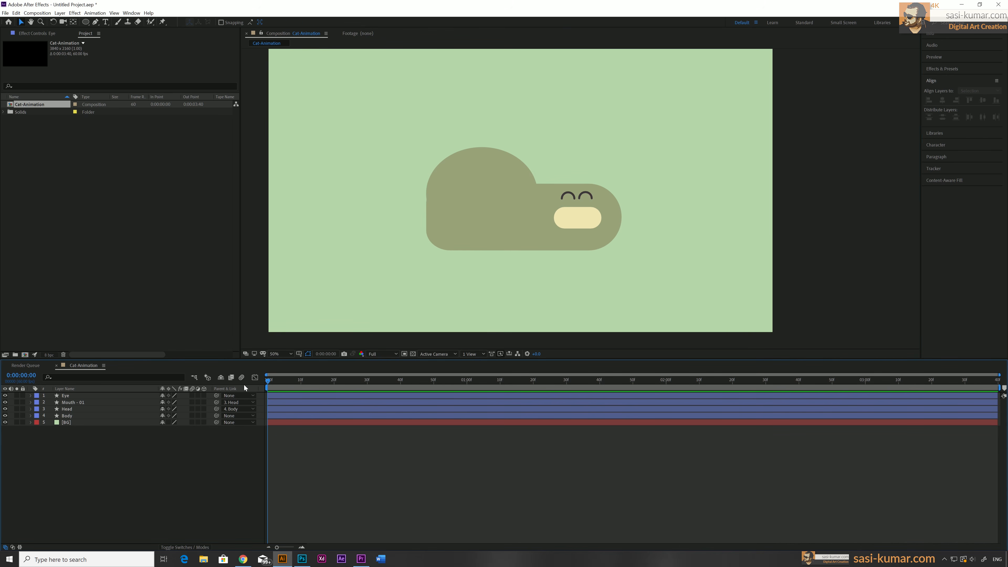
Step: Draw a rounded rectangle about 450 by 160 px over the Body's lower-left corner, extending past its left edge, on a new shape layer
key(period)
key(h)
drag(484, 240, 538, 215)
key(v)
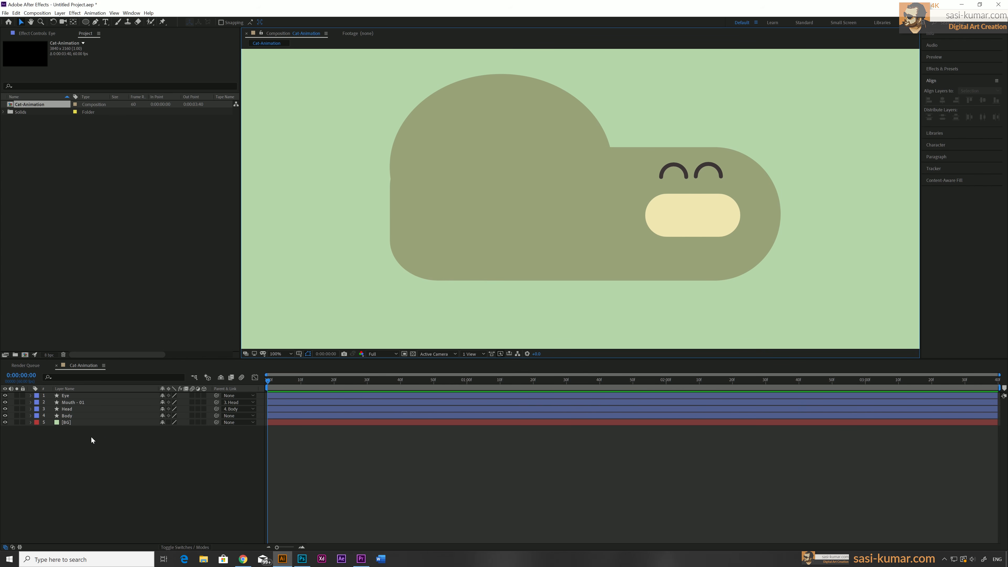
click(86, 24)
click(121, 22)
drag(360, 240, 396, 262)
drag(459, 286, 478, 283)
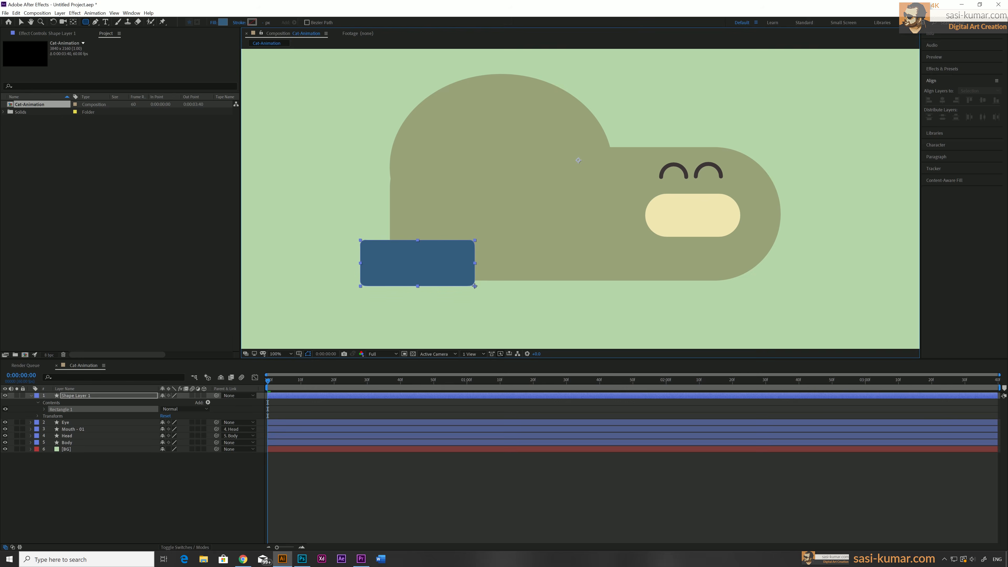
Step: Increase the new rectangle's Roundness until its ends are fully semicircular
click(44, 410)
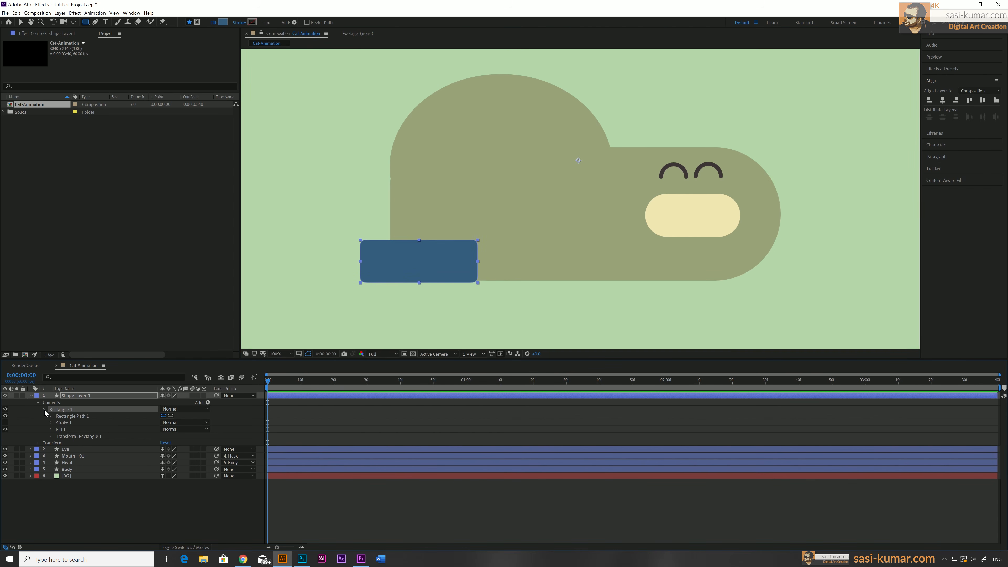
click(51, 416)
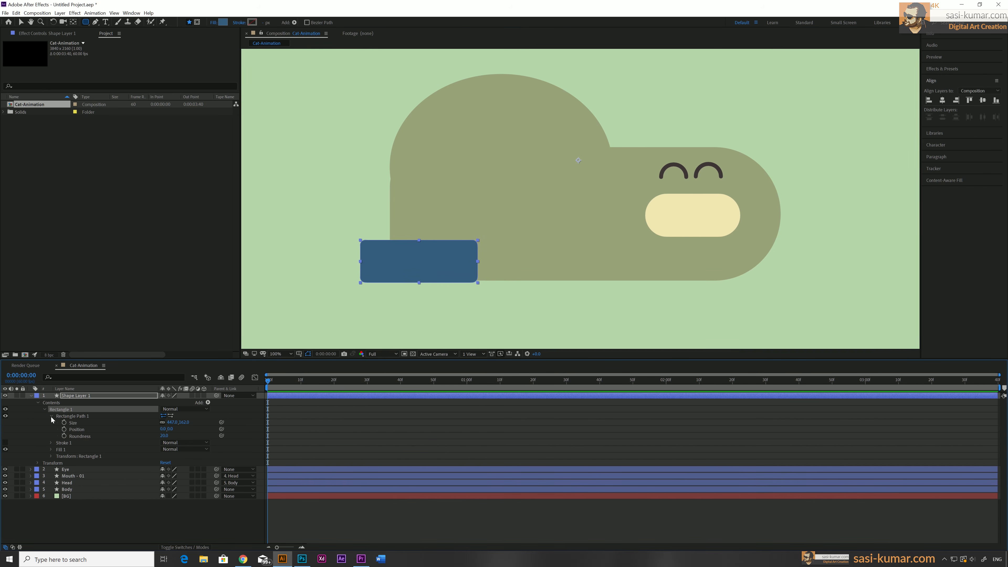
drag(164, 436, 228, 435)
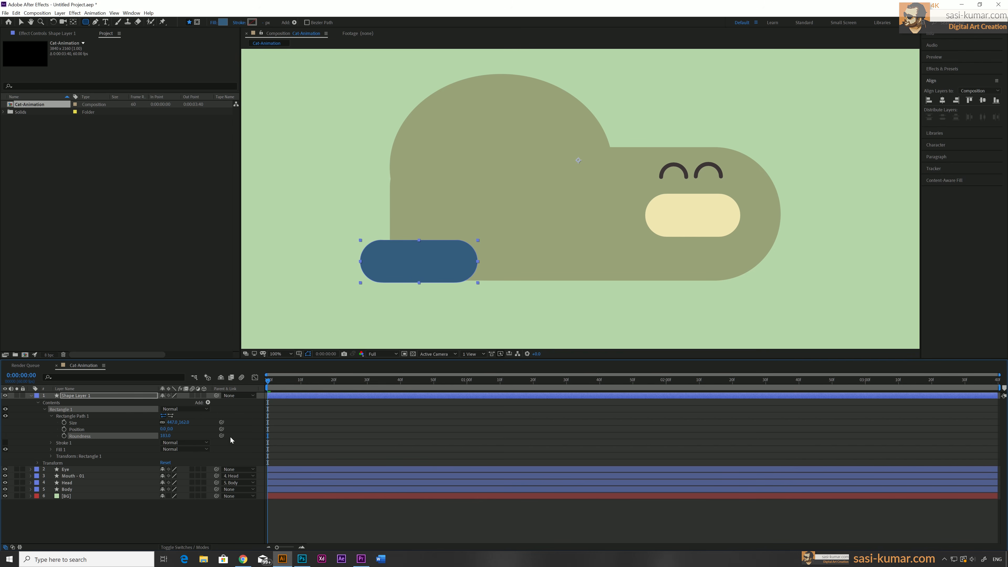
Step: Fill the pill shape at the Body's lower-left corner with the dark brown sampled from the eye
click(51, 449)
click(175, 468)
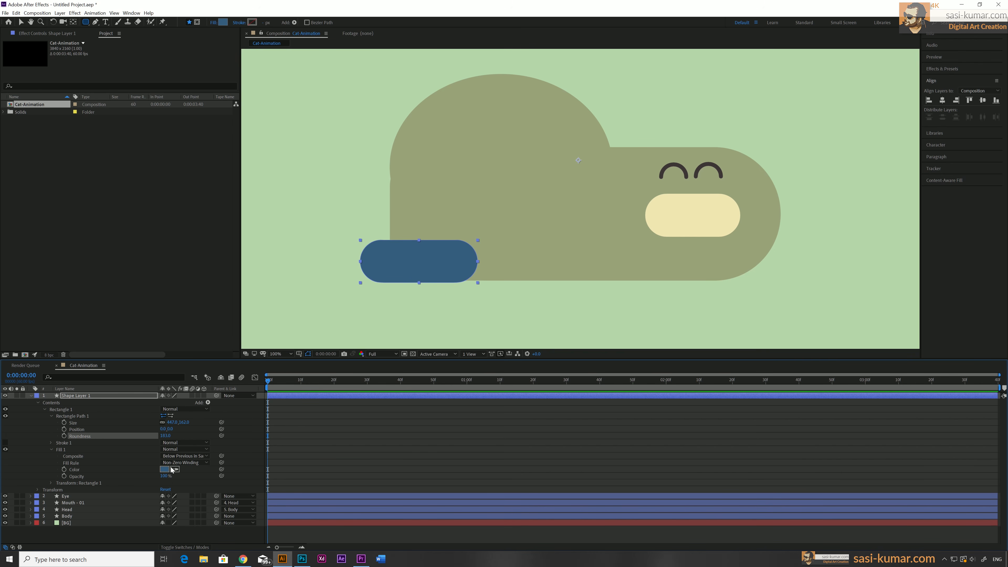
click(680, 168)
key(v)
click(320, 307)
Step: Move the dark pill shape slightly left and up so its lower edge lines up with the Body's base
click(78, 396)
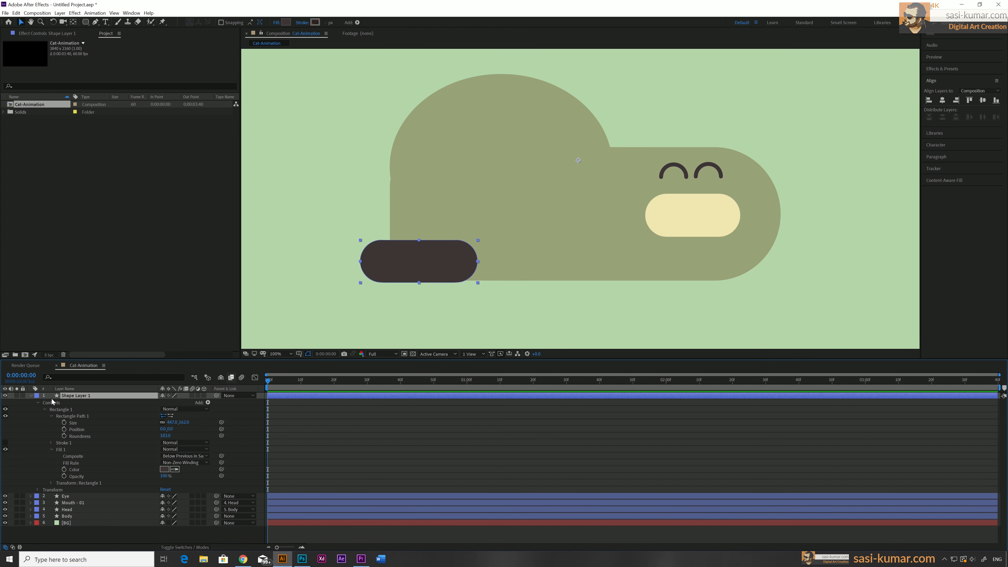
click(31, 395)
drag(421, 262, 412, 260)
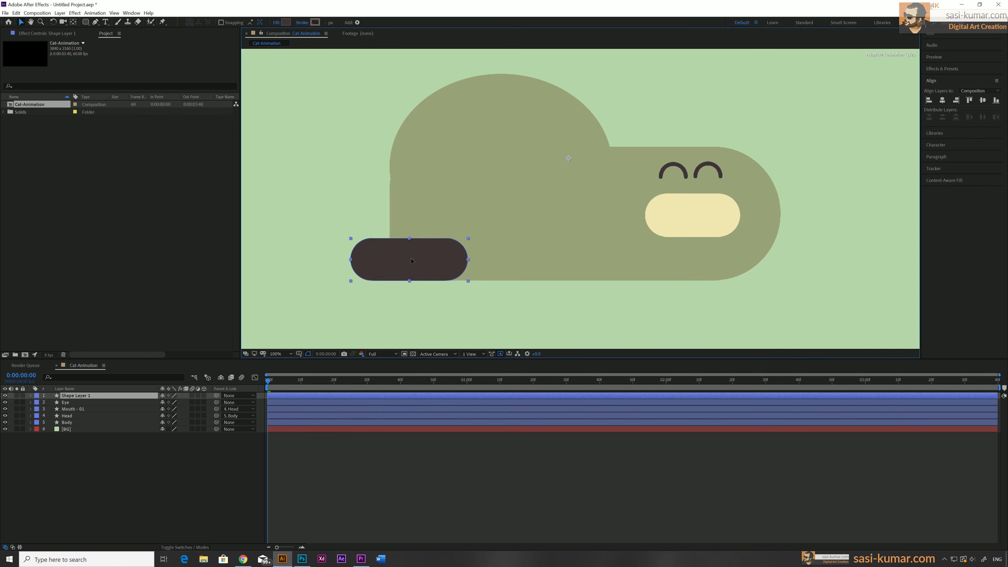
Step: Rename the dark pill's shape layer to Tail
double_click(76, 397)
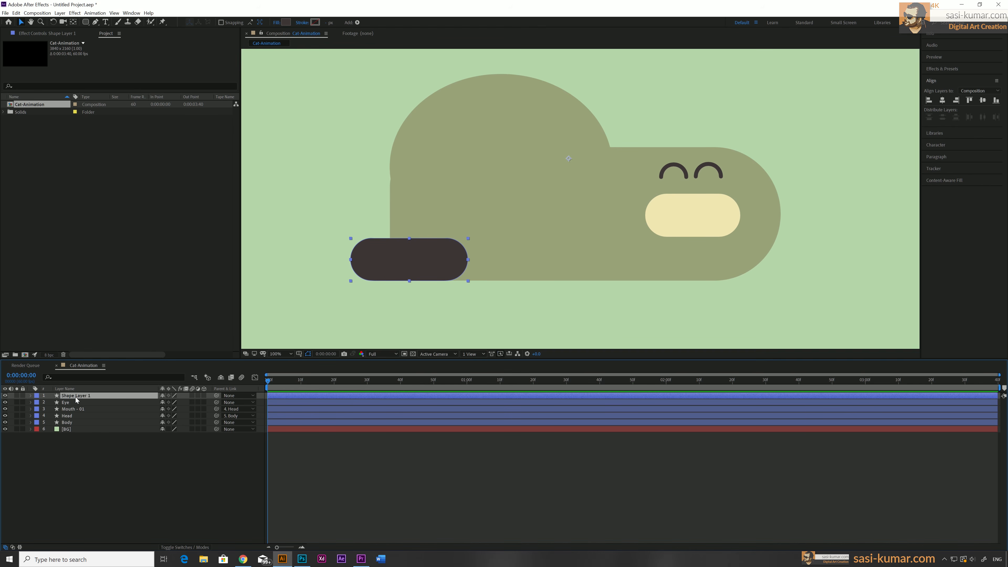
right_click(88, 396)
click(101, 390)
text(Tail)
key(Return)
click(529, 464)
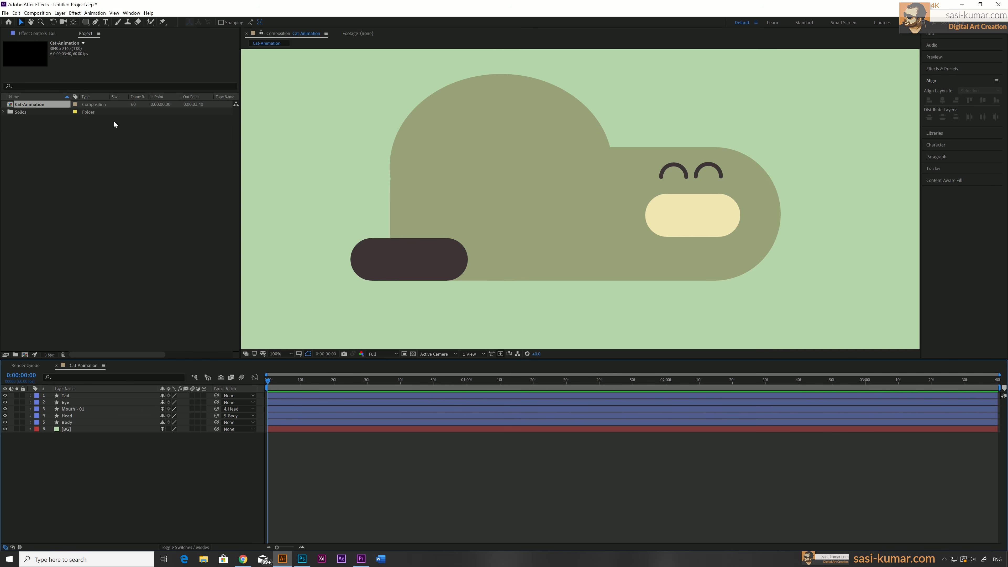
Step: Draw a small rounded rectangle on the Body's lower middle area and adjust it to about 126 by 70 px with fully rounded ends
click(86, 21)
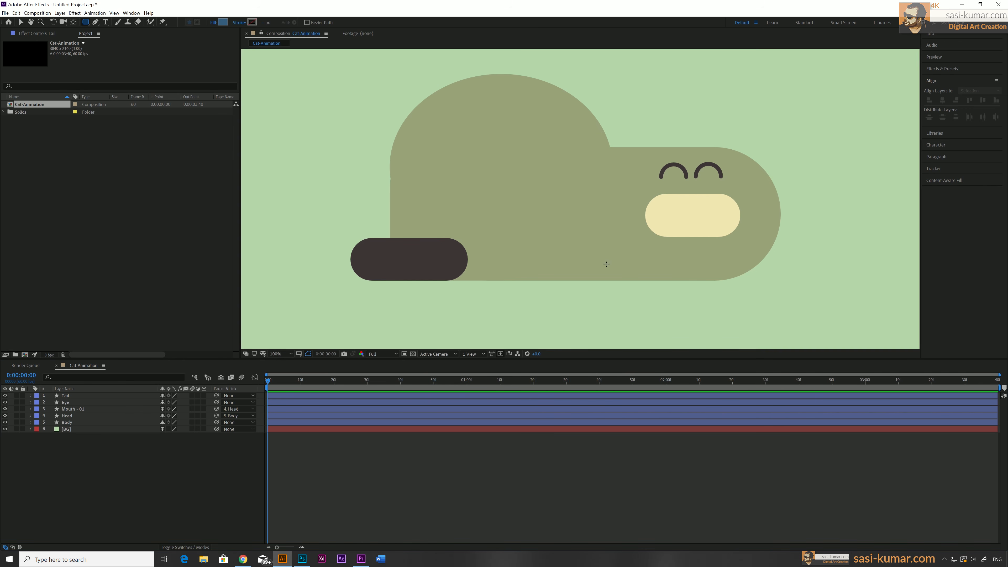
drag(504, 219, 544, 237)
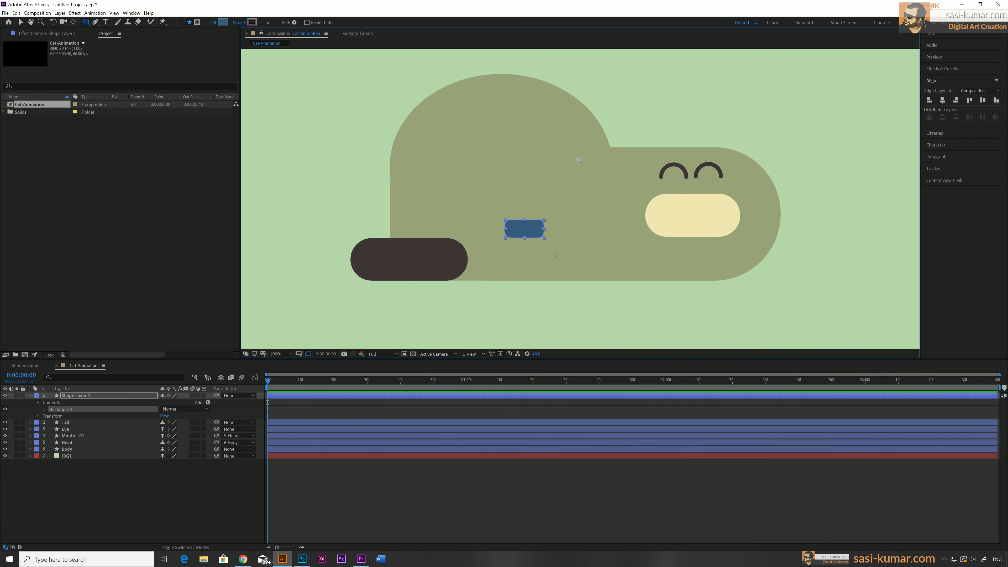
click(44, 409)
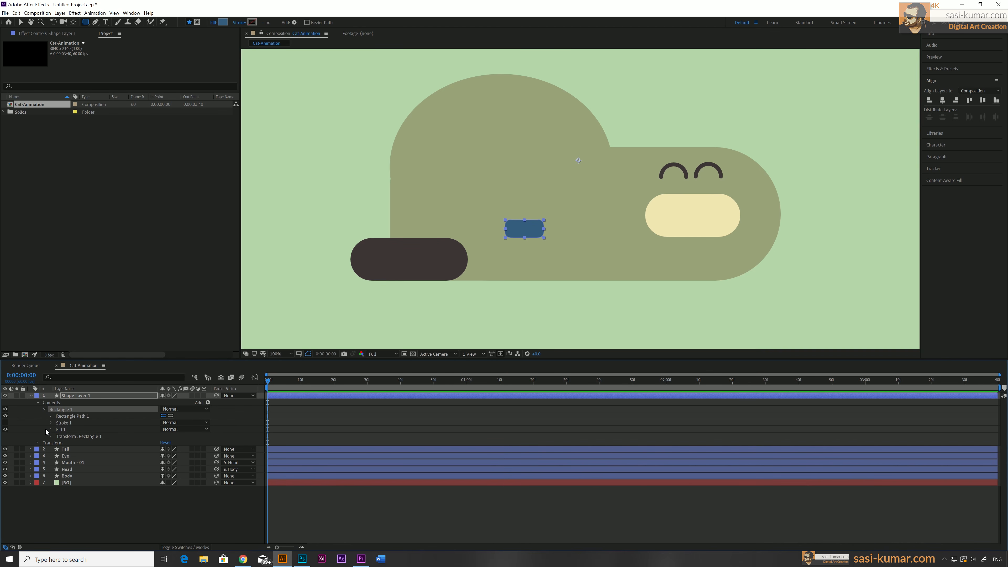
click(51, 416)
drag(173, 422, 212, 454)
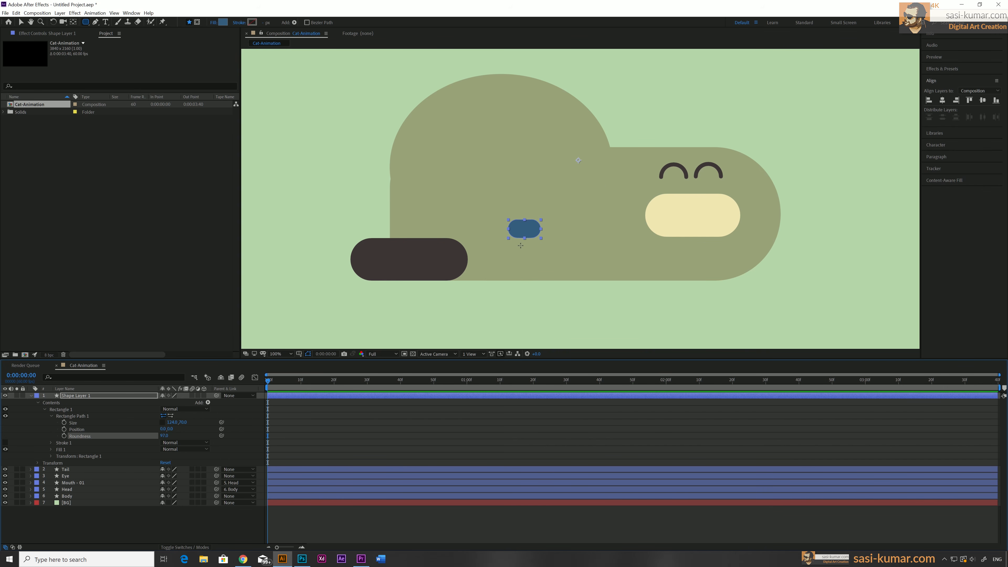
Step: Set the small pill shape's fill color to the brown 705647
click(51, 449)
click(164, 469)
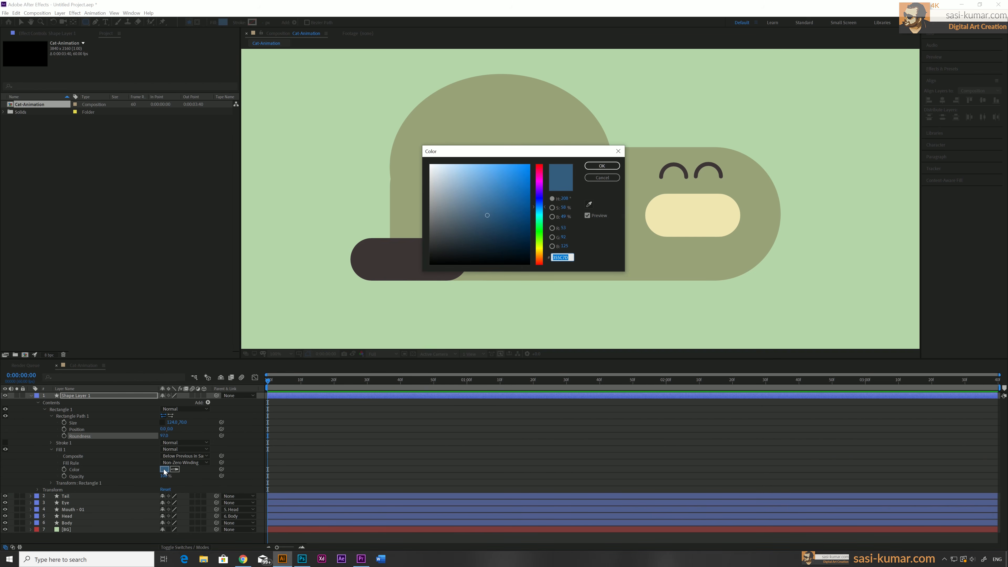
text(705647)
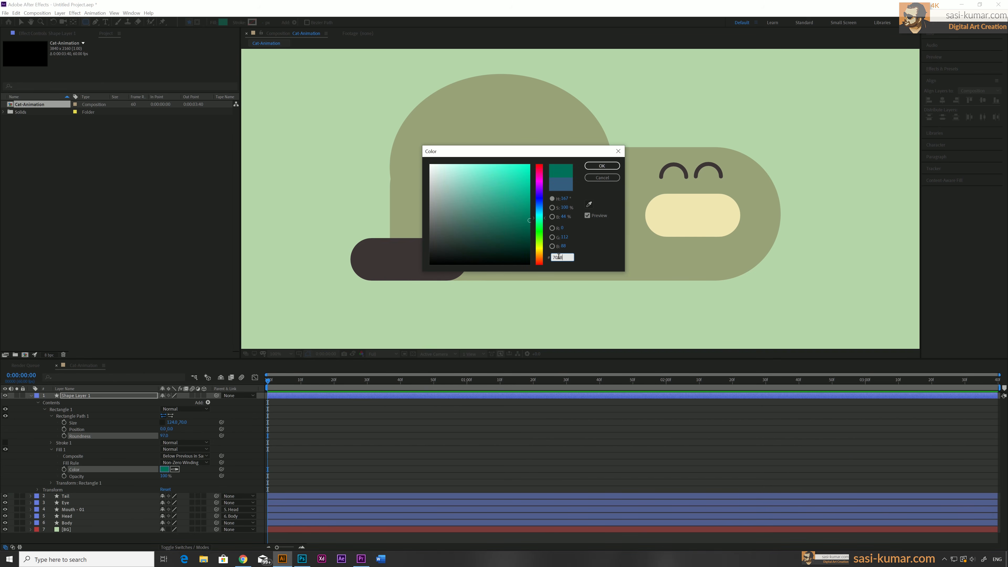
click(610, 167)
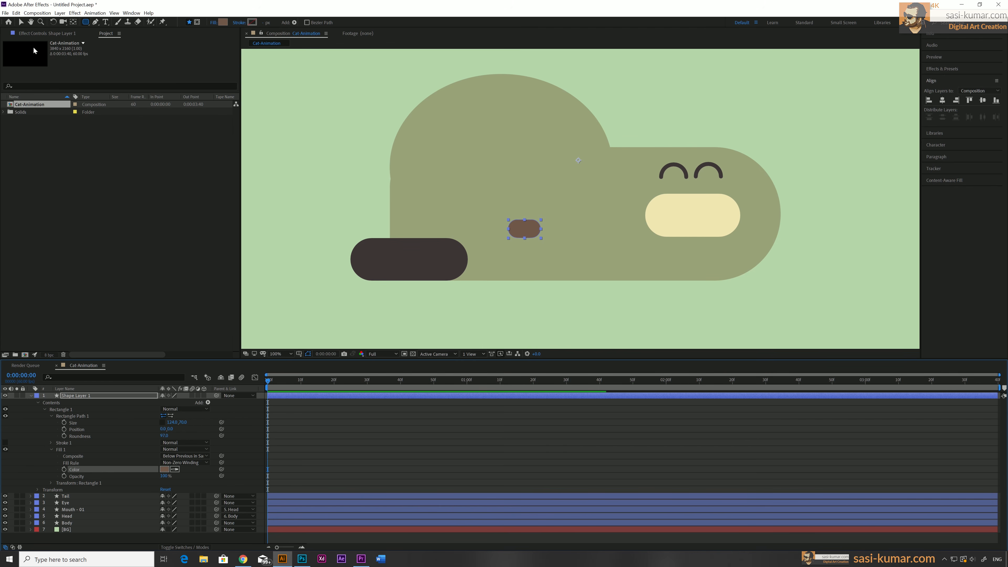
Step: Enlarge the small brown pill proportionally and place it along the Body's lower edge, between the Tail and the mouth
drag(535, 229, 509, 273)
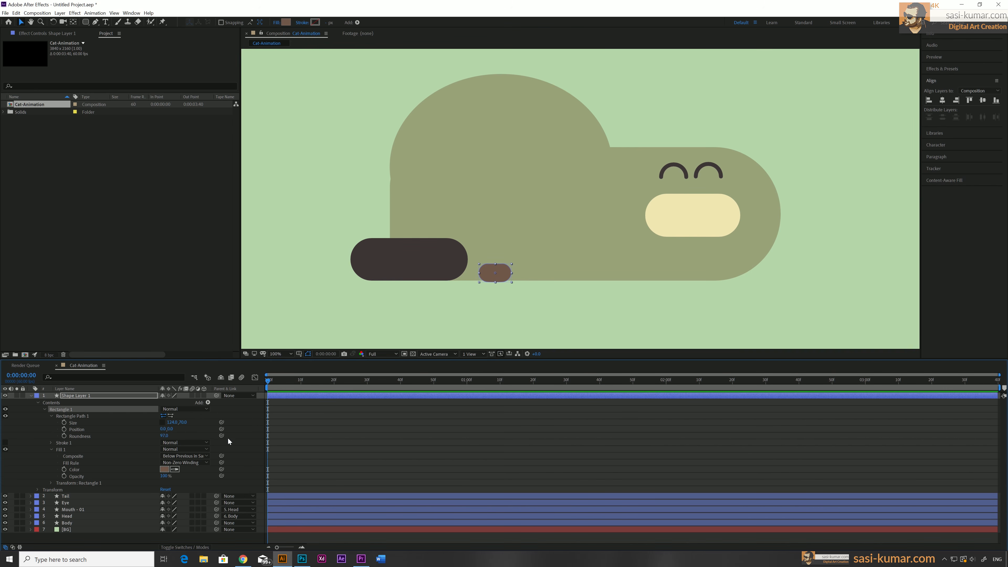
drag(178, 422, 198, 422)
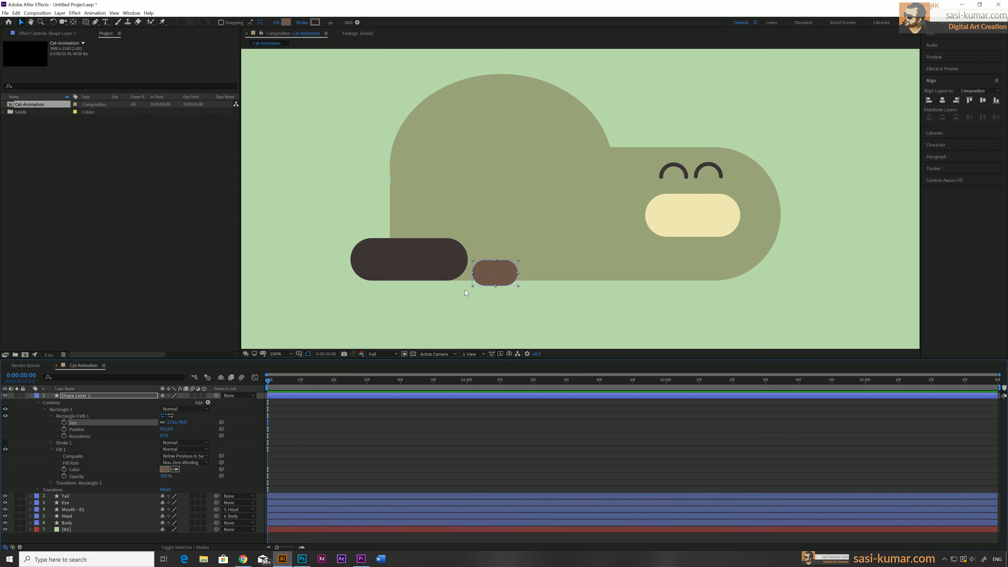
drag(504, 277, 561, 272)
click(31, 395)
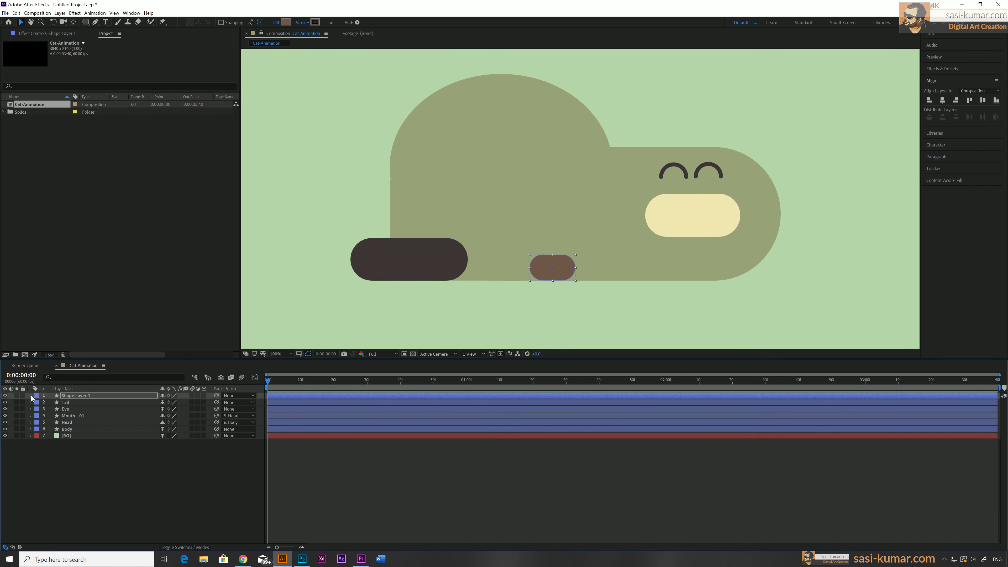
Step: Rename the brown pill's shape layer to Front Leg 01
right_click(94, 395)
click(123, 382)
text(Front Leg 01)
key(Return)
click(102, 485)
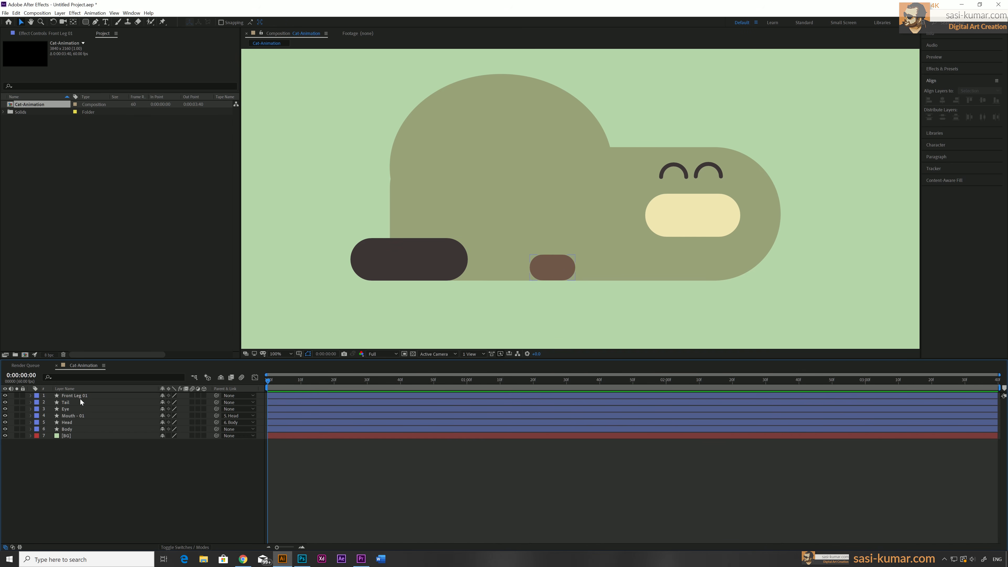
Step: Duplicate the Front Leg 01 layer and move the copy straight up to a Y position of about 973, just above the original
click(81, 397)
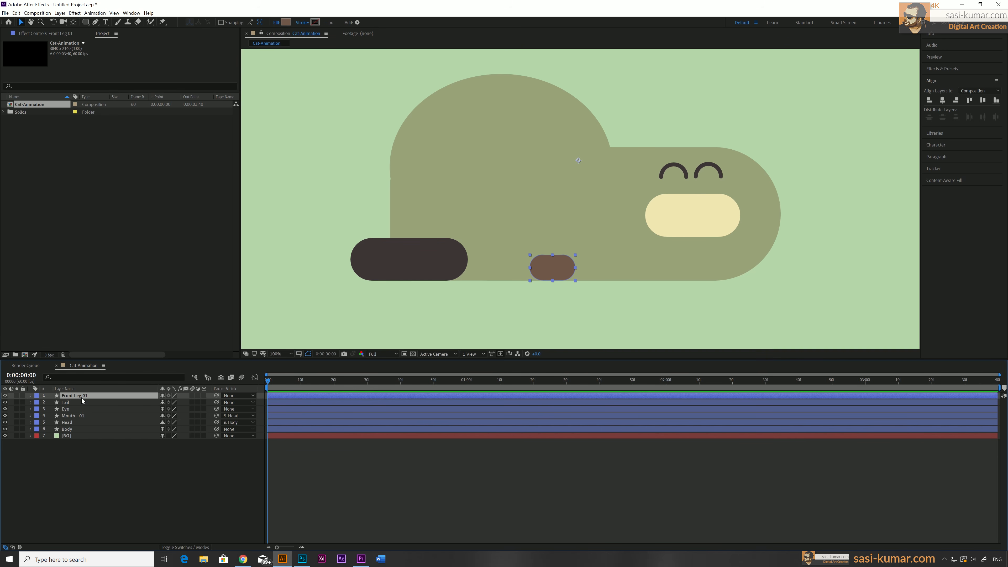
key(ctrl+d)
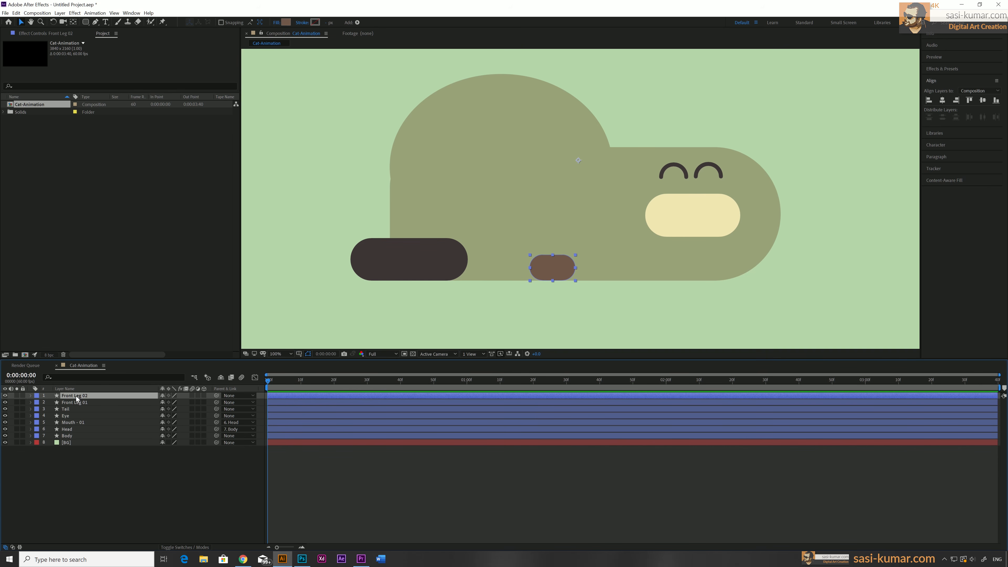
click(144, 489)
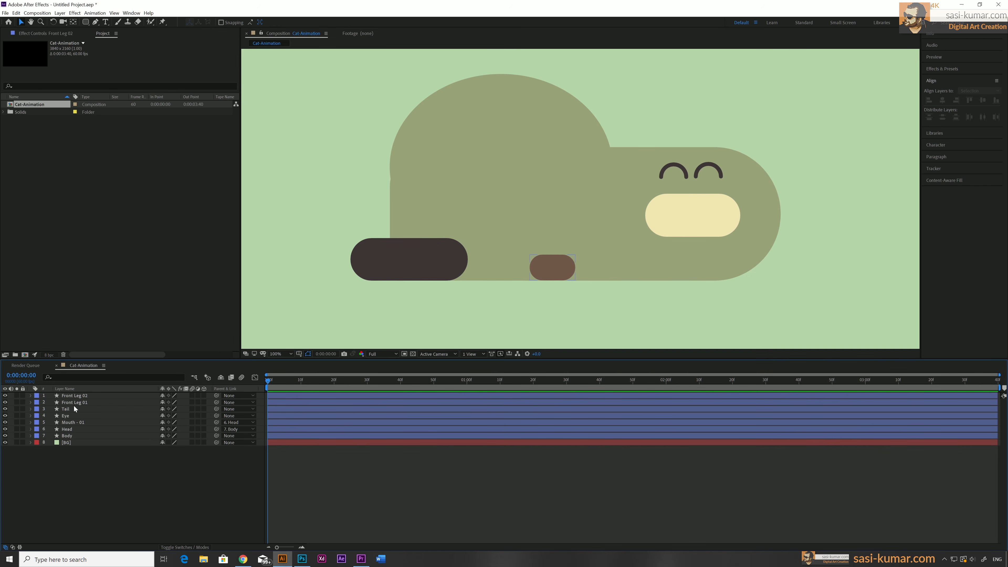
click(74, 396)
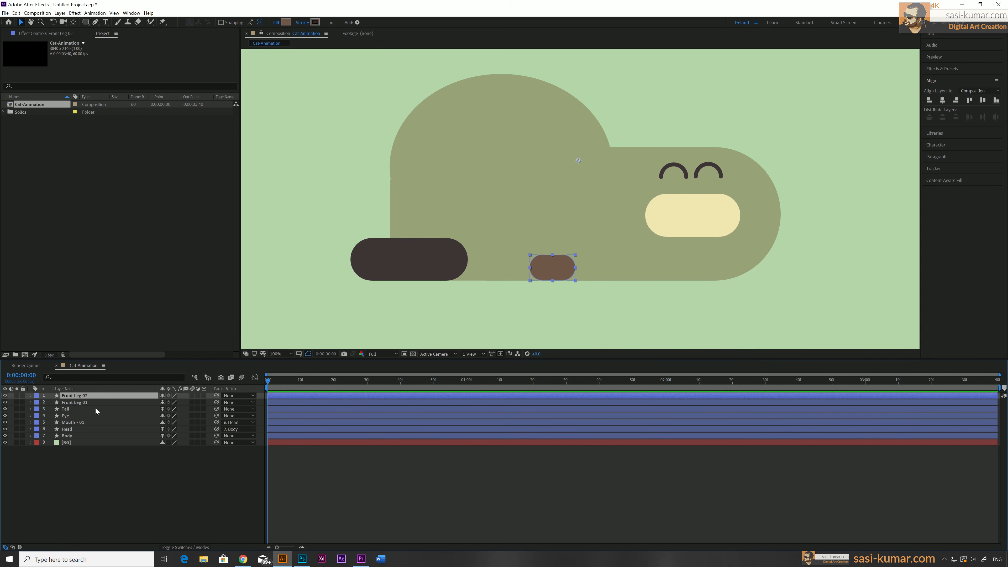
key(p)
drag(182, 402, 144, 402)
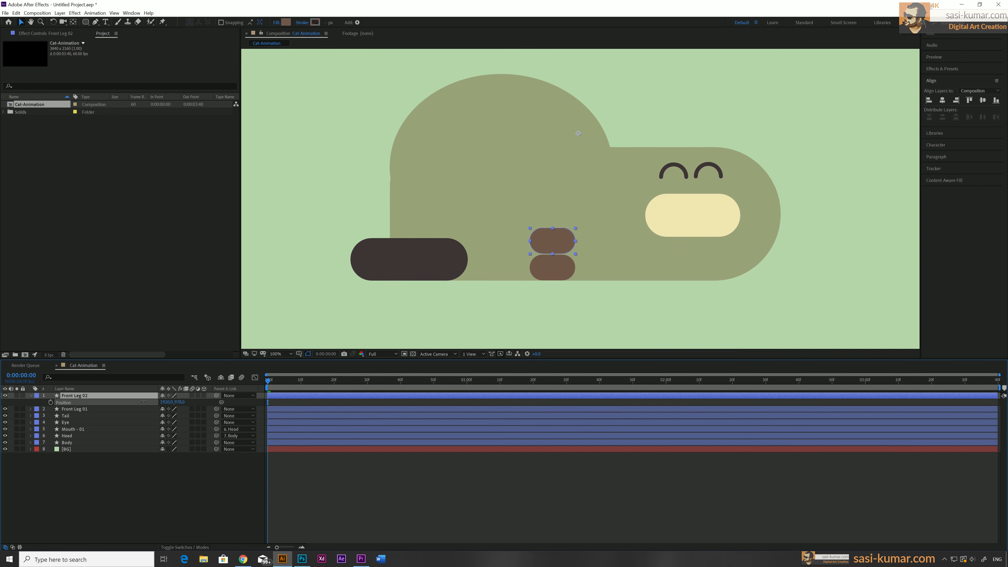
click(453, 510)
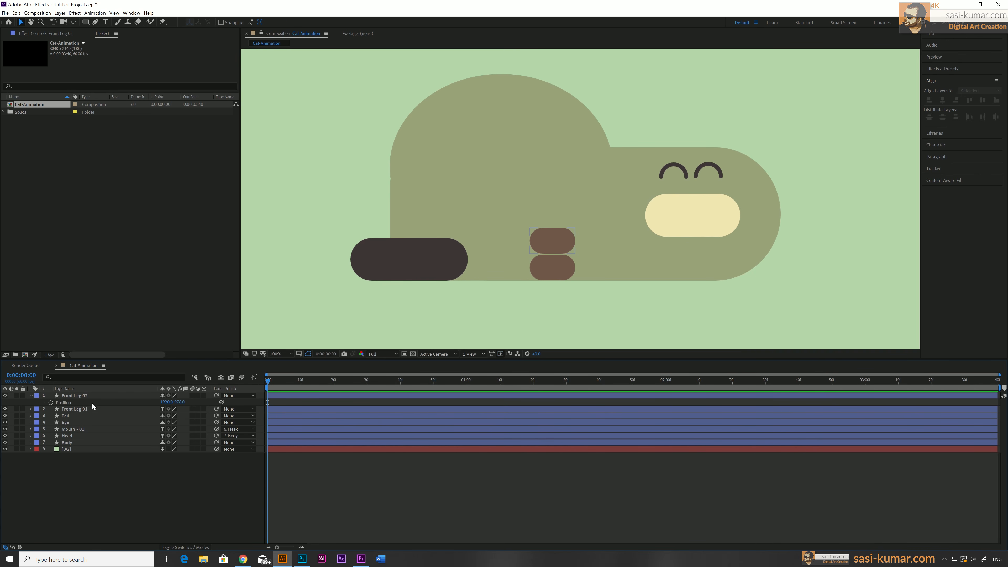
Step: Duplicate the Front Leg 02 layer and shift the copy left to an X position of about 1406, over the Tail
click(78, 397)
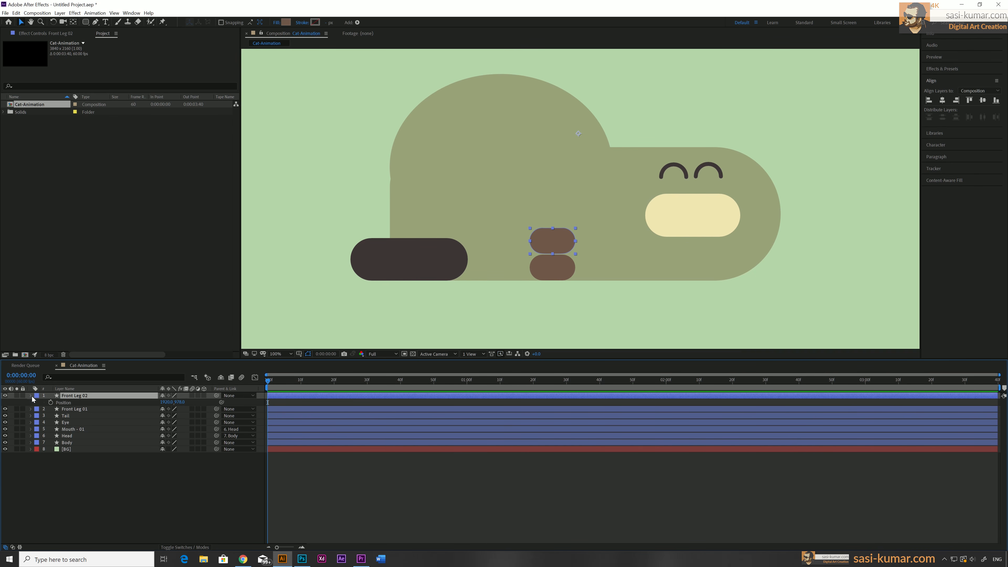
key(ctrl+d)
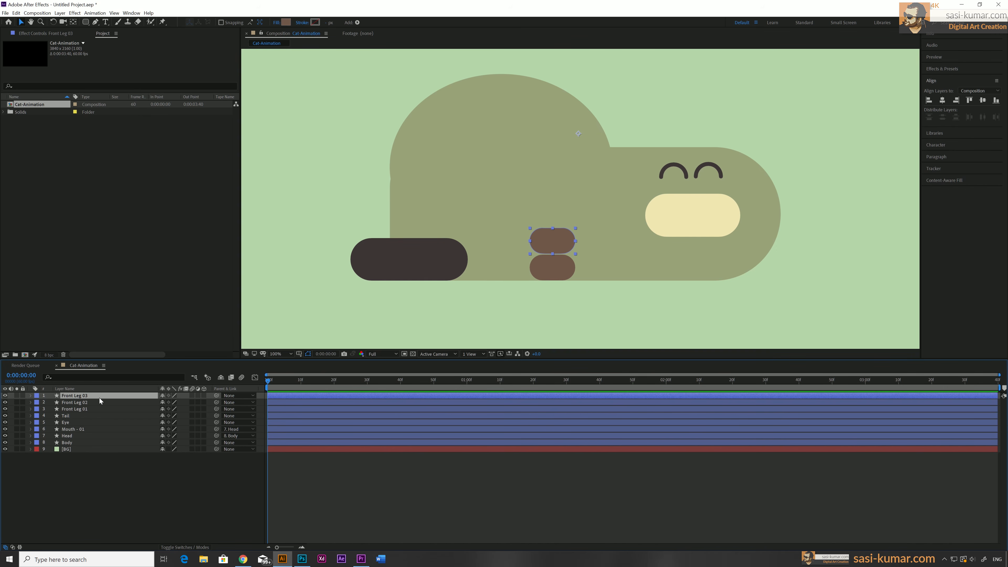
key(p)
drag(165, 402, 31, 402)
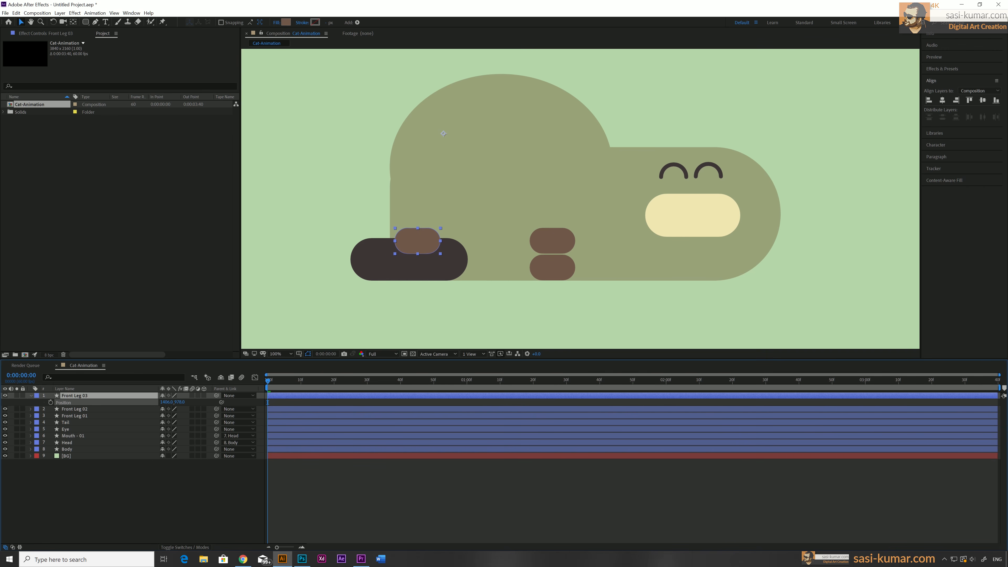
Step: Rename the duplicated leg layer over the Tail to Back Leg and collapse its properties
right_click(71, 396)
click(83, 391)
click(73, 396)
key(BackSpace)
key(BackSpace)
key(BackSpace)
key(BackSpace)
key(BackSpace)
text(b)
key(BackSpace)
text(Back)
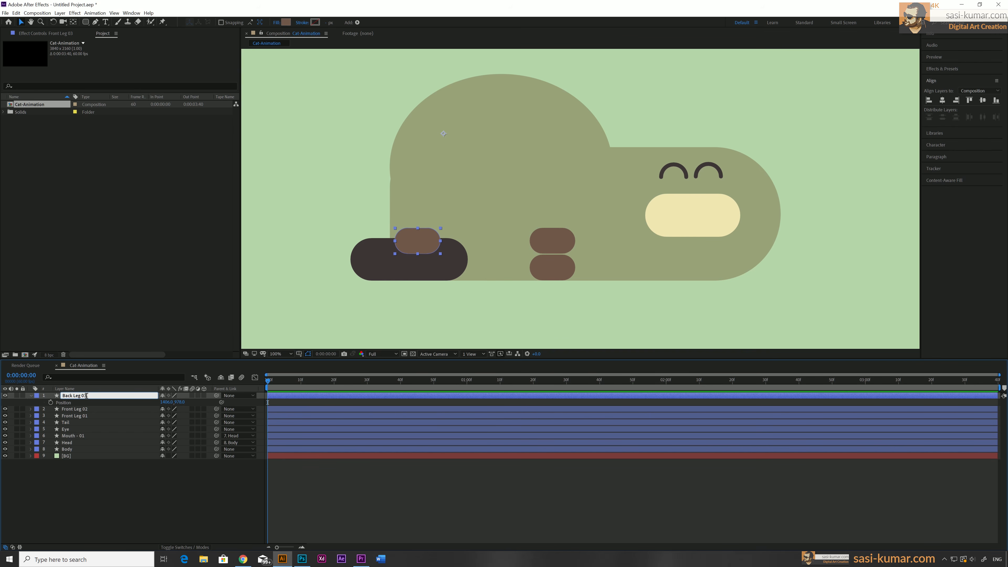
key(Return)
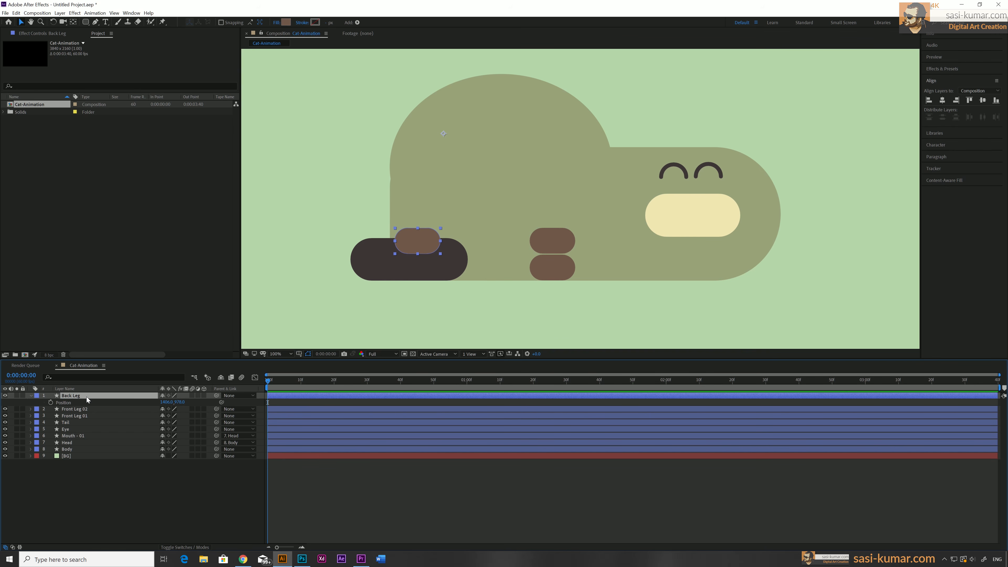
click(31, 396)
Step: Move the Tail layer to the top of the layer stack so it covers the Back Leg
click(69, 417)
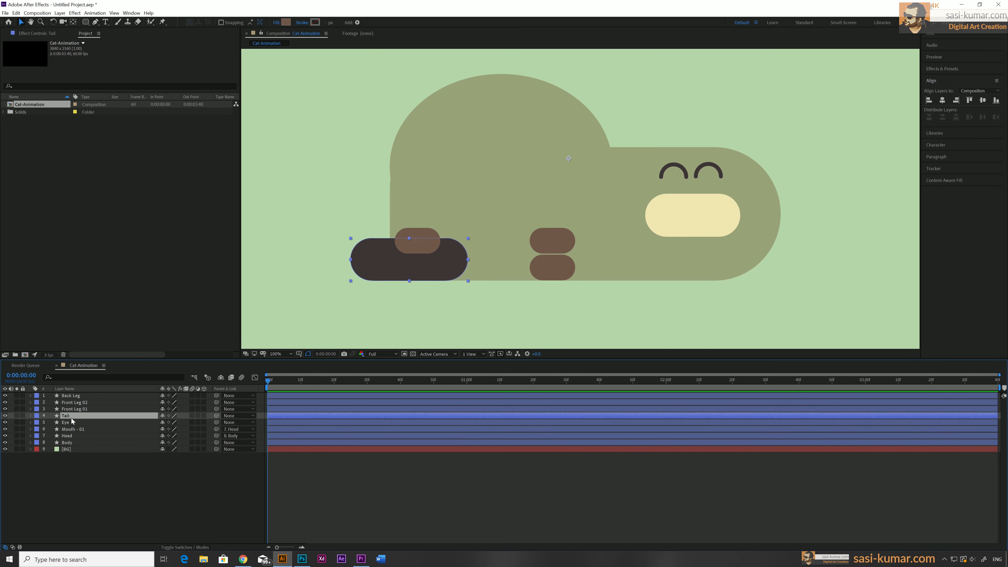
drag(76, 419, 77, 393)
click(456, 474)
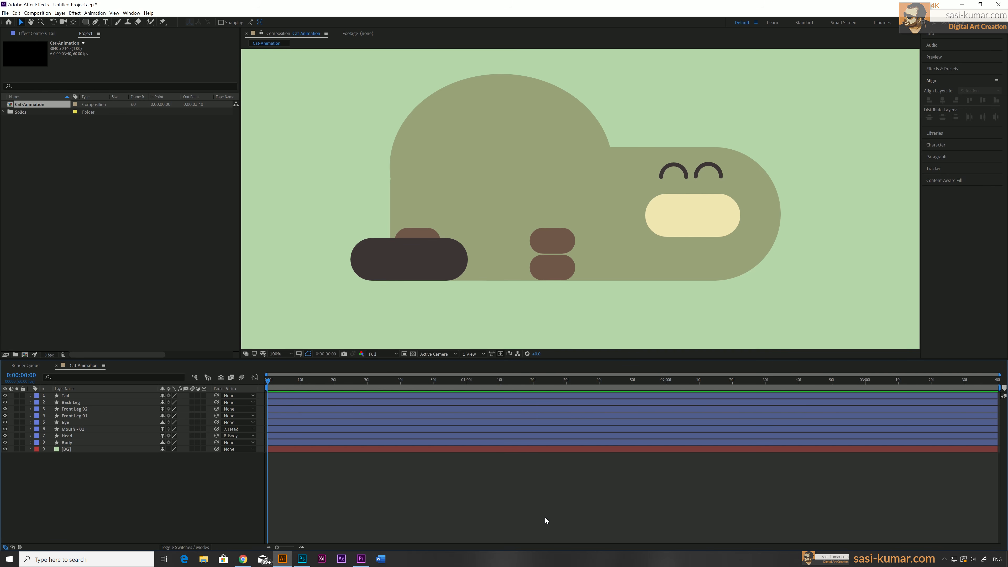
Step: Draw an upright rounded rectangle of about 95 by 141 px above the eyes and fill it with the Tail's dark brown
click(85, 24)
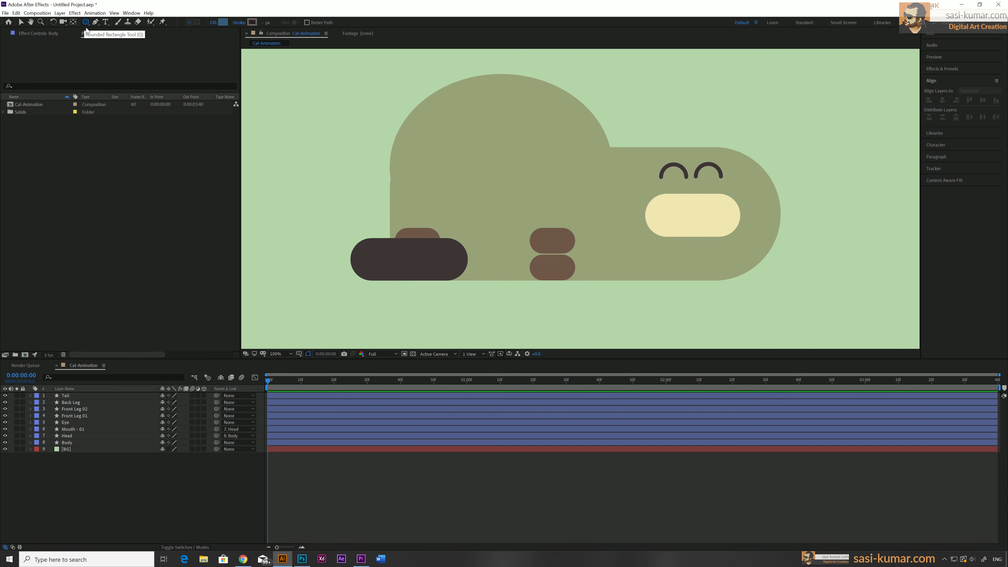
drag(659, 114, 684, 151)
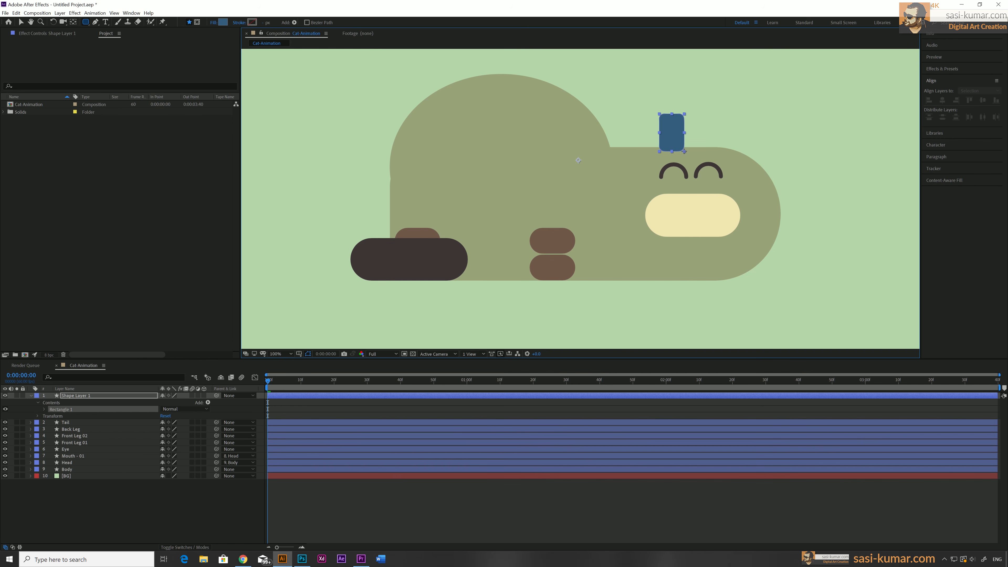
click(44, 409)
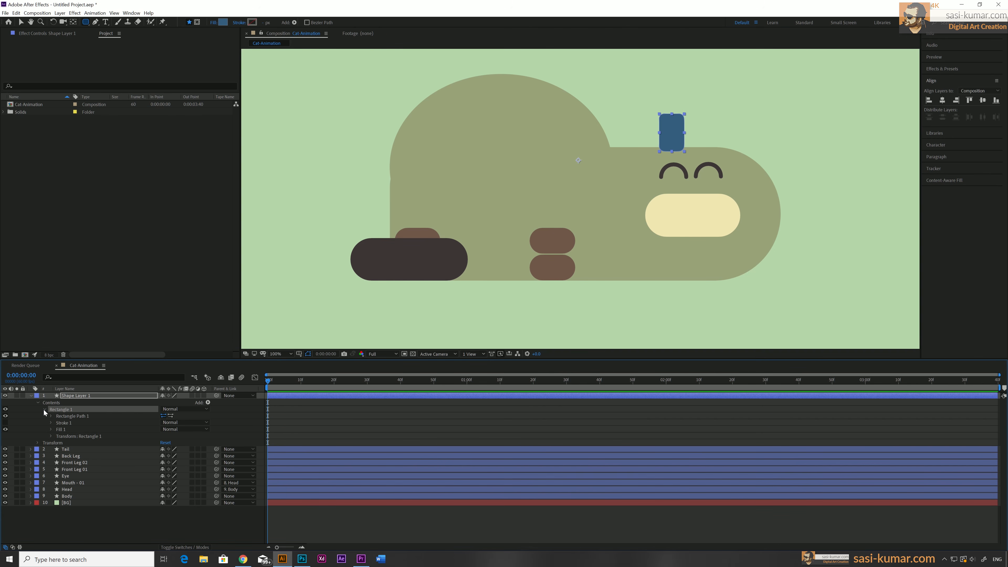
click(51, 429)
click(174, 449)
click(427, 253)
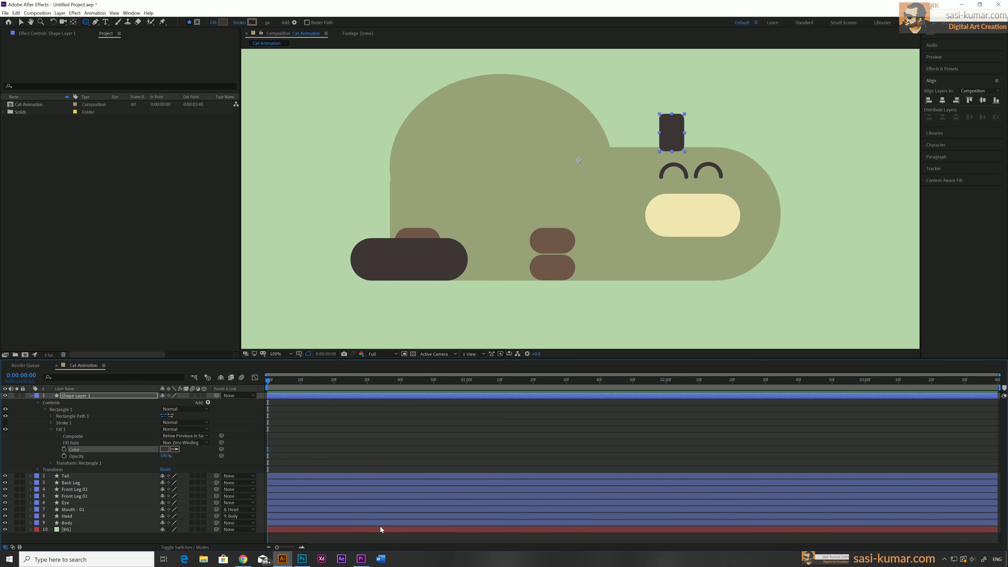
key(v)
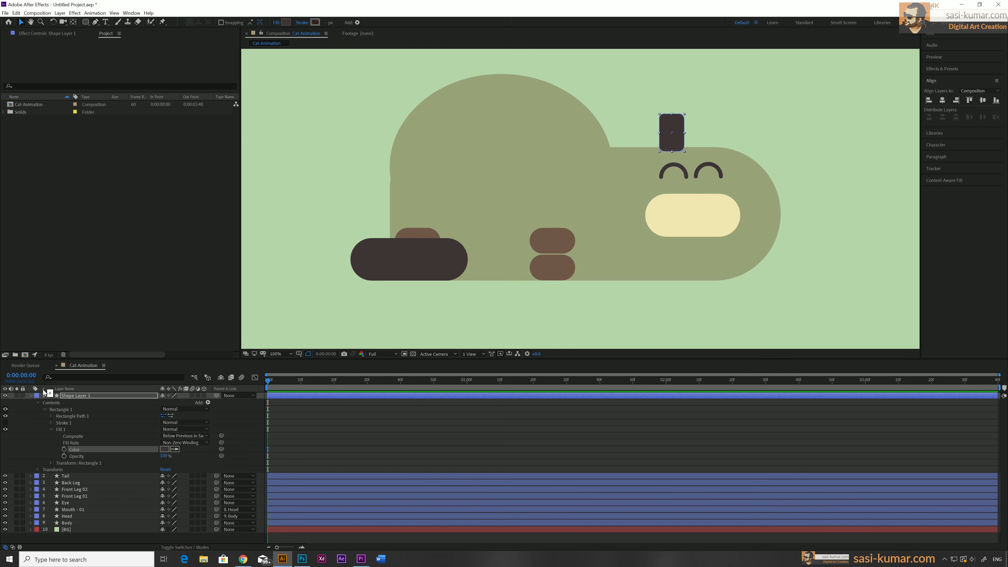
Step: Rename the dark upright rectangle's layer to Eyers-01 and place it directly beneath the Head layer
click(31, 396)
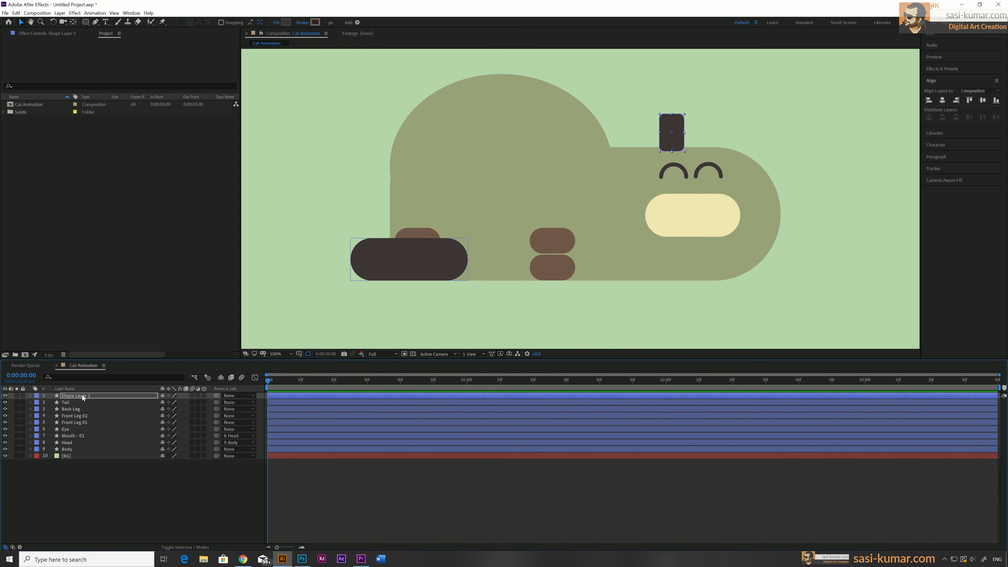
click(84, 396)
right_click(86, 396)
click(95, 391)
text(Eyers-01)
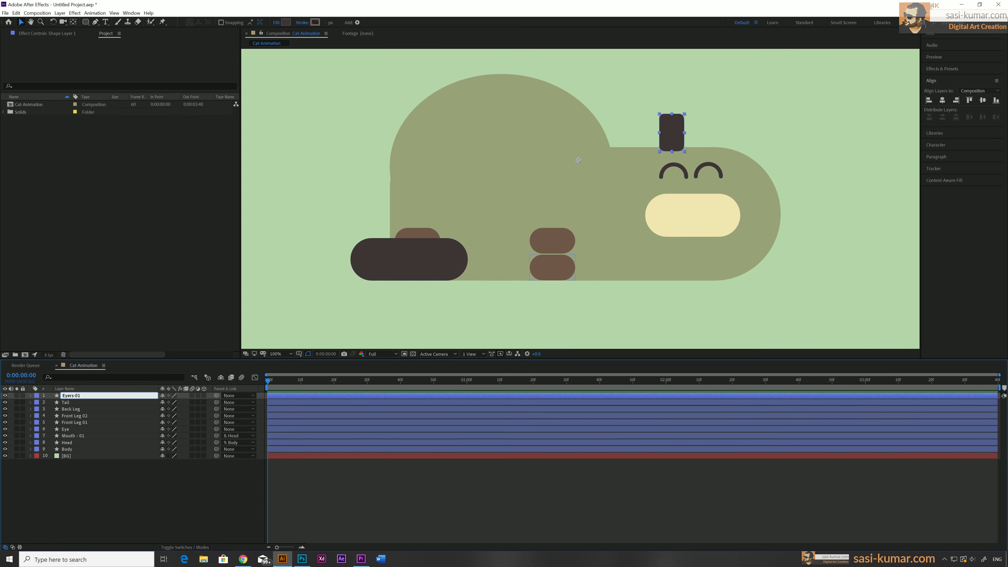
key(Return)
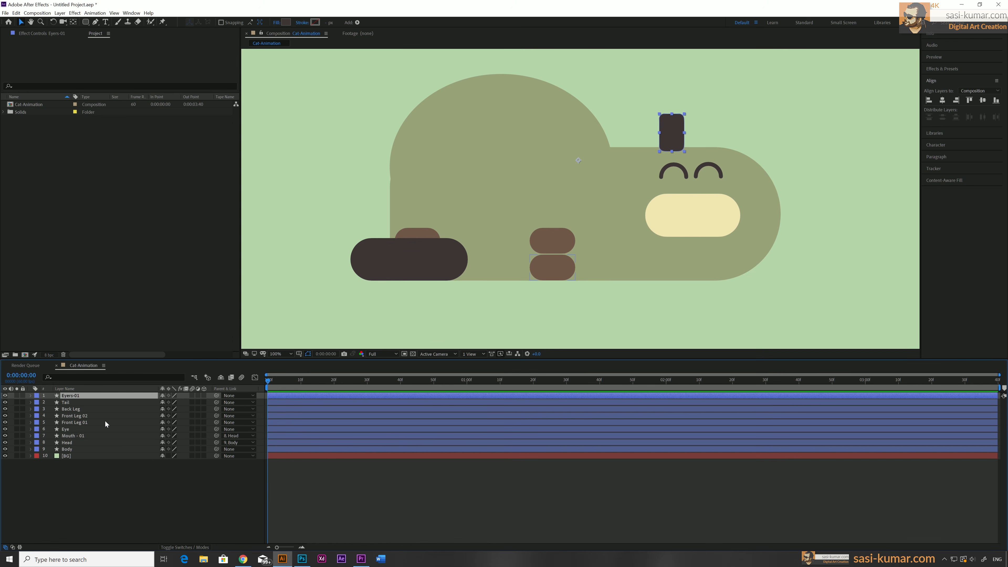
drag(93, 396, 90, 446)
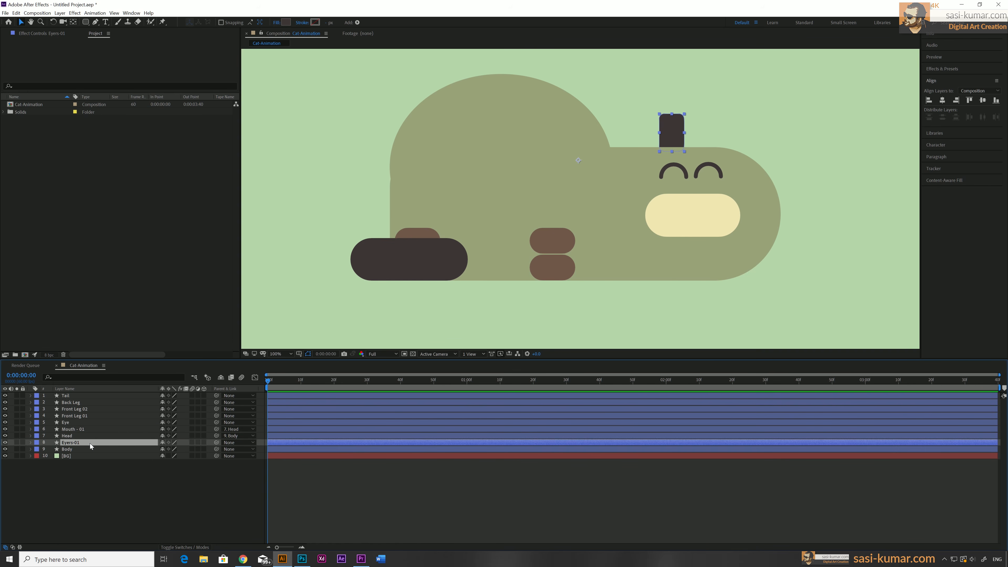
Step: Shape Eyers-01 into an ear with a fully rounded tip and a height of about 188 px, positioned near the head's upper left
drag(670, 128, 646, 134)
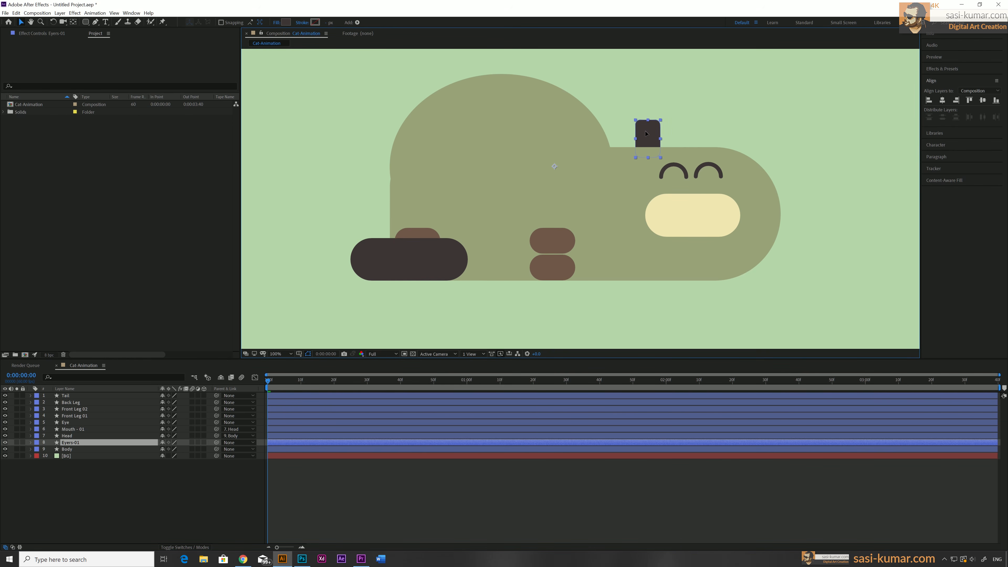
click(30, 442)
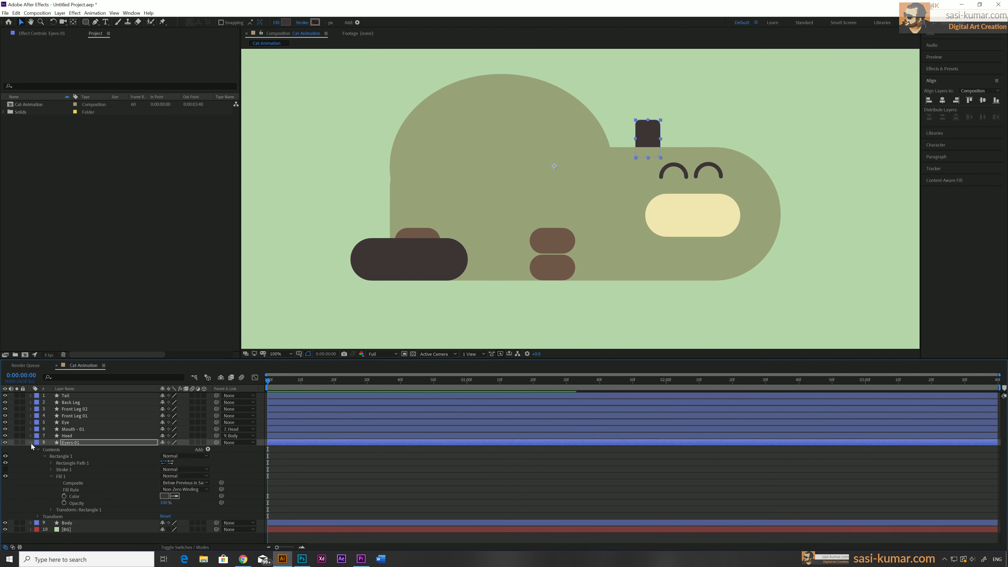
click(51, 476)
click(50, 463)
drag(164, 483, 181, 481)
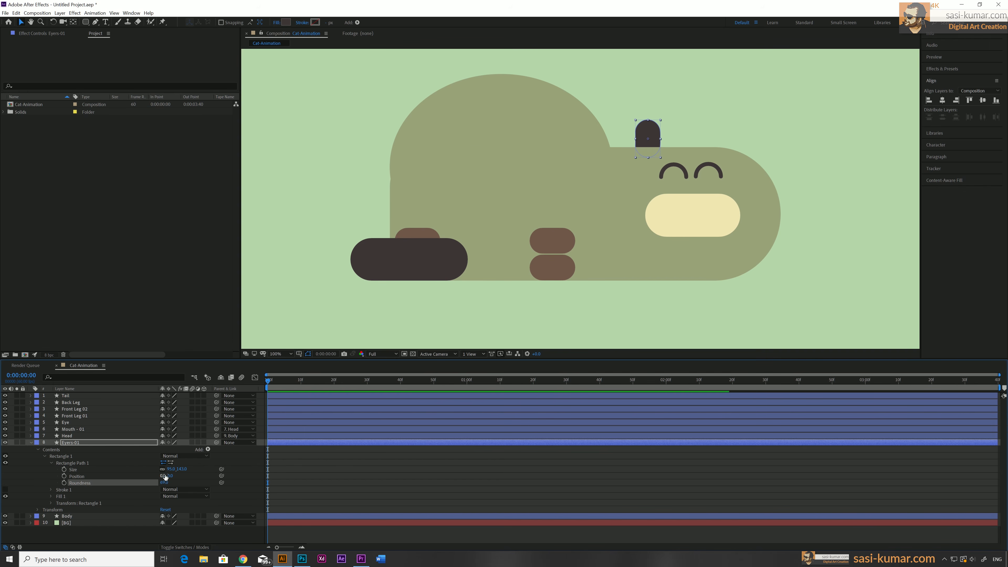
drag(182, 469, 206, 469)
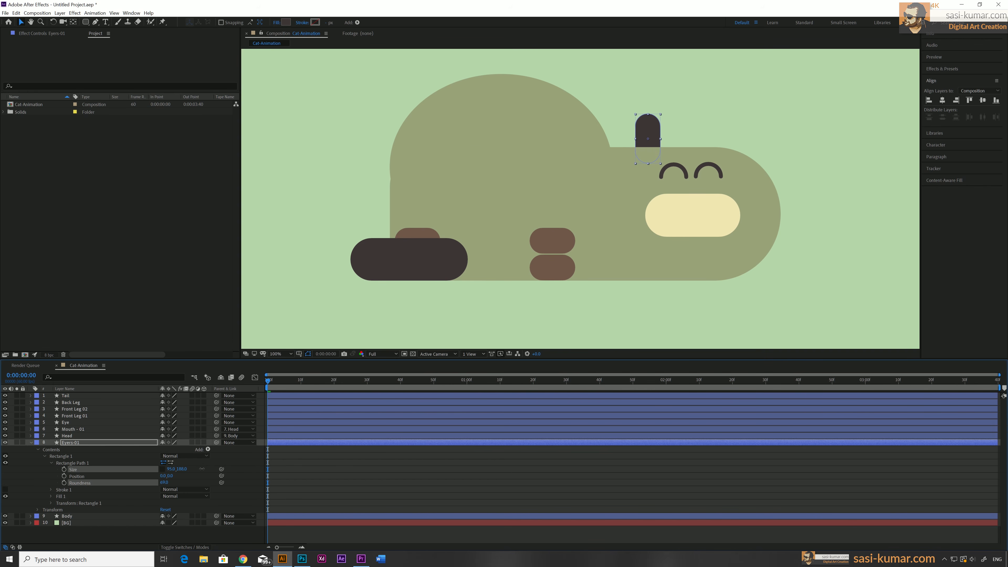
drag(640, 146, 643, 153)
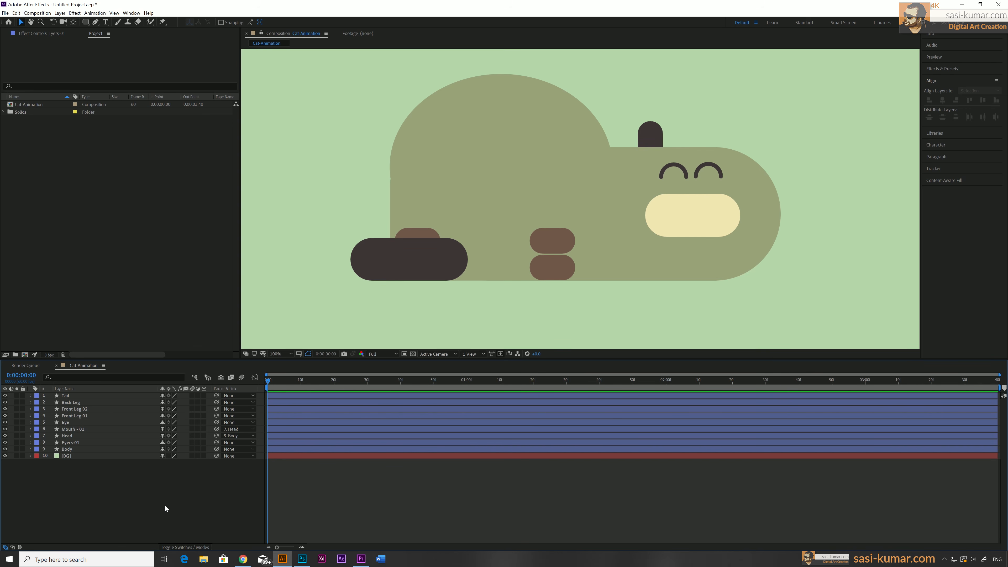
Step: Duplicate the Eyers-01 ear, keep the copy beneath the Head layer, and place it to the right of the first ear
key(ctrl+v)
drag(76, 395, 79, 449)
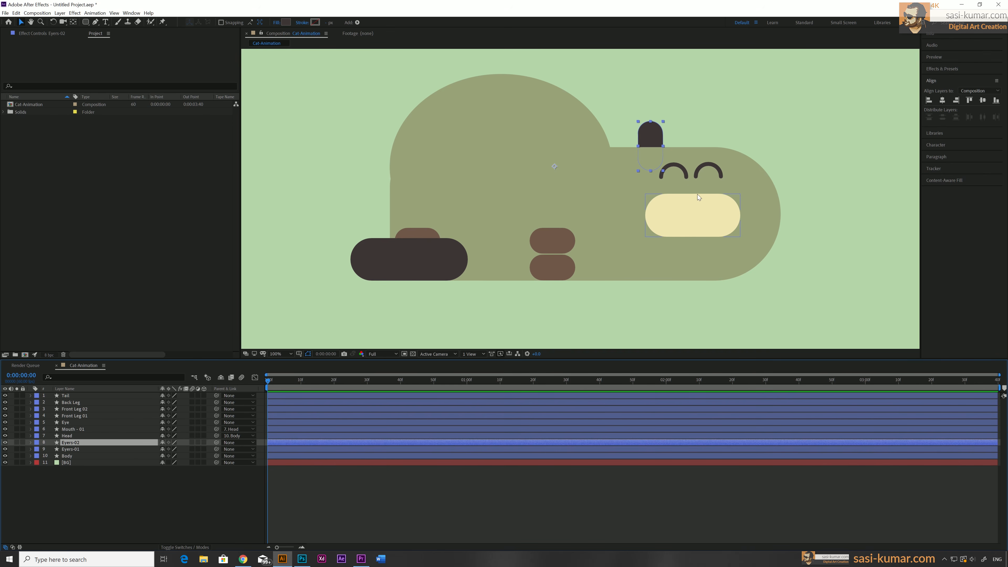
drag(650, 143, 685, 140)
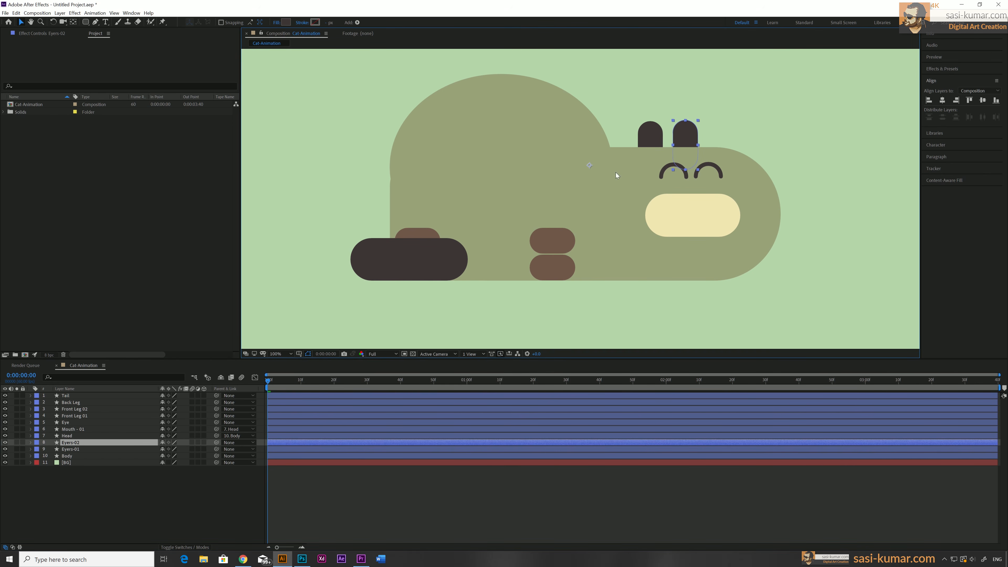
Step: Align the bottom edges of the Eyers-01 and Eyers-02 ears to the selection and shift both ears slightly up and right
key(Return)
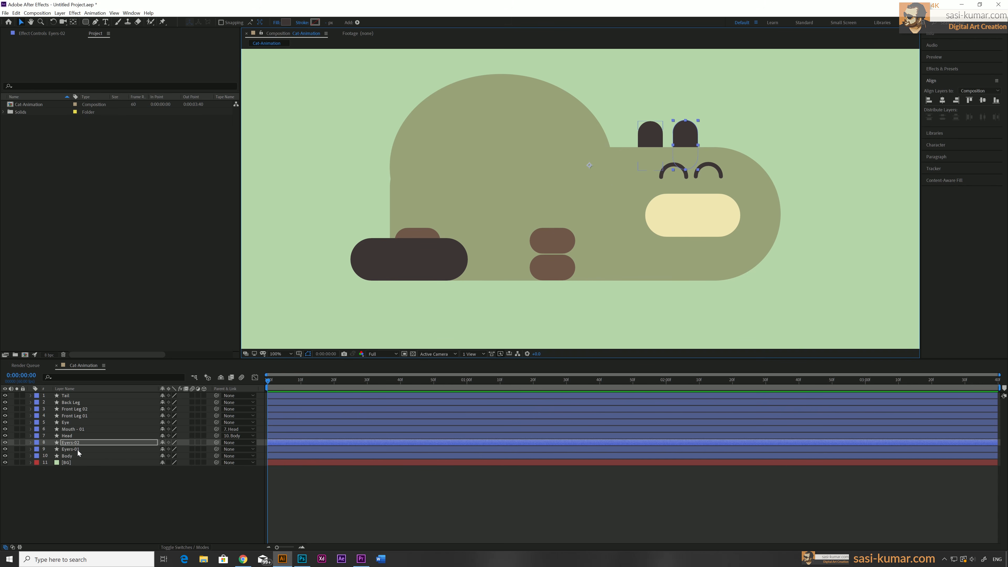
ctrl+click(77, 450)
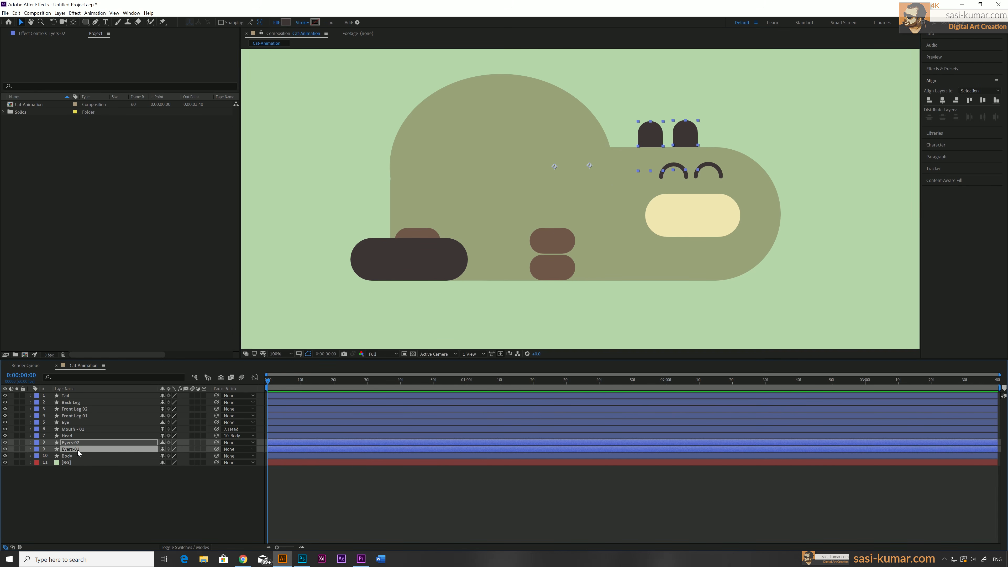
click(996, 100)
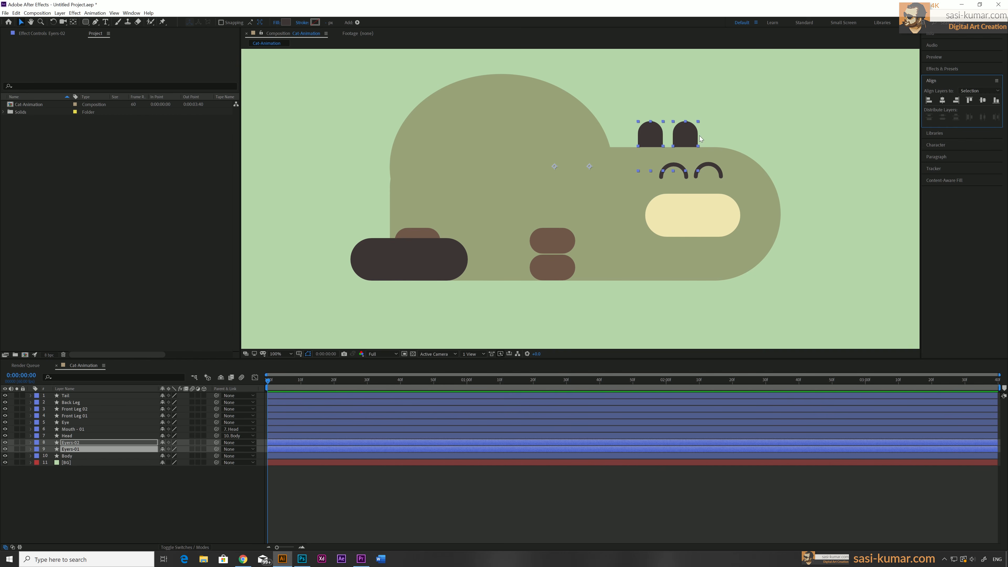
drag(694, 137, 697, 136)
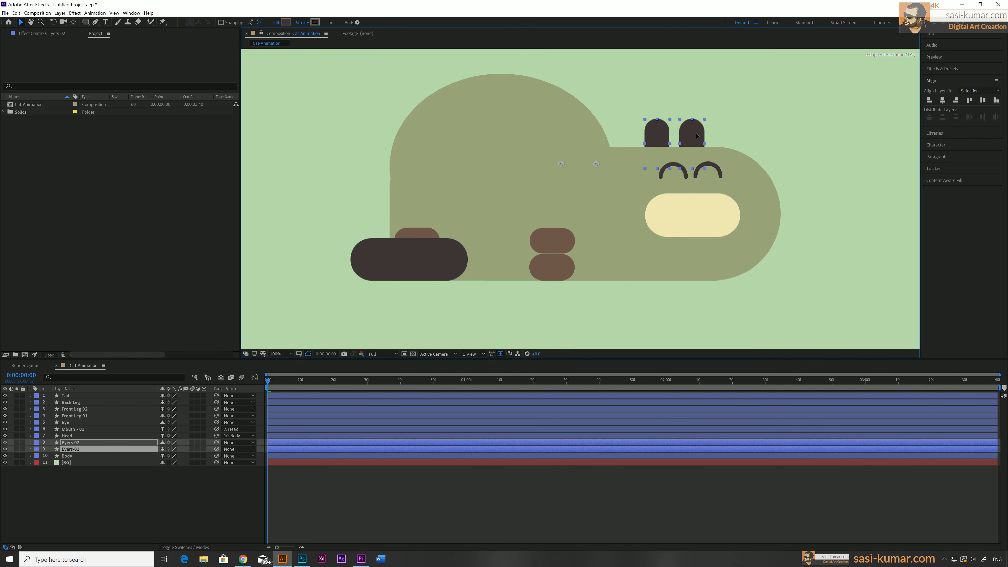
click(620, 486)
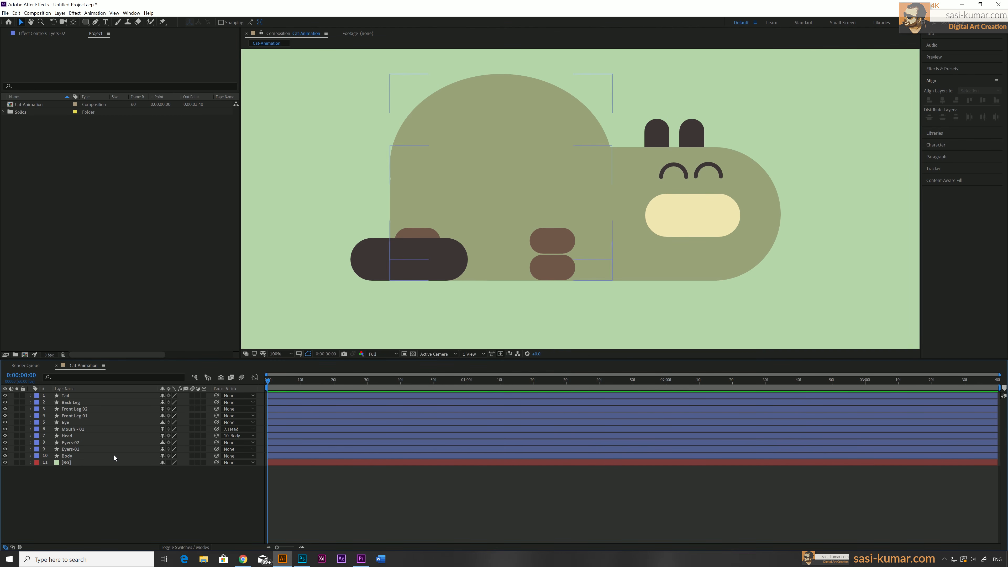
Step: Parent the Eyers-01 ear layer to the Head layer and try to parent Eyers-02 as well
click(90, 450)
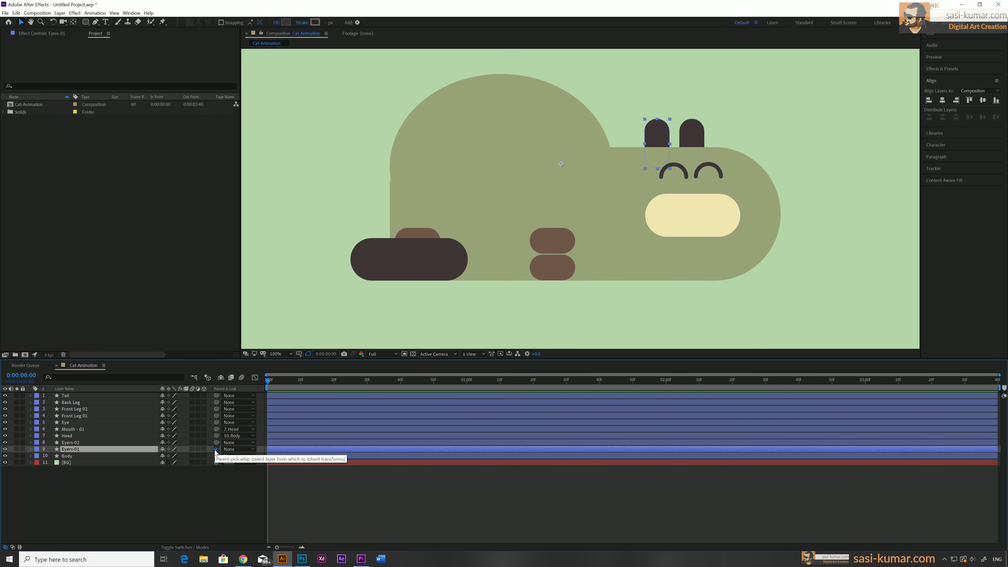
drag(216, 448, 74, 437)
click(76, 443)
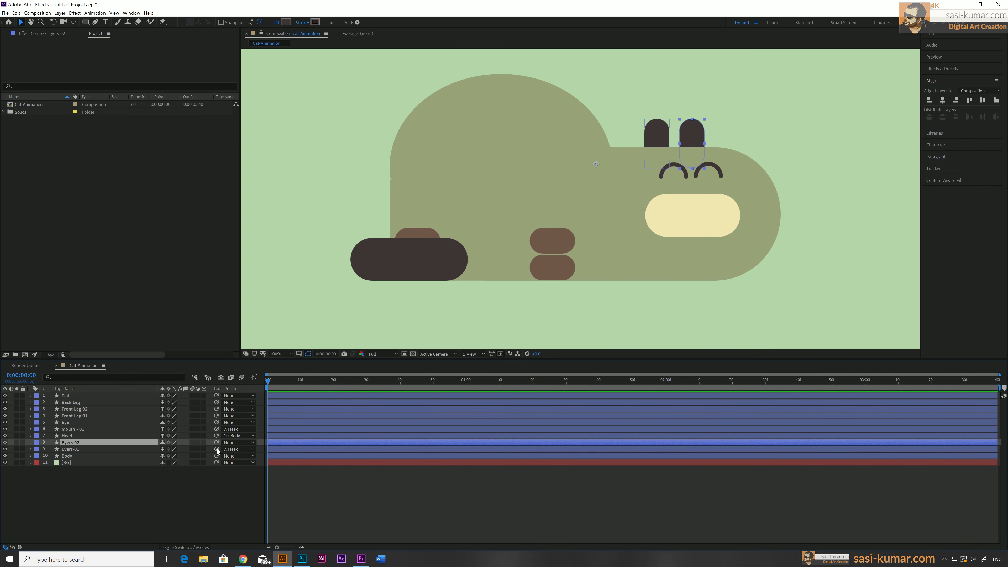
drag(217, 443, 379, 496)
click(380, 496)
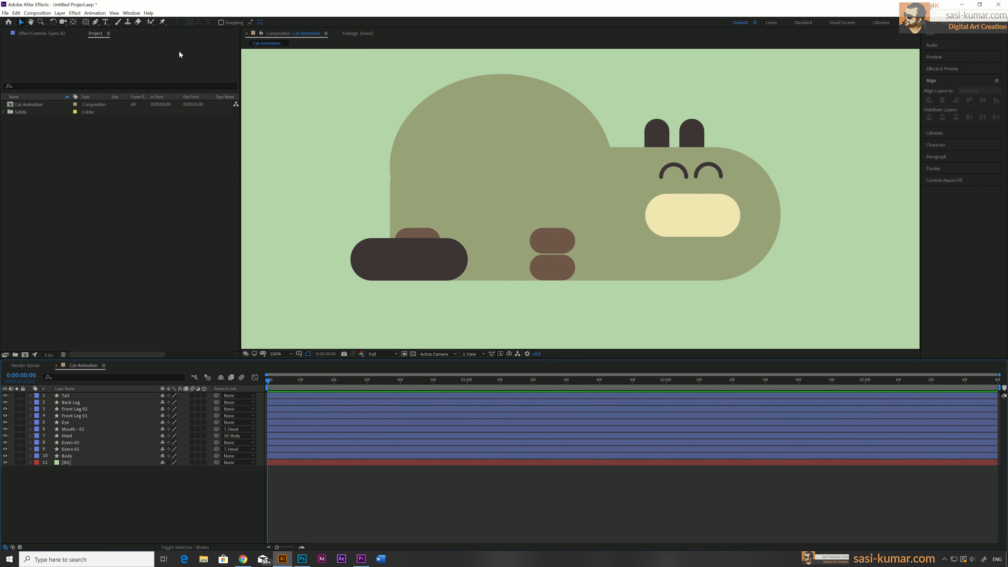
Step: Draw a star beside the cat's back above the tail and set its number of points to 3
click(85, 22)
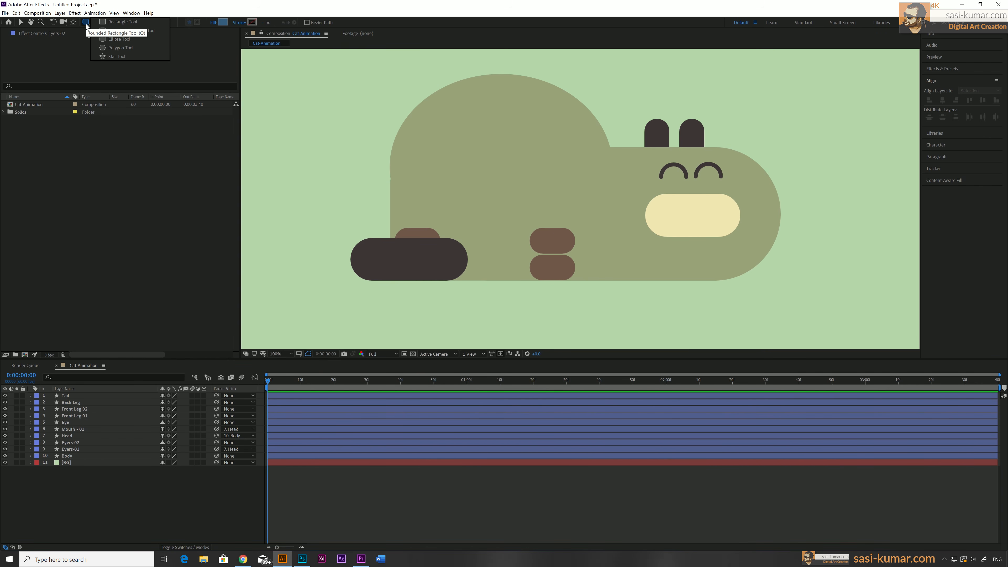
click(113, 57)
drag(362, 154, 362, 117)
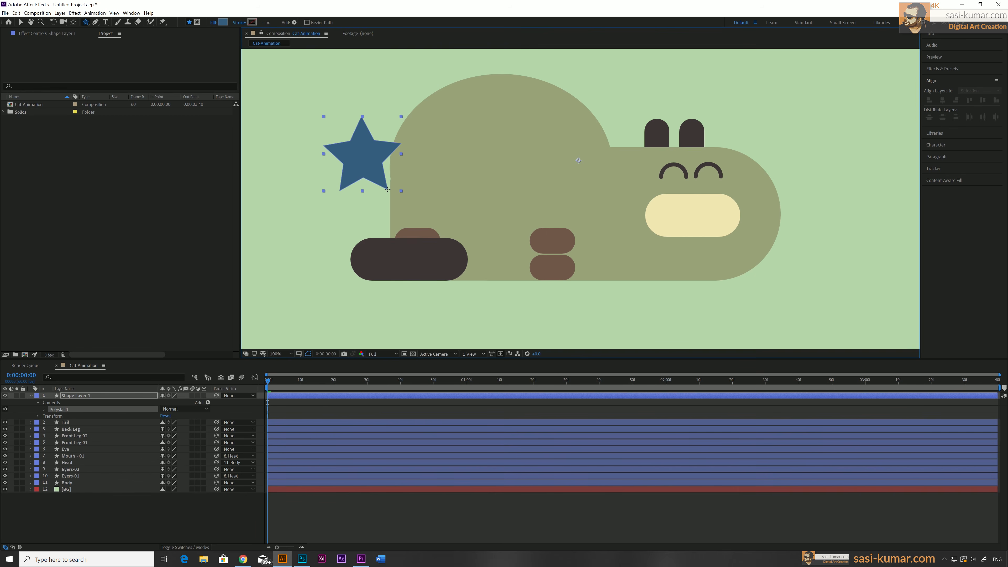
click(44, 409)
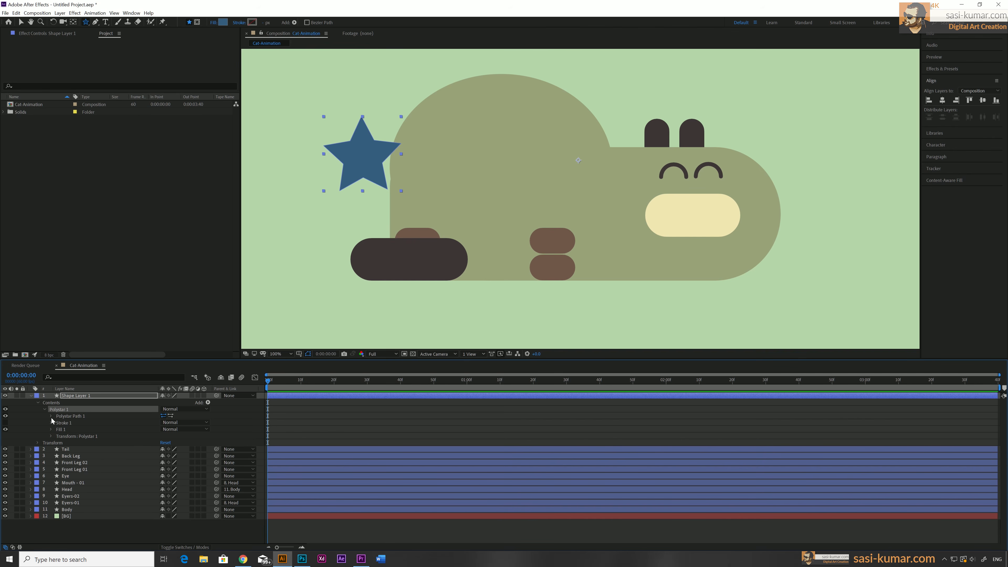
click(51, 416)
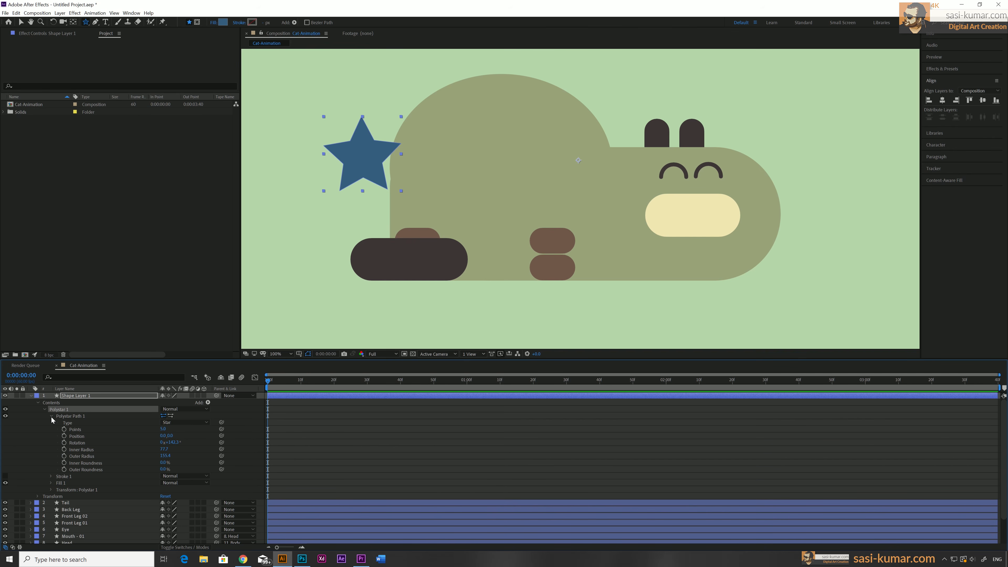
click(162, 429)
text(3)
key(Return)
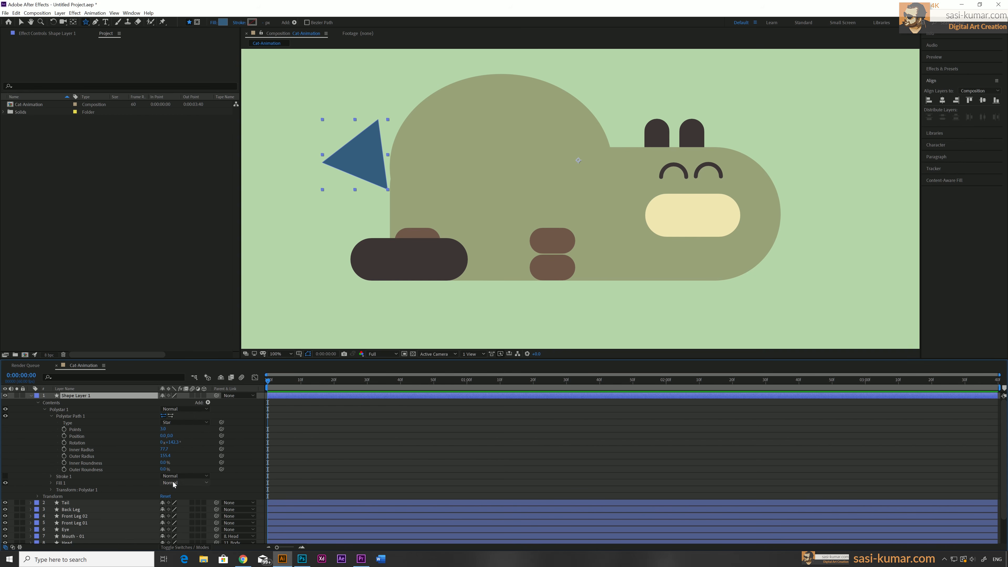
Step: Rotate the triangle's polystar path to about 180° so it points down, and move it over the cream mouth shape
drag(175, 444, 189, 442)
key(v)
drag(354, 155, 682, 213)
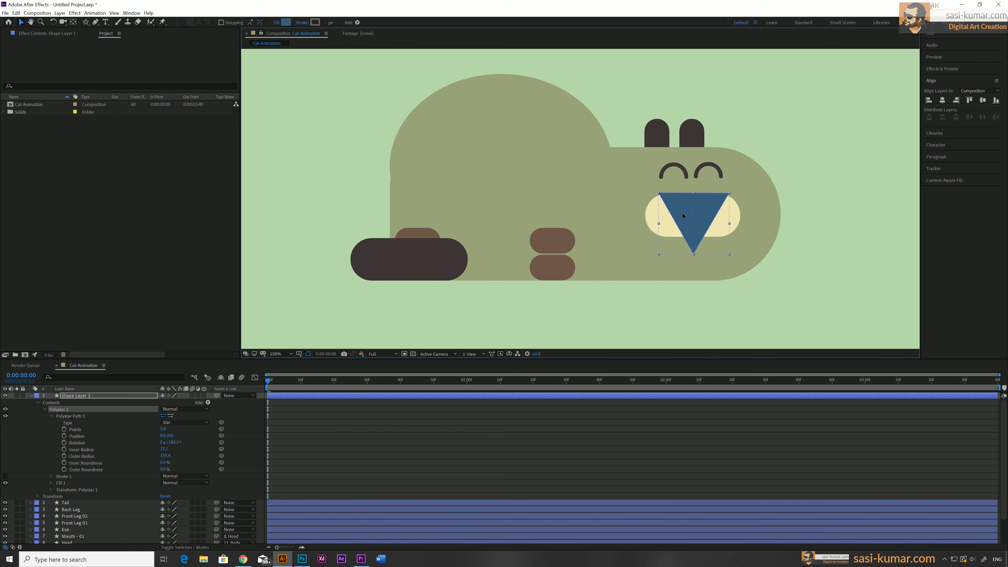
Step: Add Round Corners to the triangle, increase the corner radius until its tips are softly rounded, and reduce its outer radius slightly
click(208, 402)
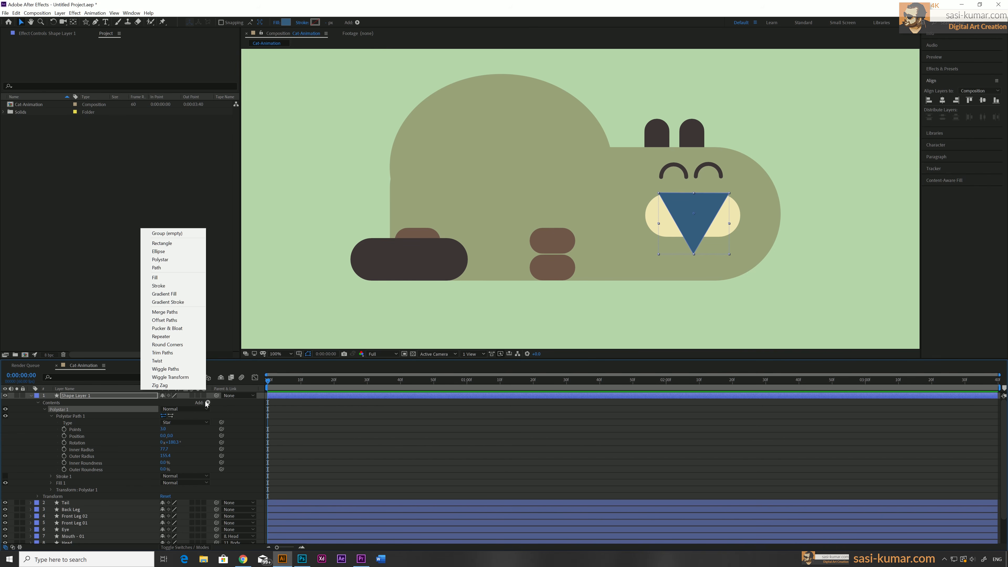
click(170, 345)
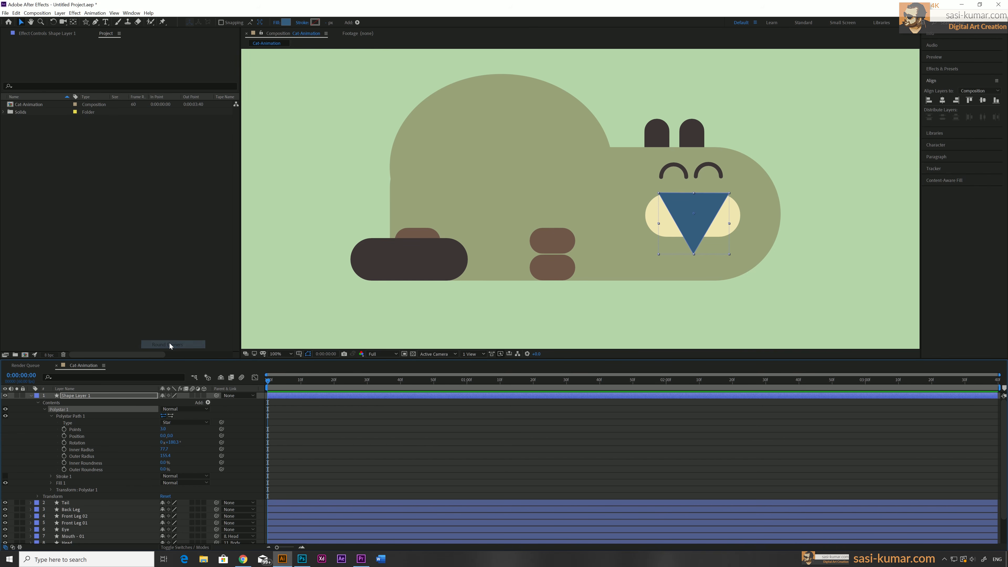
click(50, 476)
drag(164, 482, 191, 481)
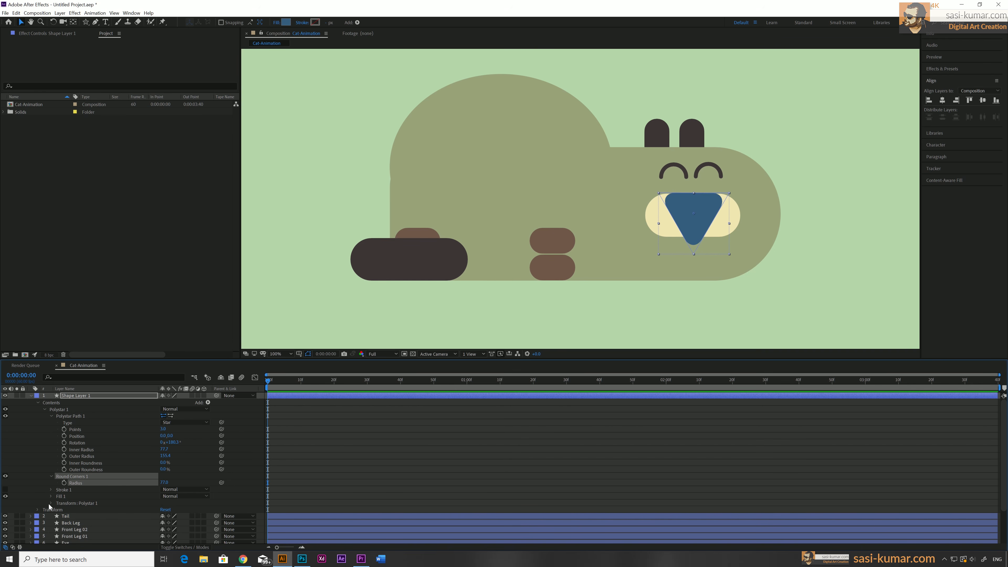
drag(165, 455, 155, 456)
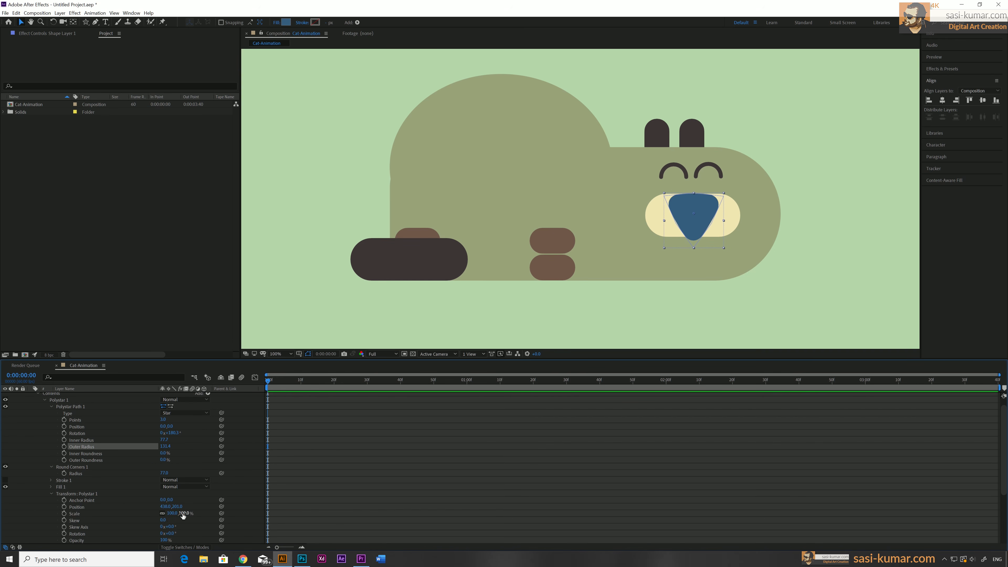
Step: Scale the rounded triangle to about 64% wide and 47% high and place it against the mouth's upper edge
drag(177, 512, 171, 513)
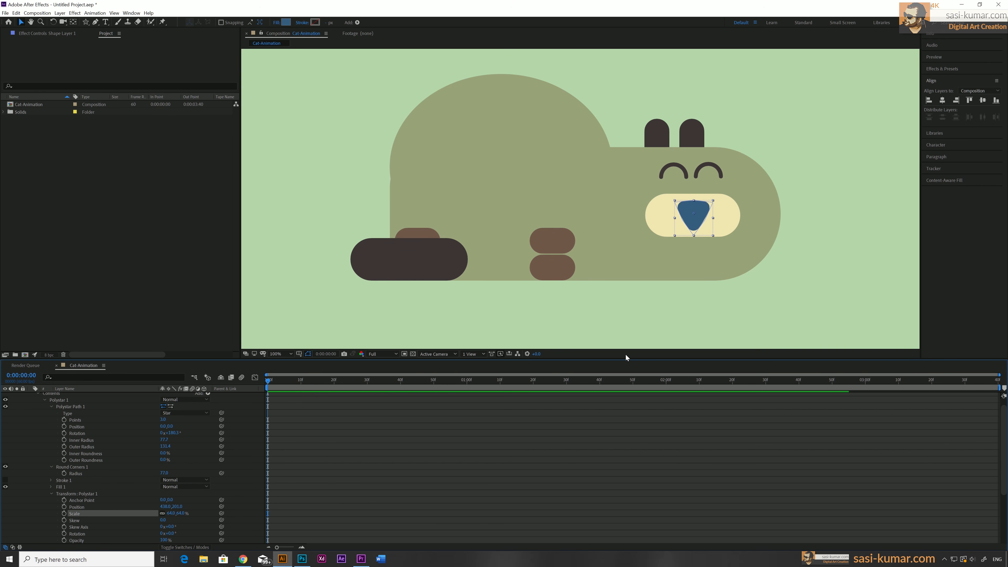
drag(698, 215, 698, 208)
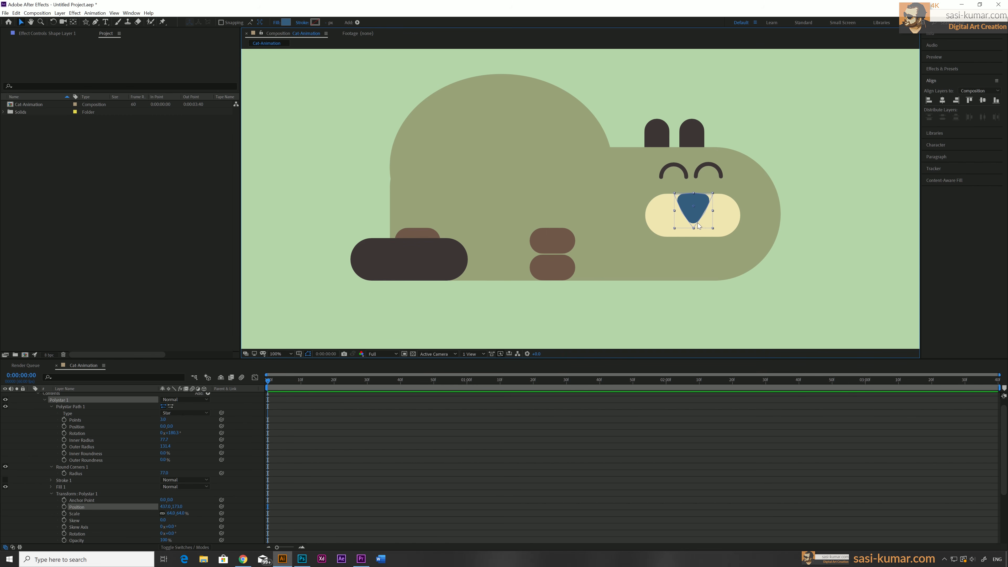
click(162, 513)
drag(181, 515, 174, 514)
drag(698, 211, 698, 207)
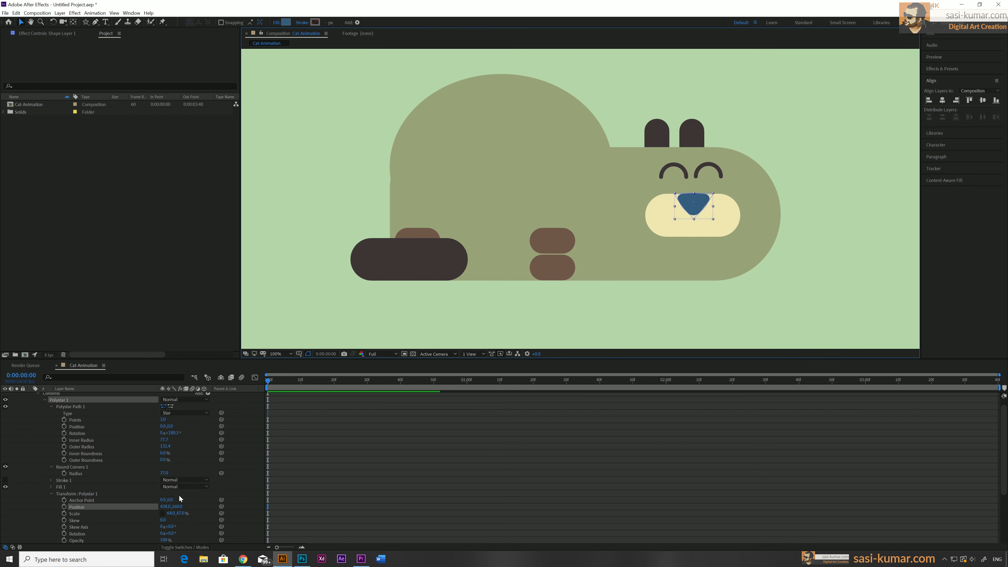
Step: Fill the rounded triangle with the brown sampled from the front leg and collapse the layer's properties
click(51, 493)
click(51, 486)
click(174, 507)
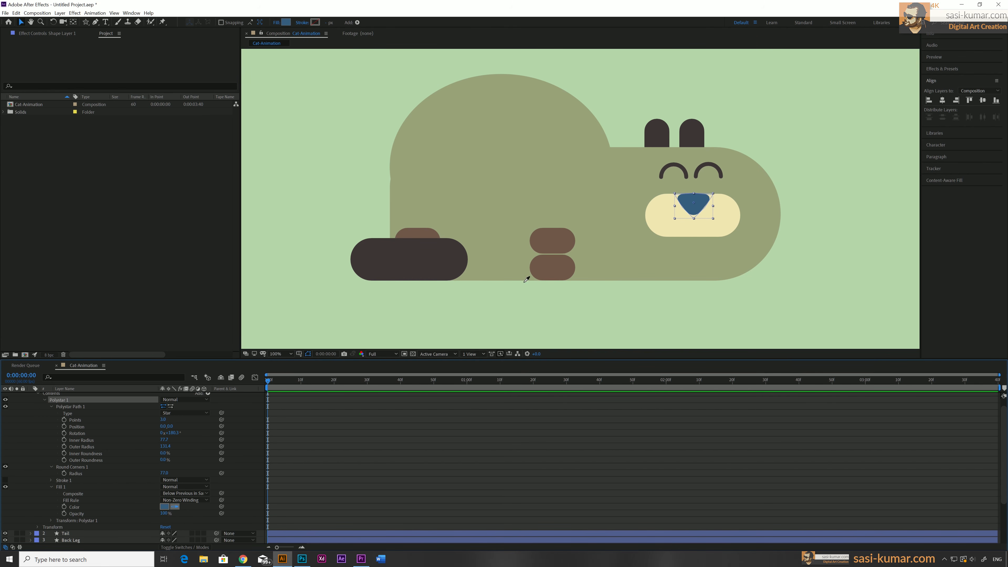
click(566, 240)
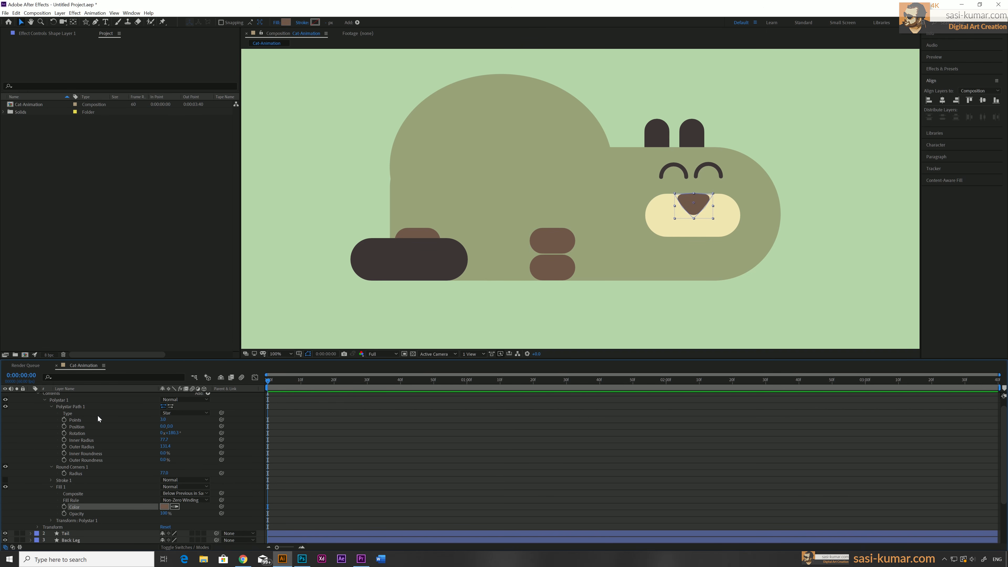
scroll(34, 419, up, 1)
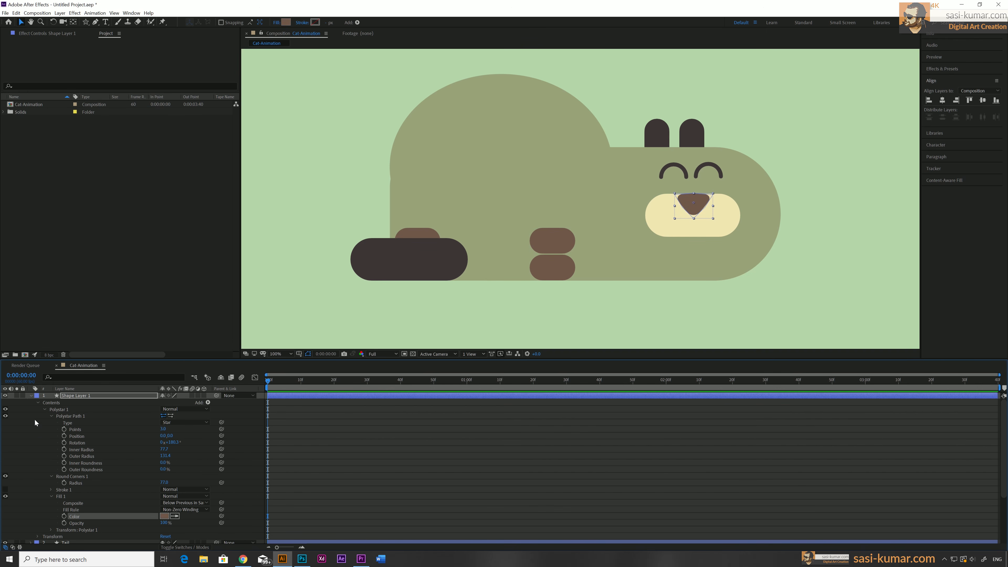
click(30, 395)
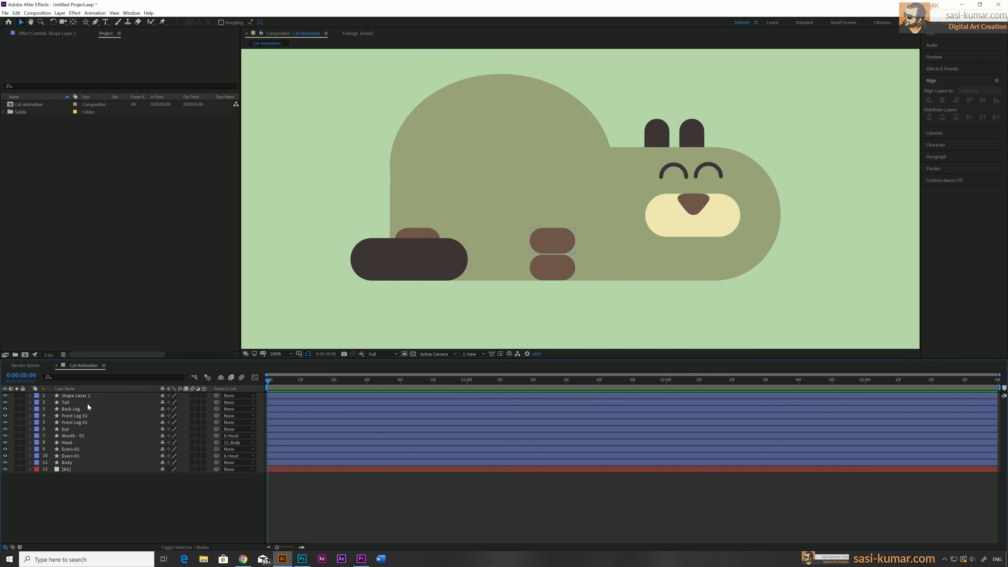
Step: Rename the brown triangle's layer to Nose
click(78, 397)
right_click(82, 396)
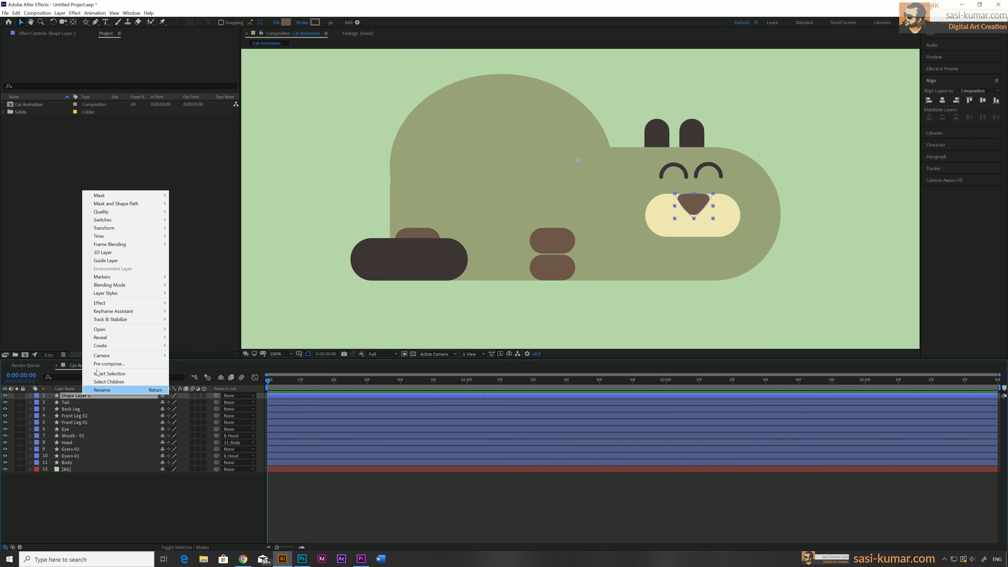
click(101, 390)
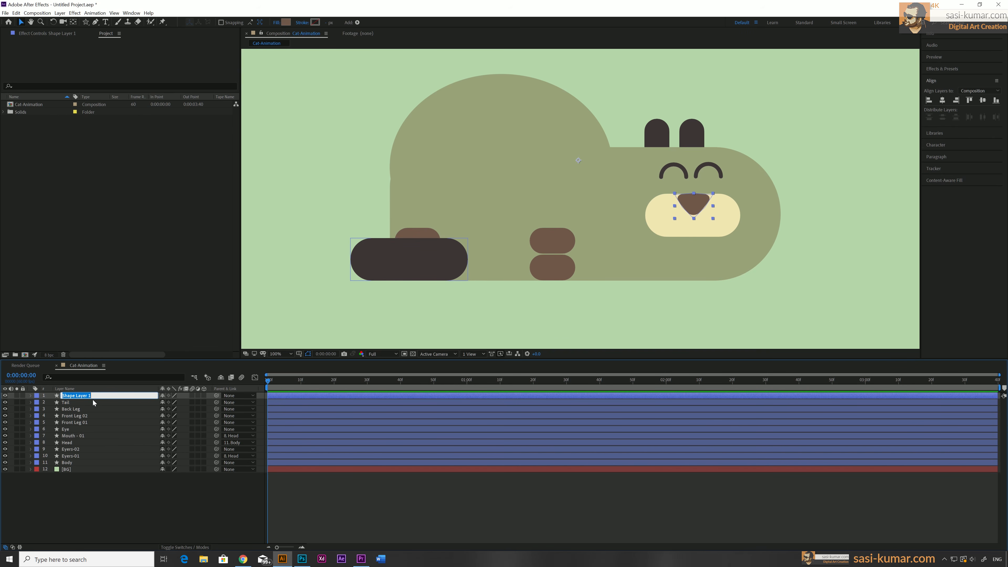
key(Return)
click(349, 505)
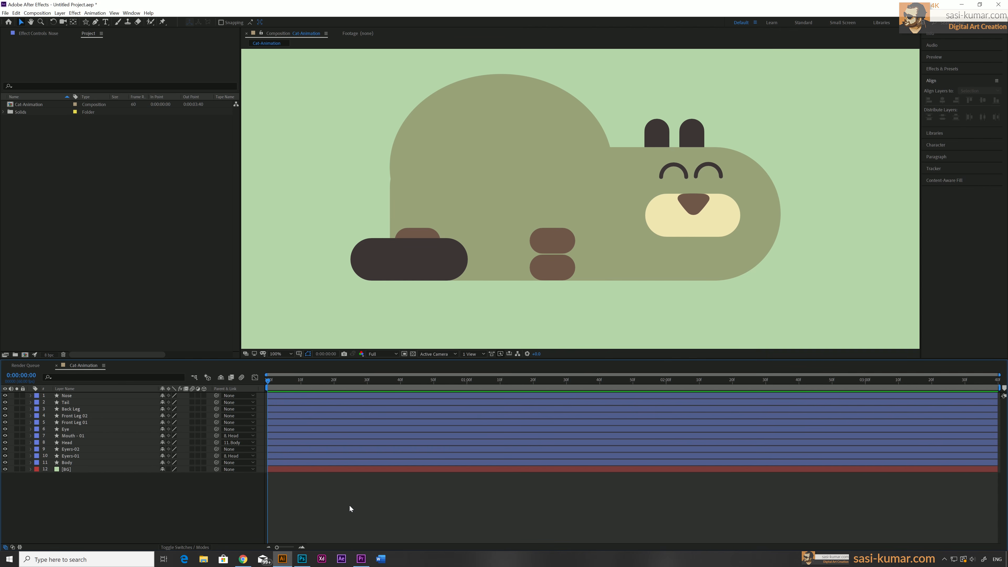
Step: Draw a circle as tall as the mouth over its left end and duplicate it over the right end
click(86, 21)
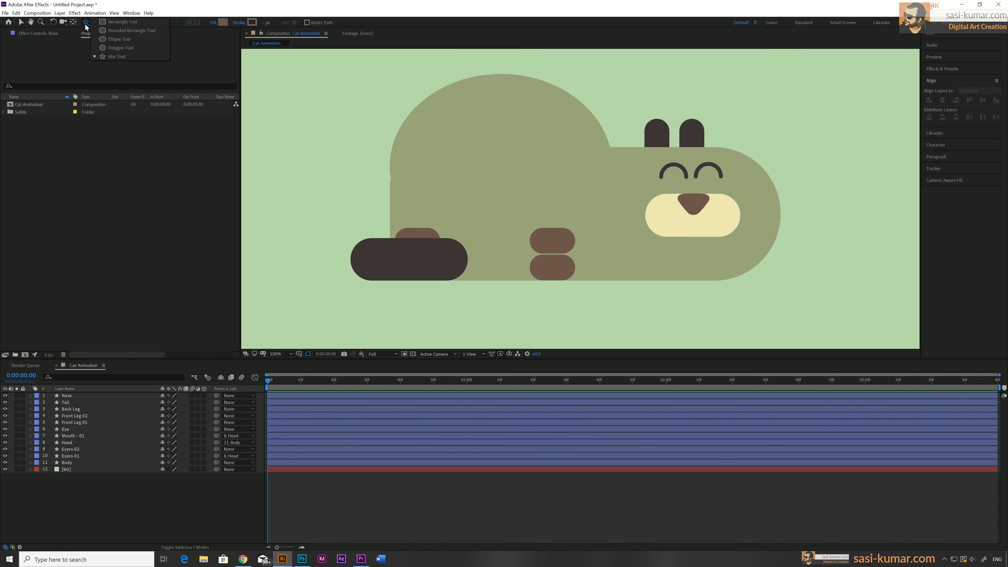
click(112, 39)
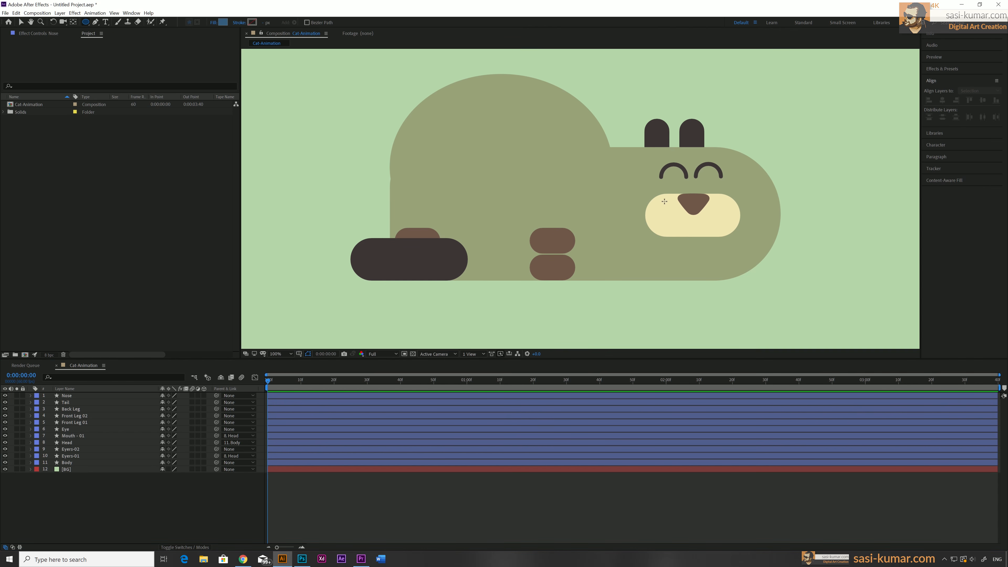
scroll(661, 194, up, 4)
mouse_move(567, 134)
mouse_down()
mouse_move(654, 257)
mouse_move(713, 301)
mouse_up()
click(21, 22)
drag(606, 193, 531, 193)
drag(658, 301, 661, 304)
drag(584, 212, 775, 195)
key(ctrl+d)
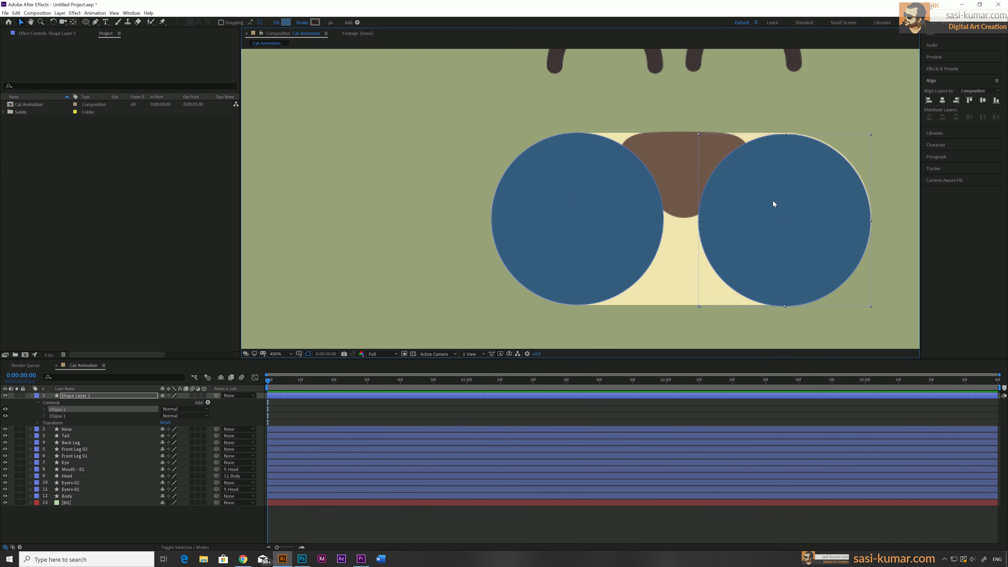
Step: Widen both circles into ellipses and move the right one inward so they slightly overlap beneath the nose
click(649, 234)
mouse_move(664, 220)
mouse_down()
mouse_move(691, 221)
mouse_move(665, 223)
mouse_move(678, 223)
mouse_up()
click(718, 221)
click(664, 221)
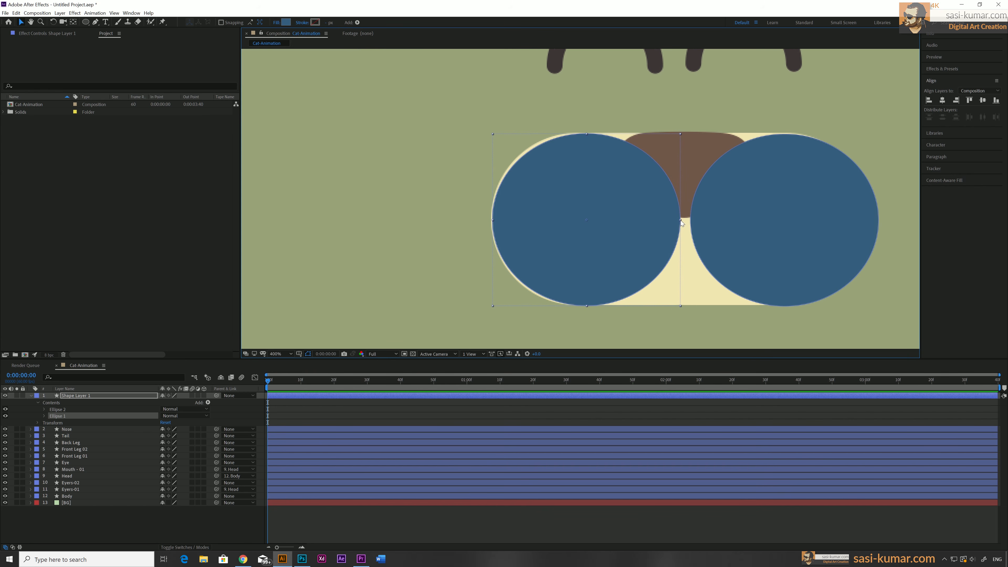
click(691, 220)
drag(768, 224, 726, 227)
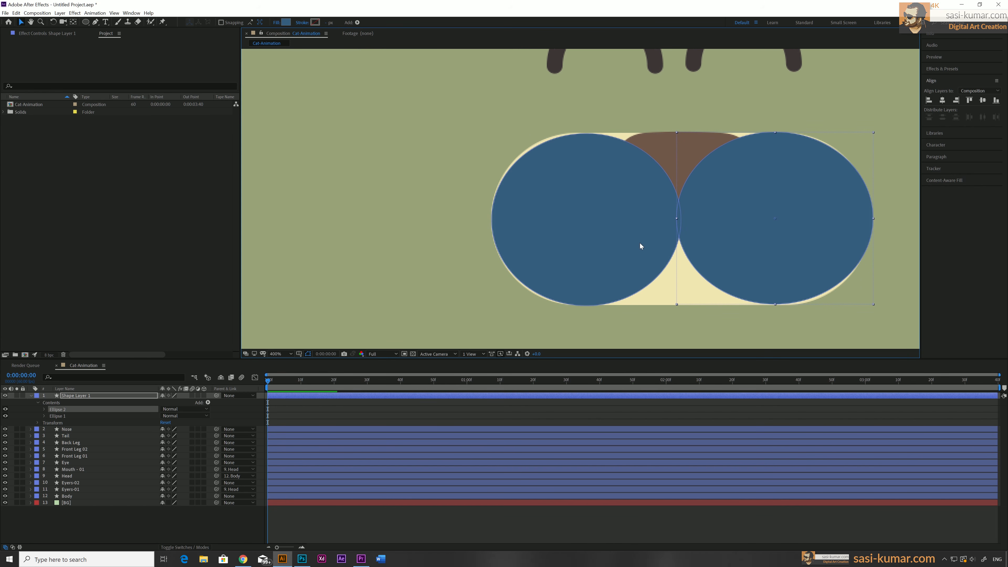
Step: Select both ellipses and align them vertically to the centre of the composition
shift+click(599, 235)
key(Down)
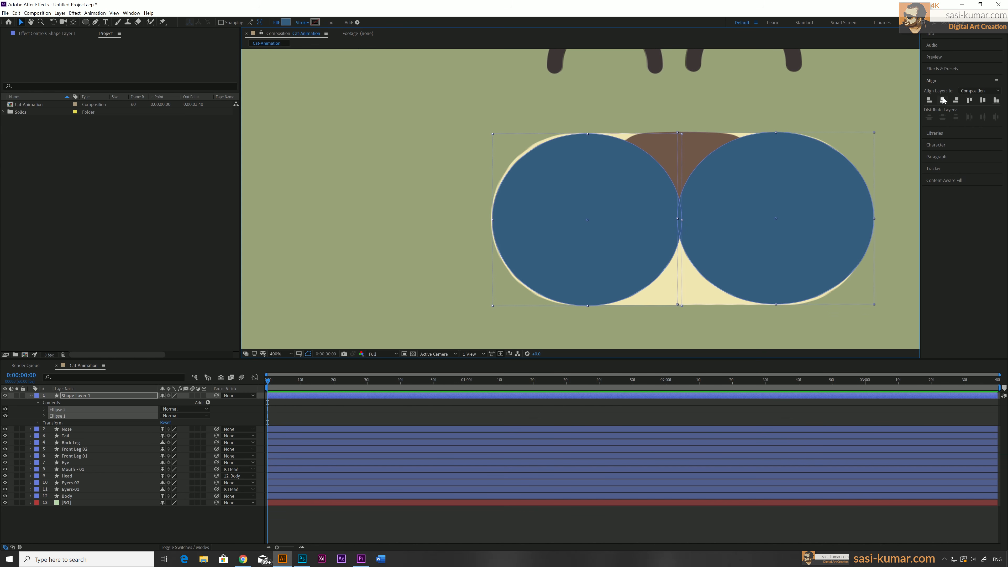
click(982, 100)
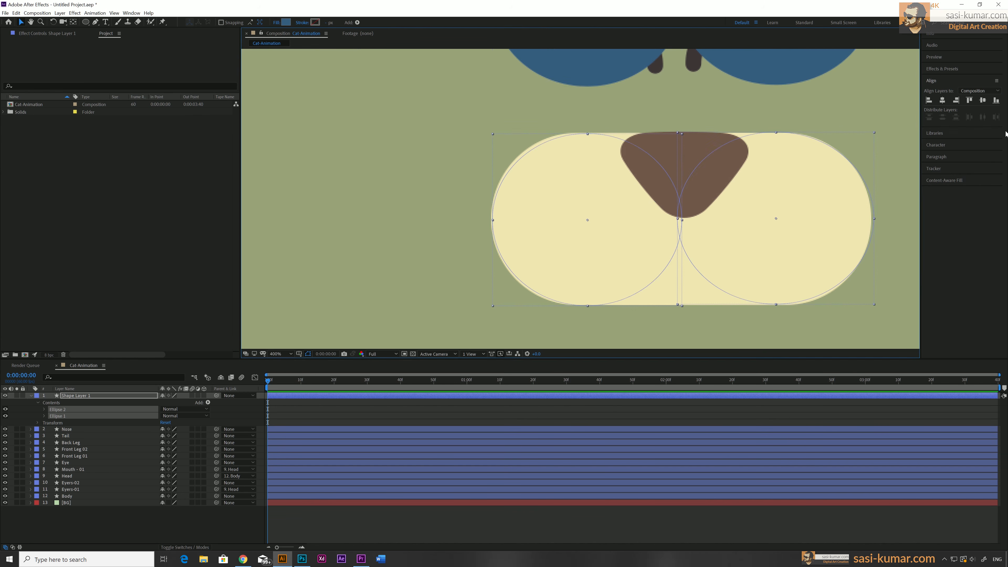
Step: Undo the last alignment and position changes made to the two ellipses
key(ctrl+z)
click(996, 91)
click(978, 107)
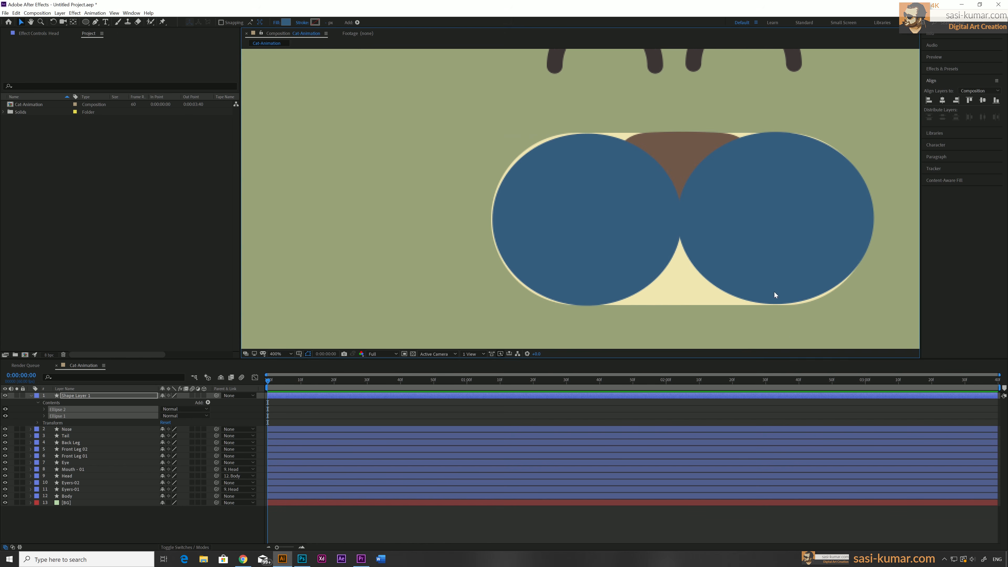
click(605, 238)
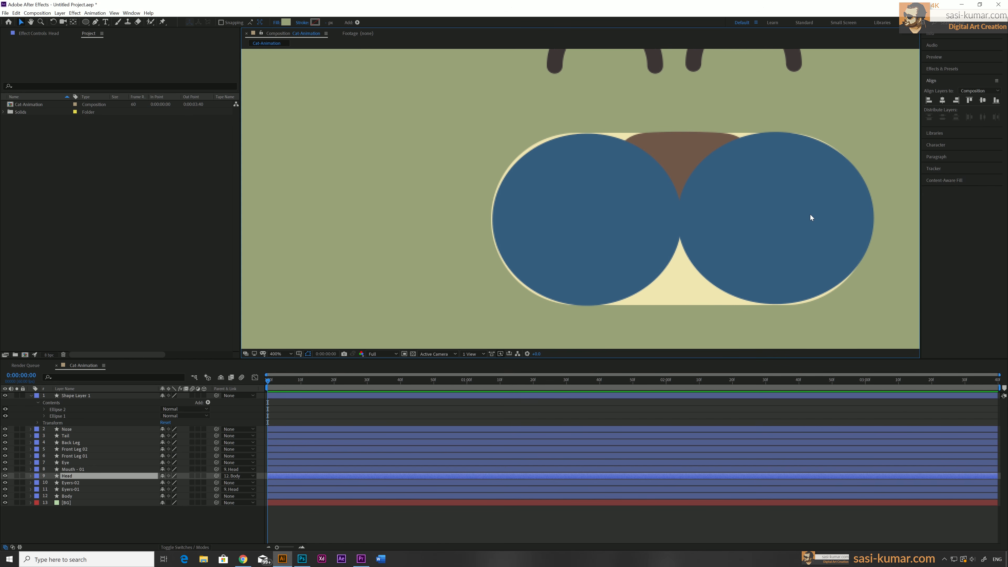
key(ctrl+z)
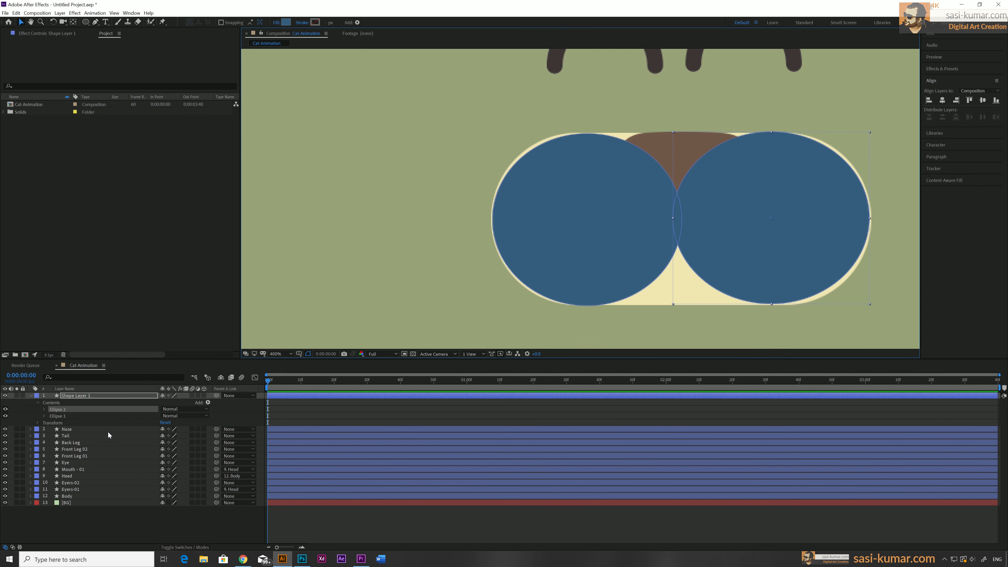
Step: Rename the two-ellipse layer face - 02 and the Mouth - 01 layer face - 01, placing face - 02 directly above face - 01
right_click(74, 395)
click(93, 391)
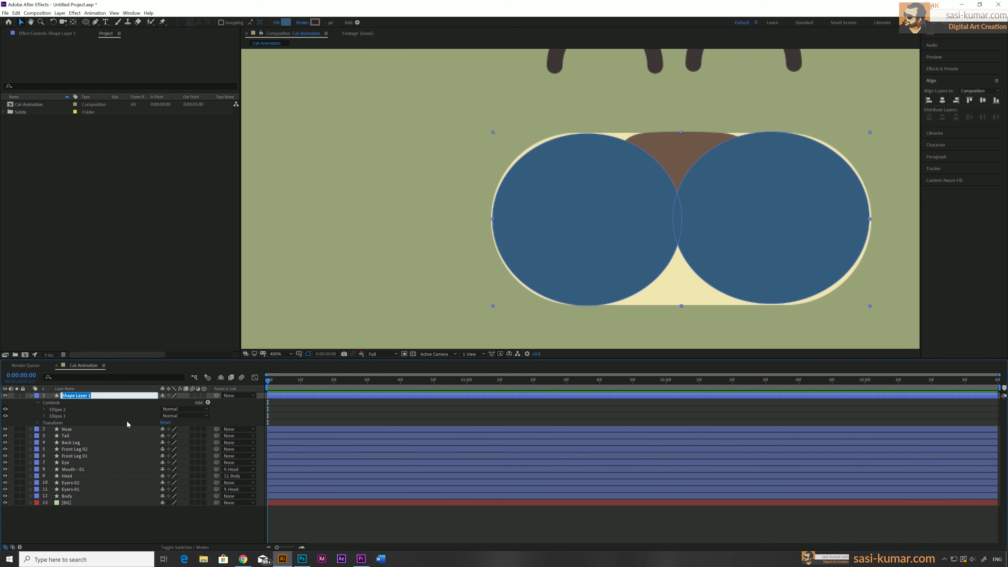
key(BackSpace)
text(Mouth - 02)
key(Return)
click(31, 395)
drag(72, 396, 87, 439)
click(572, 520)
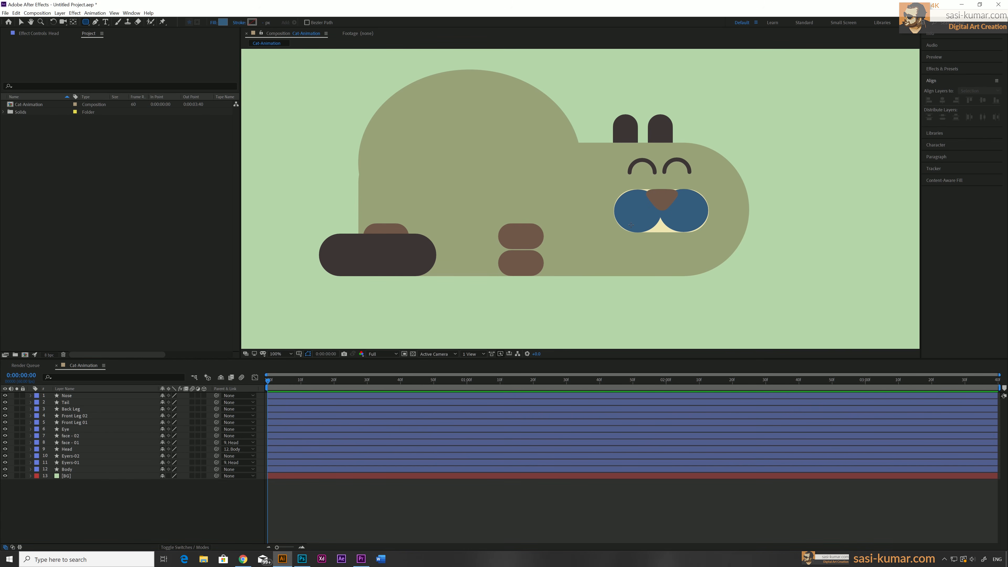
Step: Draw an upright rectangle overlapping the lower part of the left blue ellipse and increase its roundness until its ends are fully curved
drag(631, 219, 658, 259)
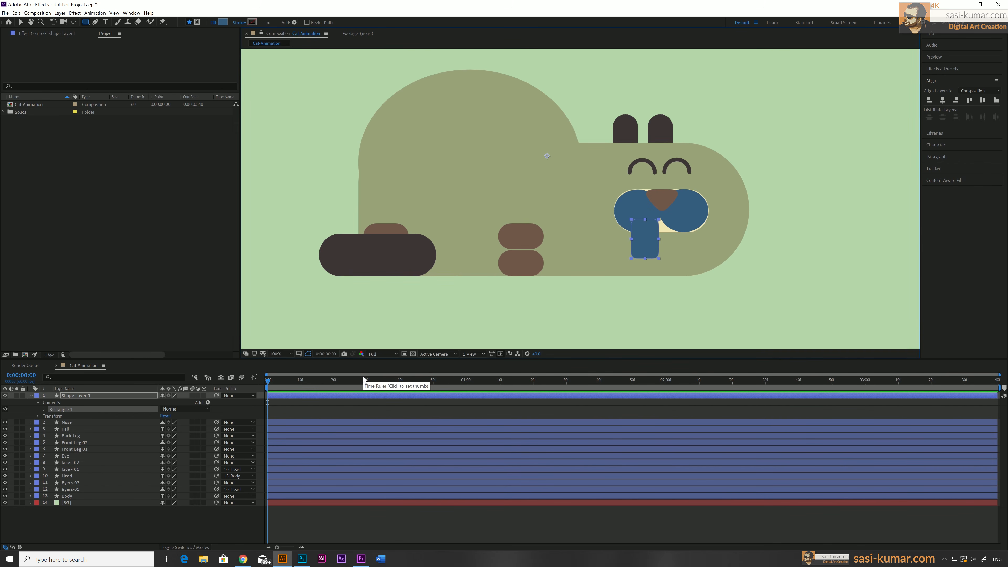
click(43, 409)
click(51, 416)
drag(164, 435, 182, 434)
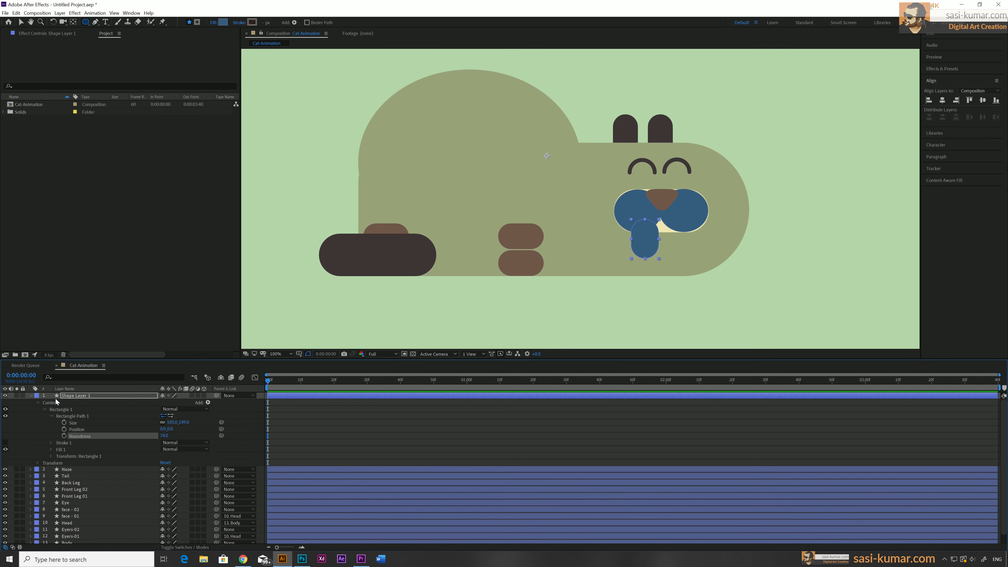
Step: Set the upright rounded rectangle's fill to the dark brown sampled from the tail
click(51, 449)
click(175, 469)
click(383, 253)
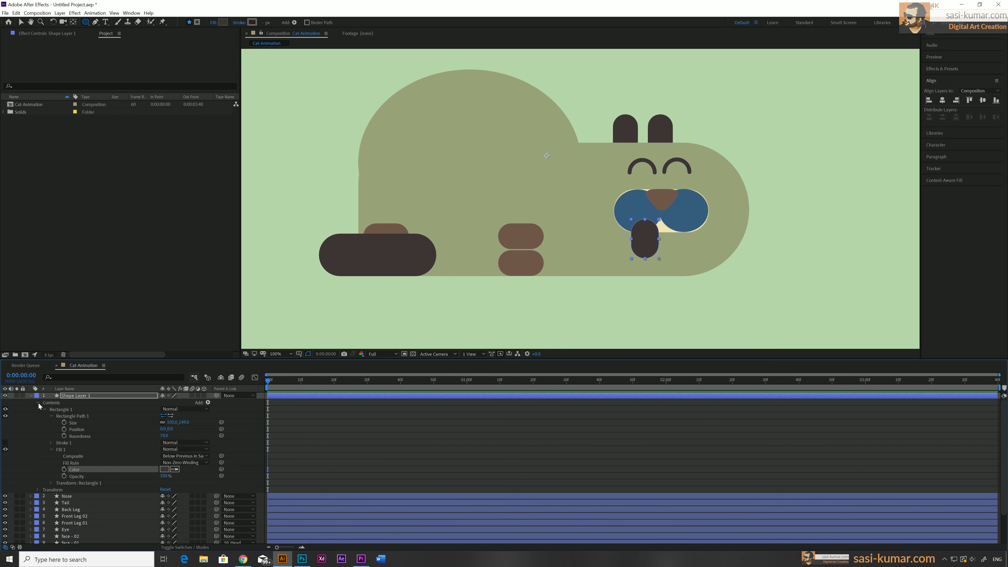
click(38, 402)
Step: Rename the dark rounded rectangle's layer to Mouth and place it between the face - 01 and Head layers
right_click(88, 396)
click(107, 389)
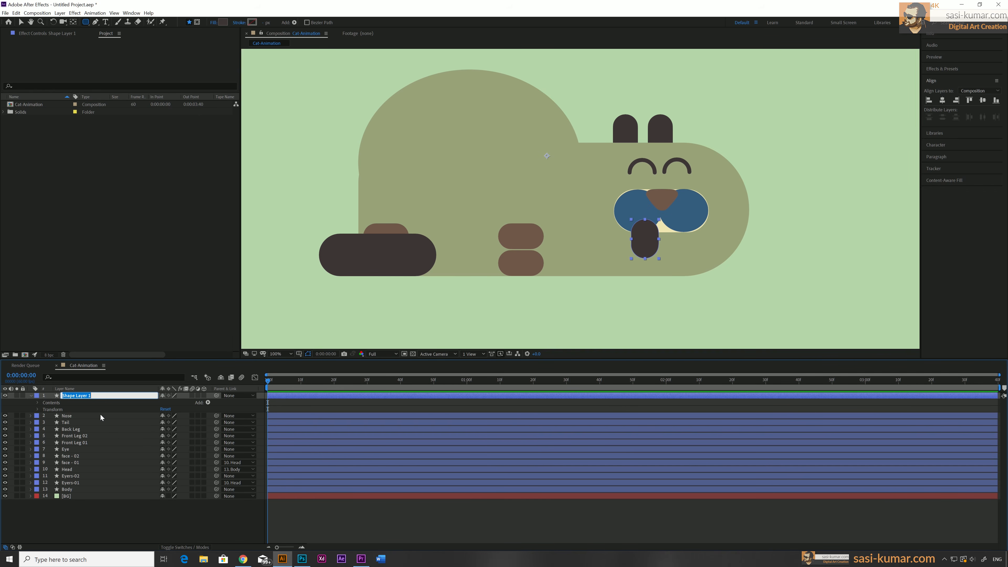
text(Mouth)
key(Return)
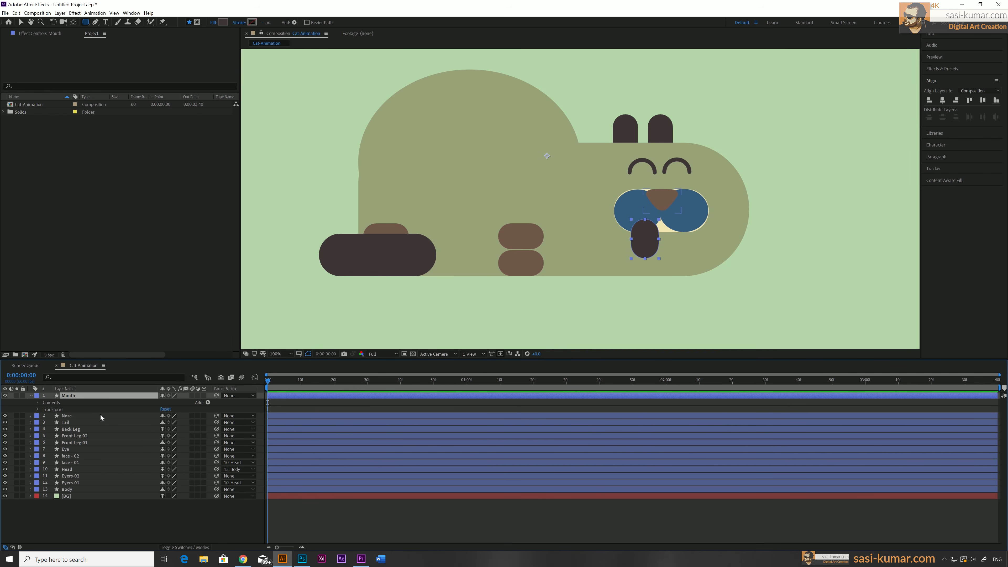
click(30, 395)
drag(74, 396, 88, 452)
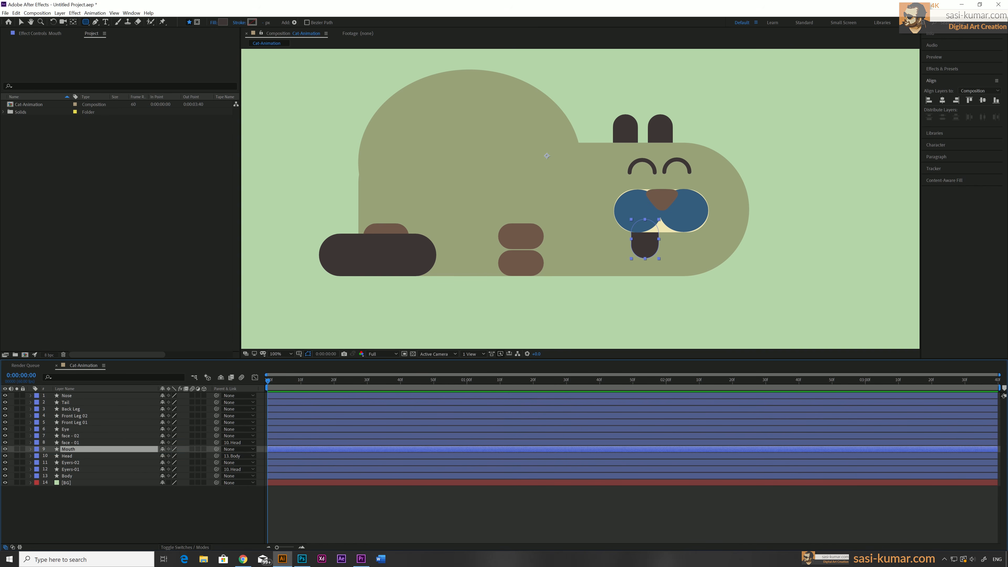
Step: Move the dark mouth shape slightly to the left so it sits beneath the left blue ellipse
click(21, 22)
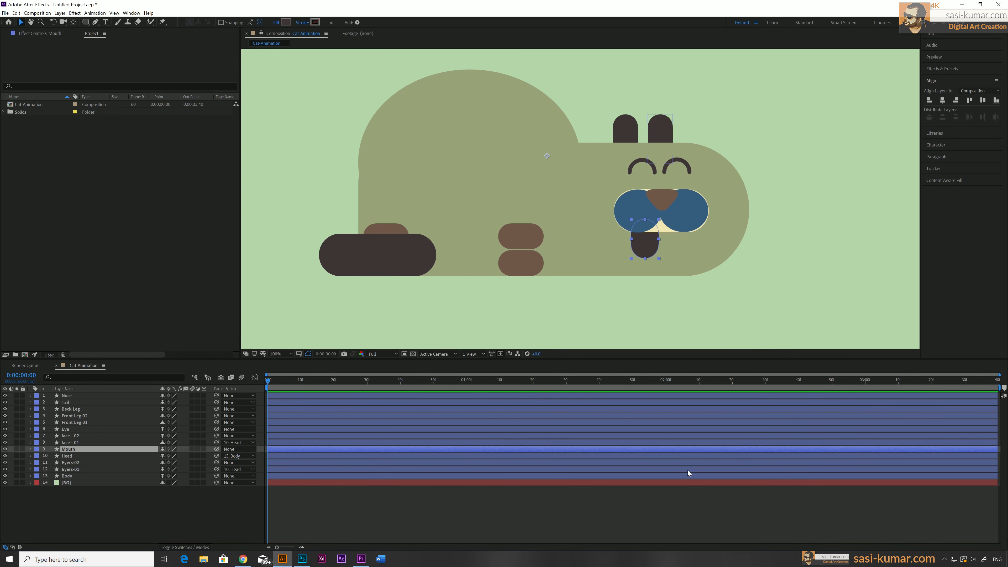
click(675, 504)
click(84, 449)
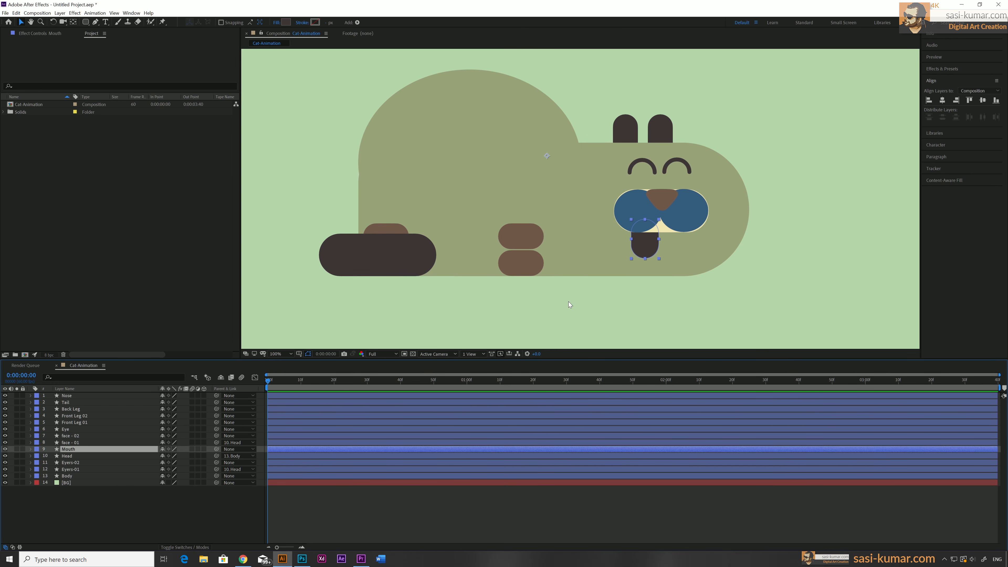
drag(645, 241, 631, 243)
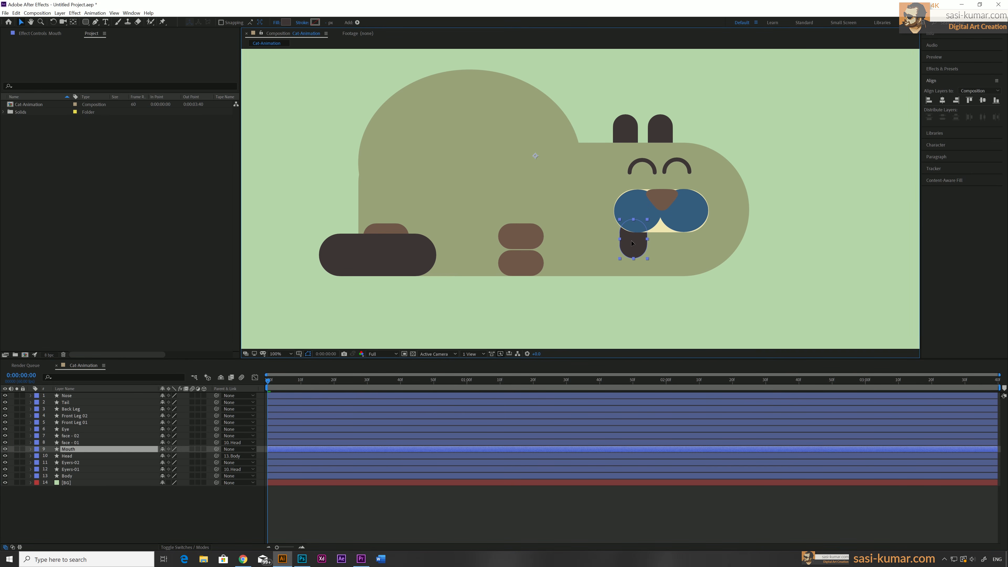
click(678, 506)
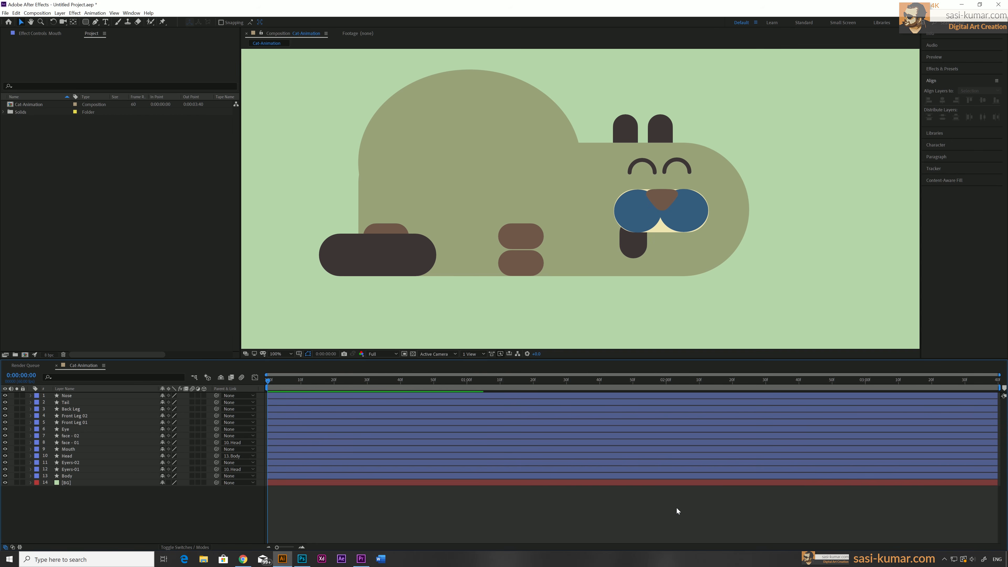